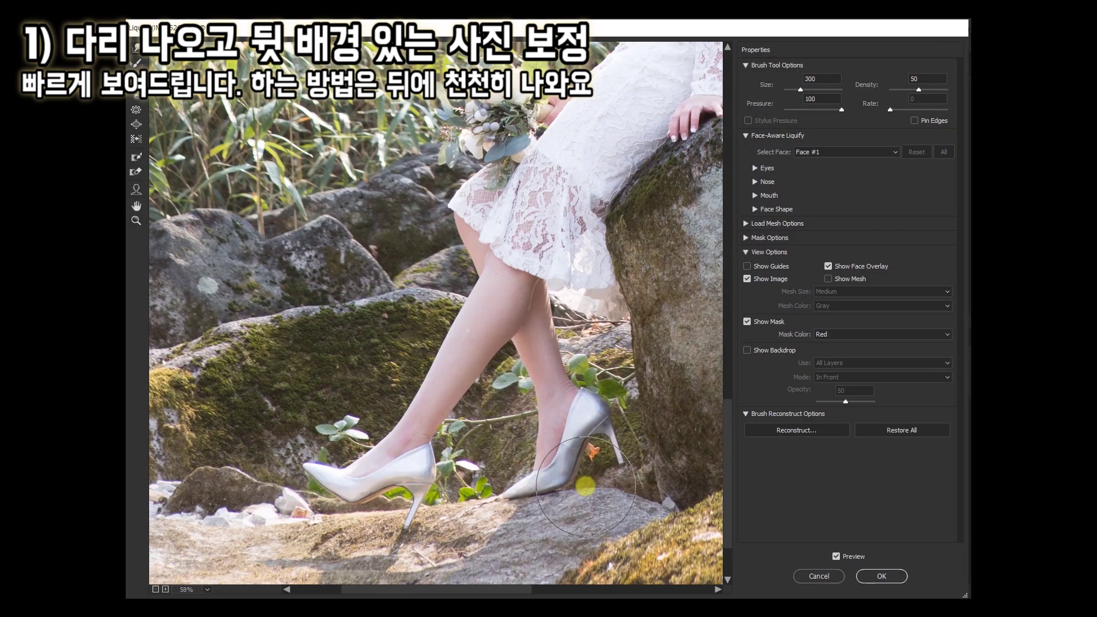
- Freeze the bouquet area and slim the first bride's upper arm in Liquify
scroll(514, 365, "up", 2)
key("bracketleft")
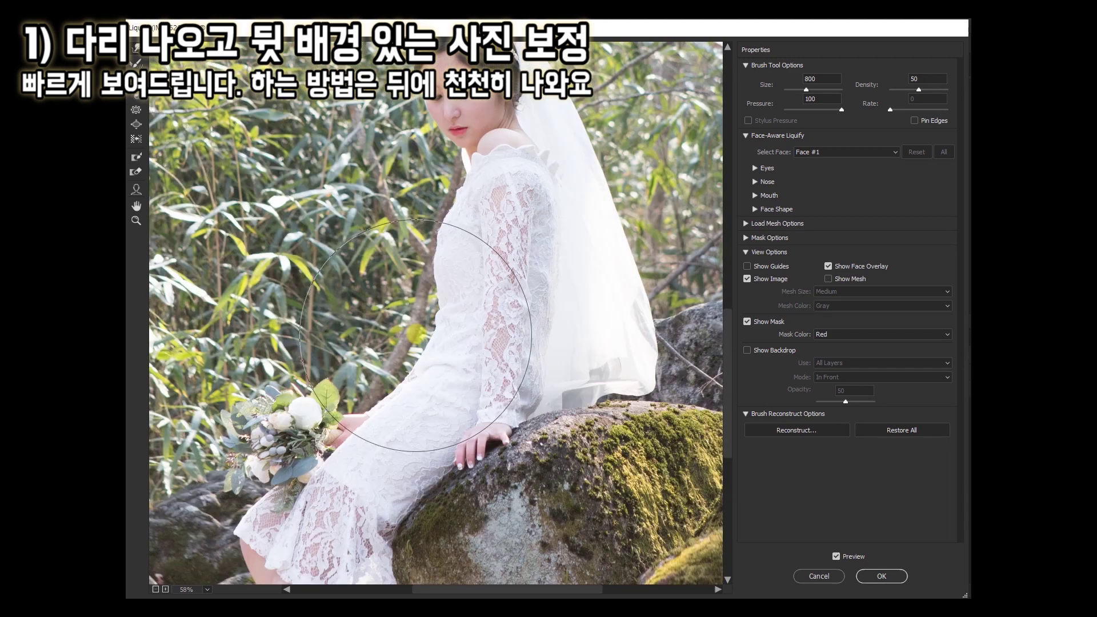
left_click_drag(355, 206, 252, 394)
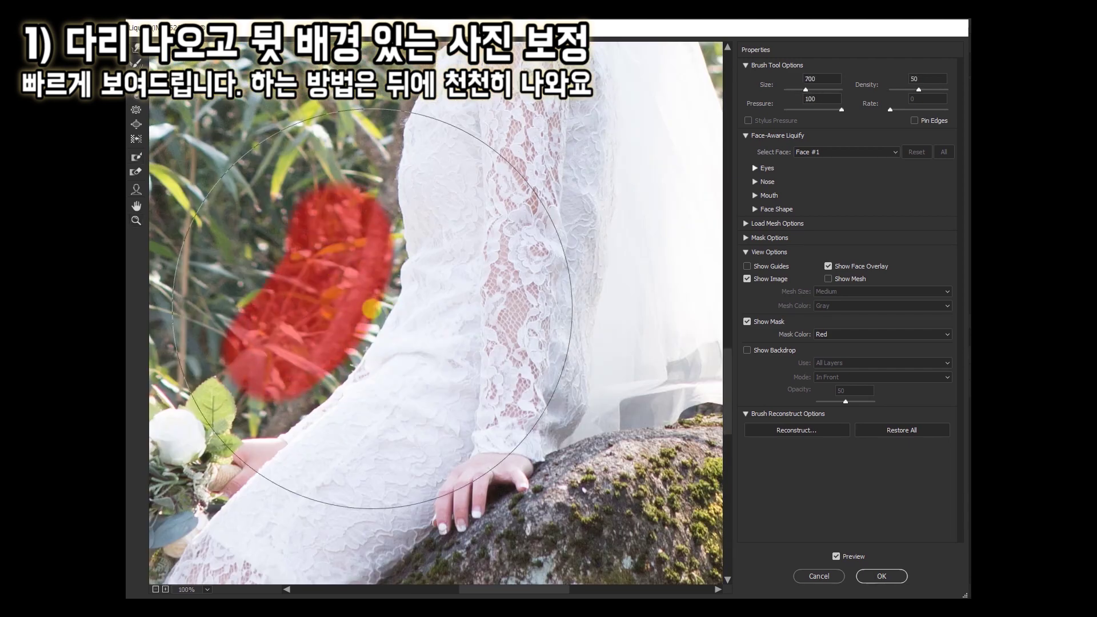
left_click_drag(629, 372, 580, 417)
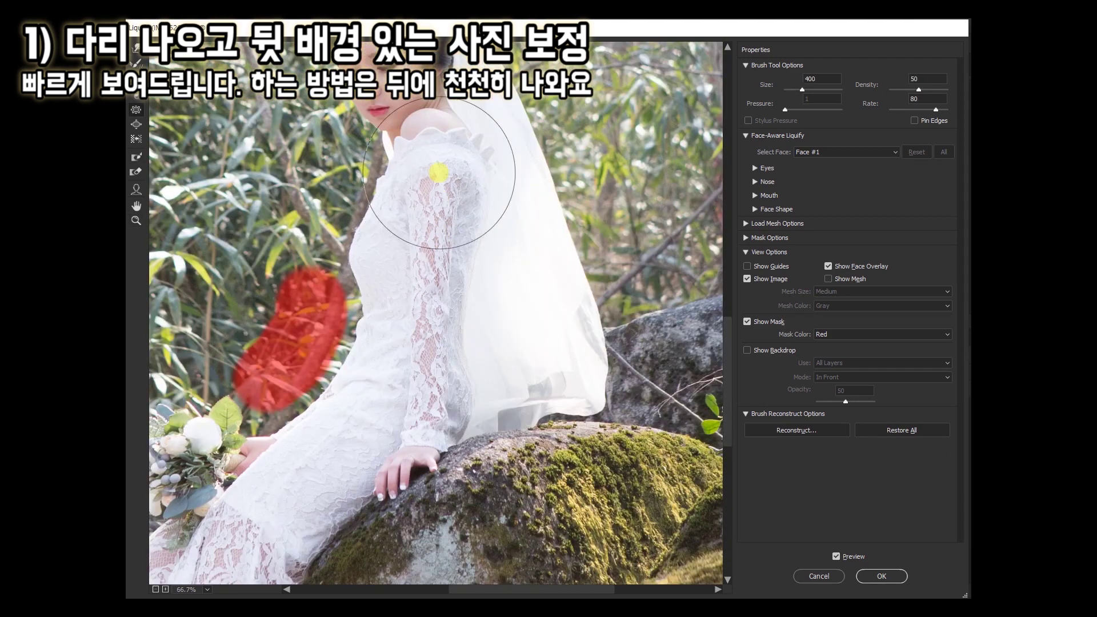
key("ctrl+minus")
key("bracketright")
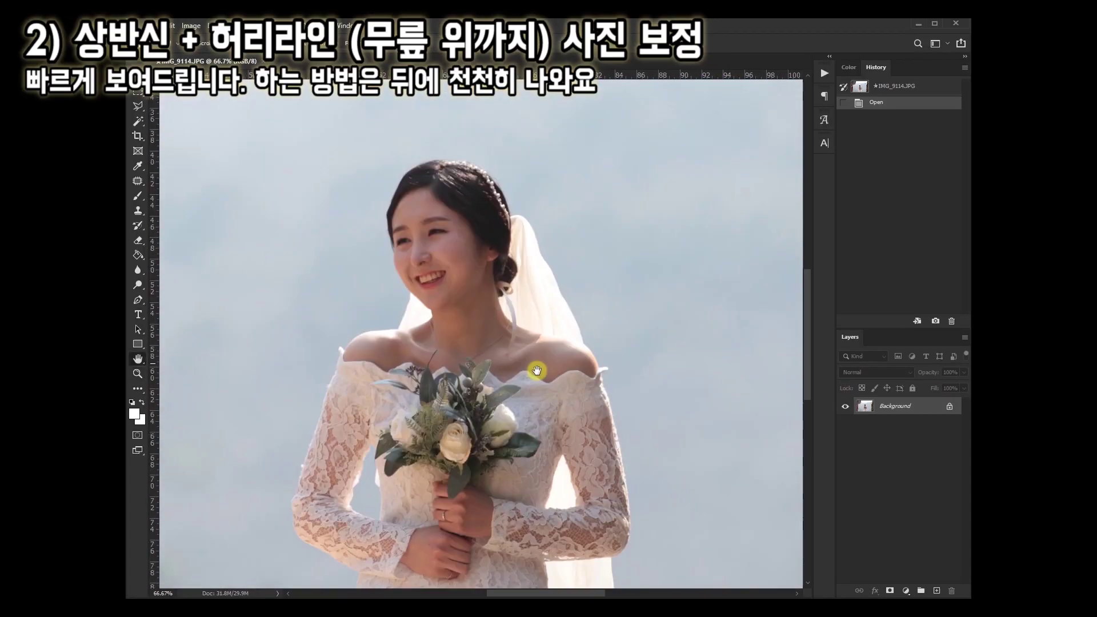
- Open Liquify on IMG_9114.JPG and magnify the bride's face to 200%
key("ctrl+0")
key("ctrl+shift+x")
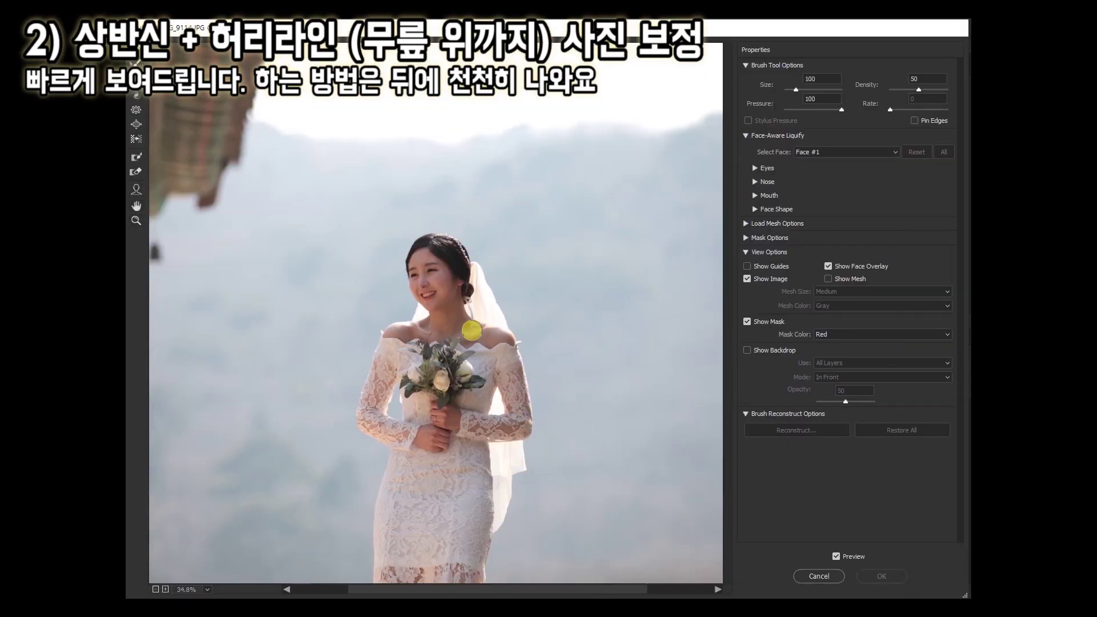
key("ctrl+alt+0")
key("bracketleft")
key("bracketleft")
key("bracketleft")
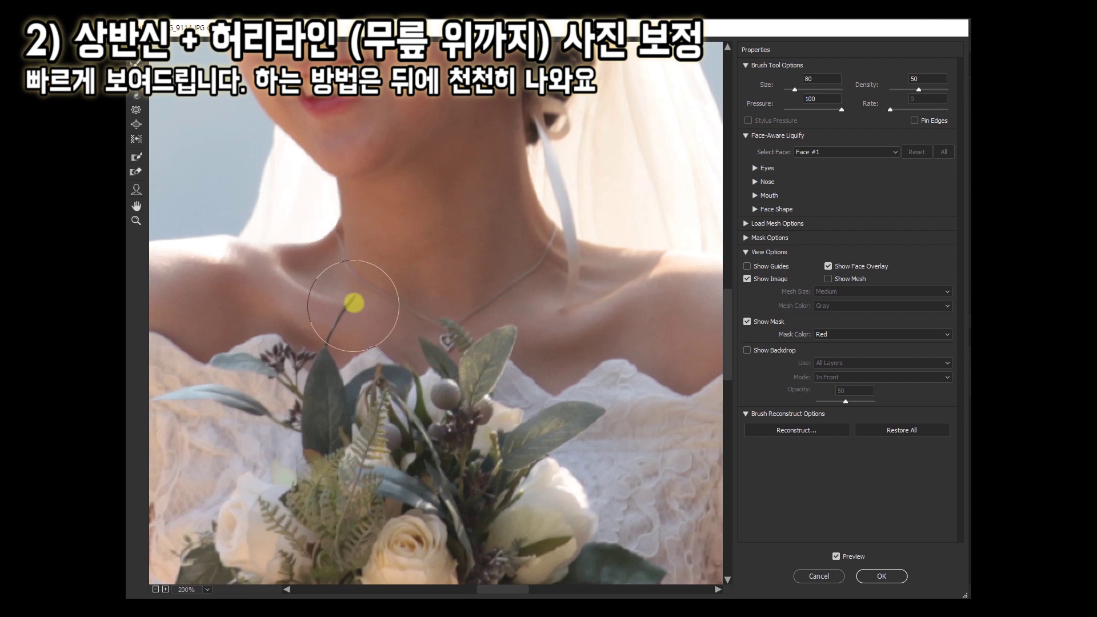
scroll(365, 268, "up", 3)
key("z")
left_click(470, 247)
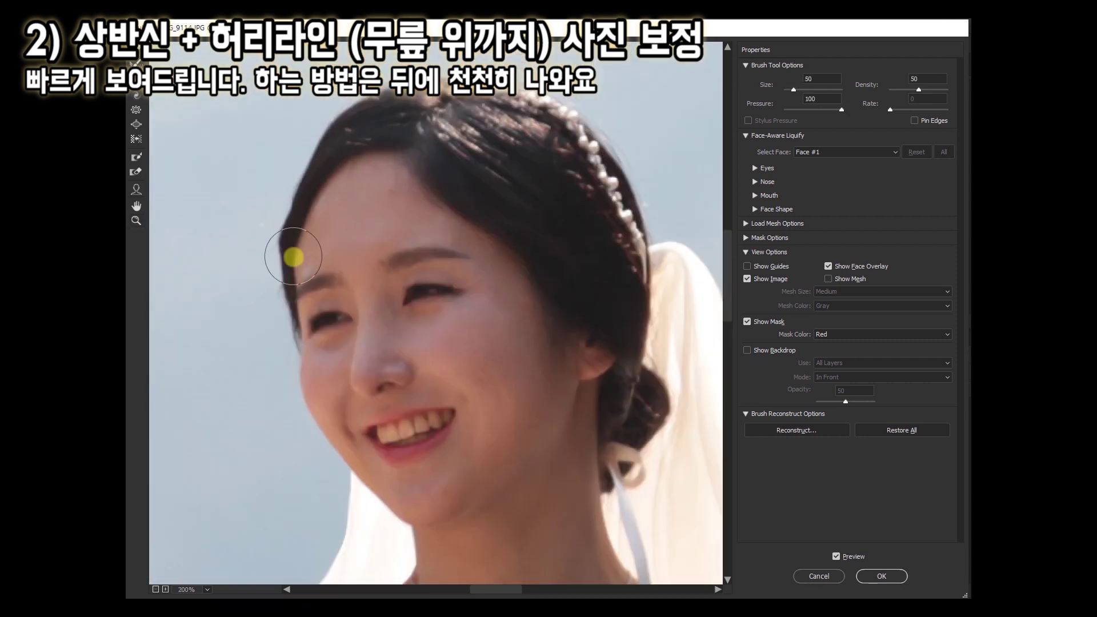
- Freeze-mask the right sleeve against warping, then switch to thawing the mask
key("bracketright")
key("bracketright")
key("bracketright")
key("ctrl+minus")
key("bracketleft")
key("bracketleft")
key("bracketleft")
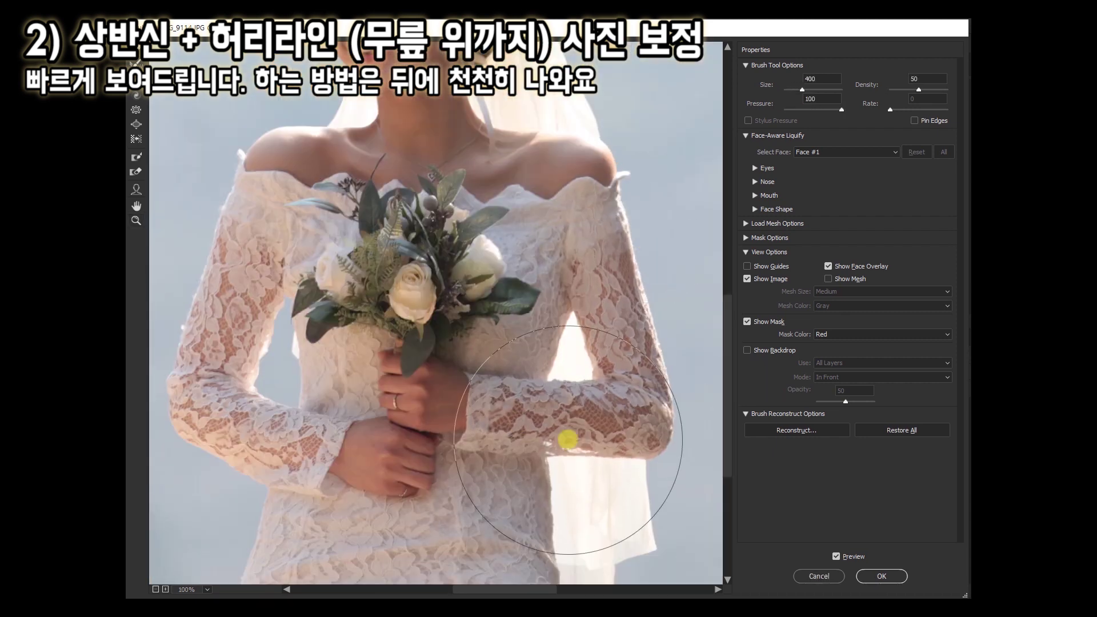
key("f")
mouse_move(607, 348)
left_mouse_down()
mouse_move(563, 354)
mouse_move(624, 412)
left_mouse_up()
key("d")
key("bracketright")
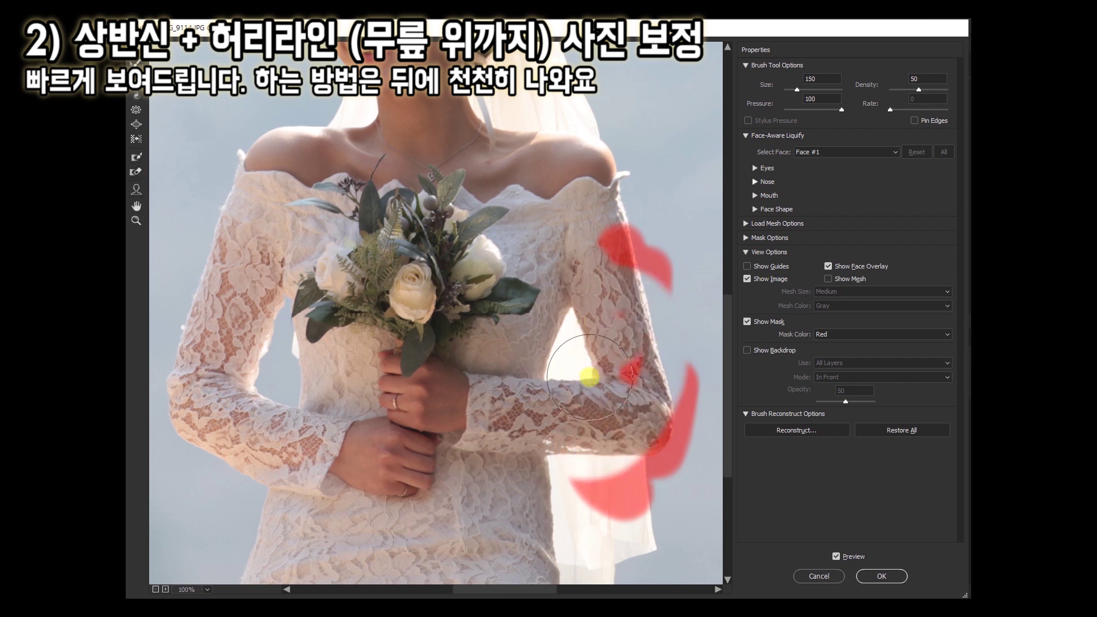
- Resize the Liquify brush for work on the waist and head area
scroll(514, 343, "down", 5)
key("bracketright")
key("bracketright")
key("bracketright")
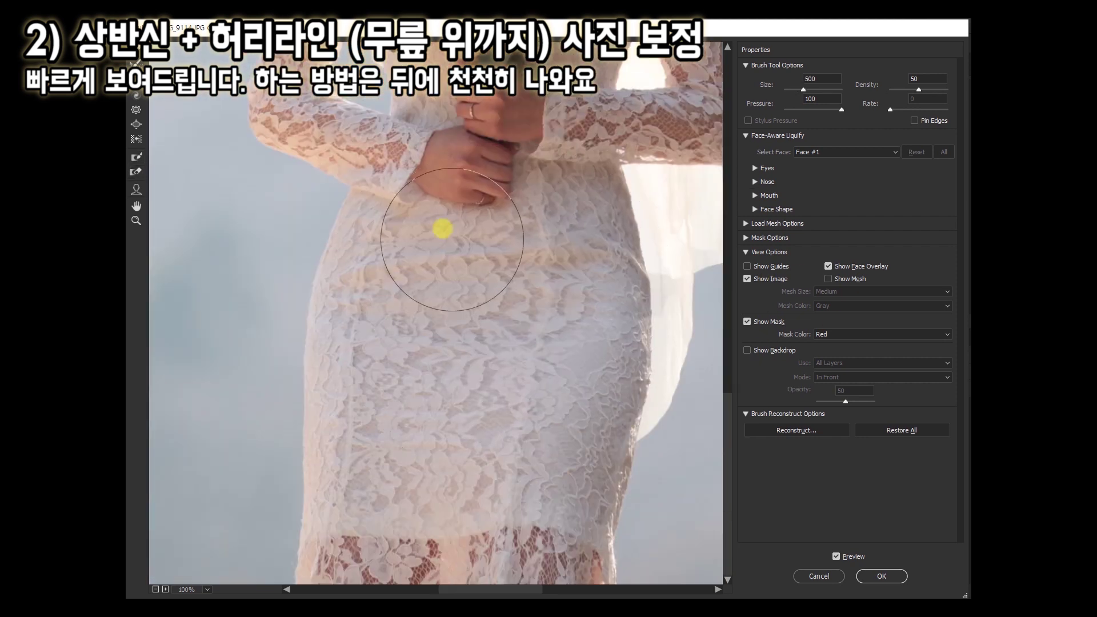
scroll(495, 259, "up", 3)
key("bracketleft")
key("bracketleft")
key("bracketleft")
scroll(240, 289, "up", 5)
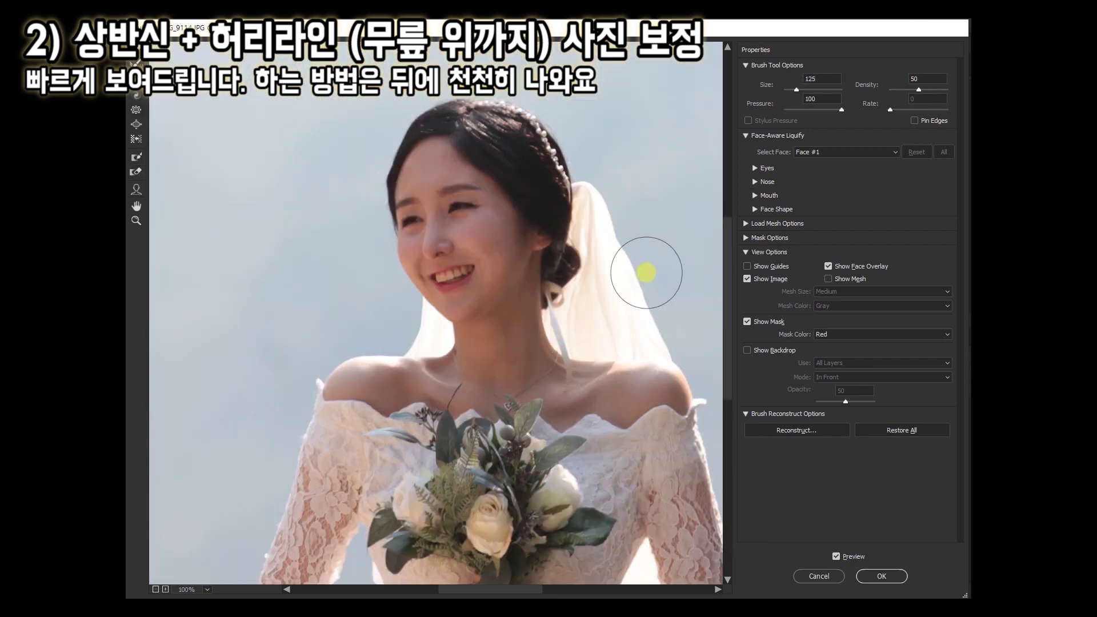
scroll(571, 185, "up", 5)
- Zoom in on the hair and veil edge, then the nose and mouth
key("bracketleft")
key("bracketleft")
key("bracketleft")
scroll(320, 310, "down", 4)
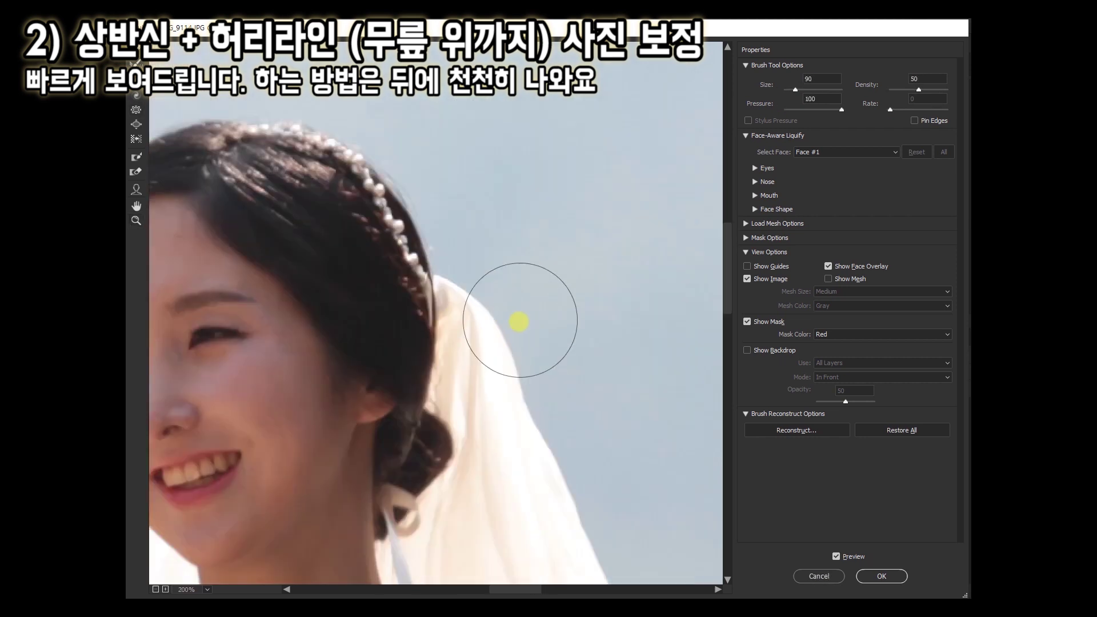
key("w")
scroll(526, 318, "down", 5)
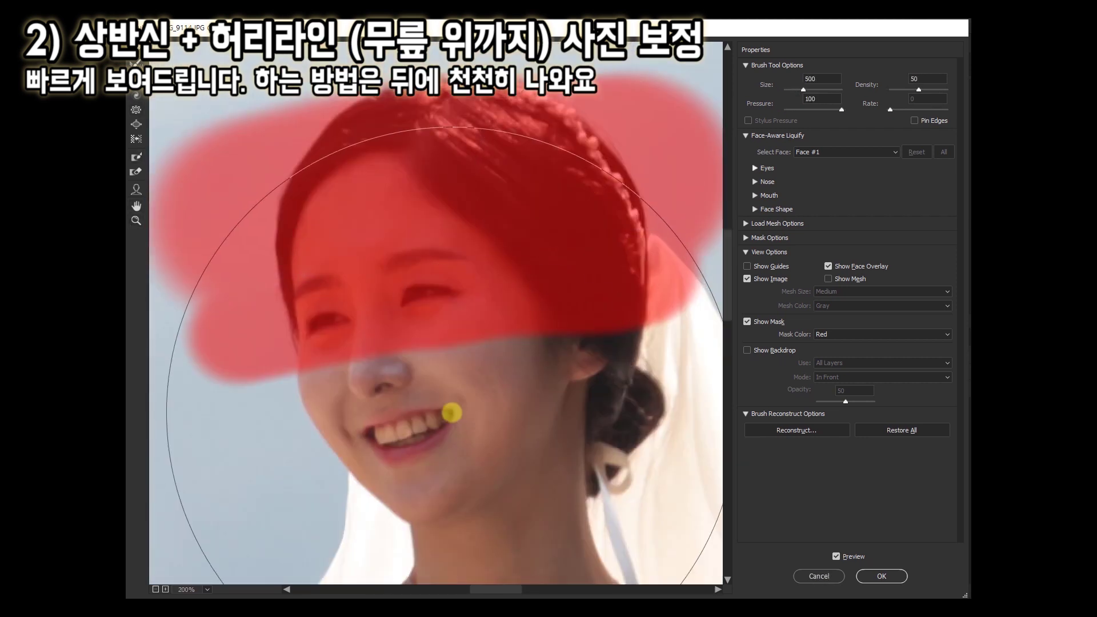
scroll(448, 411, "up", 3)
key("bracketleft")
key("bracketleft")
key("bracketleft")
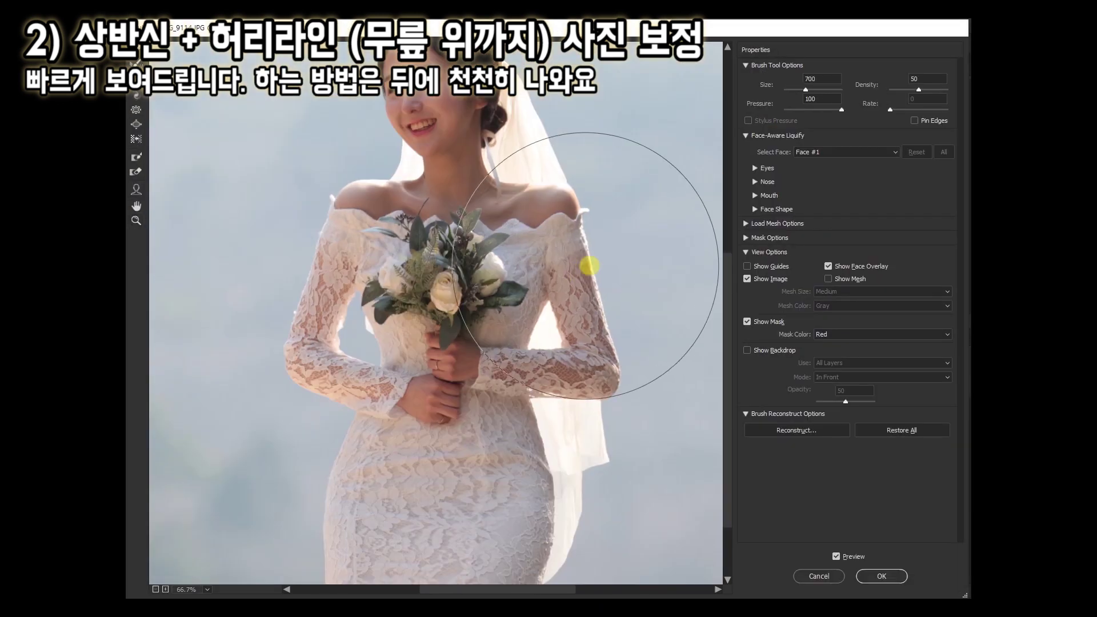
- Freeze the bride's head and resize the brush for the arm
scroll(589, 265, "up", 2)
left_click_drag(392, 172, 391, 208)
key("bracketleft")
key("bracketleft")
key("bracketleft")
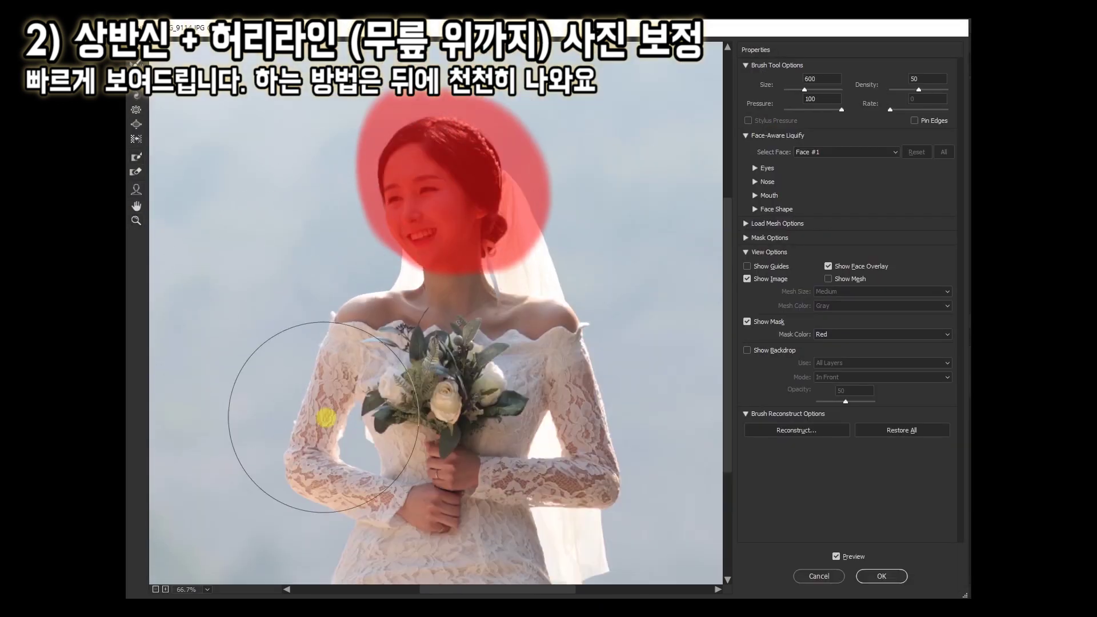
scroll(281, 404, "down", 5)
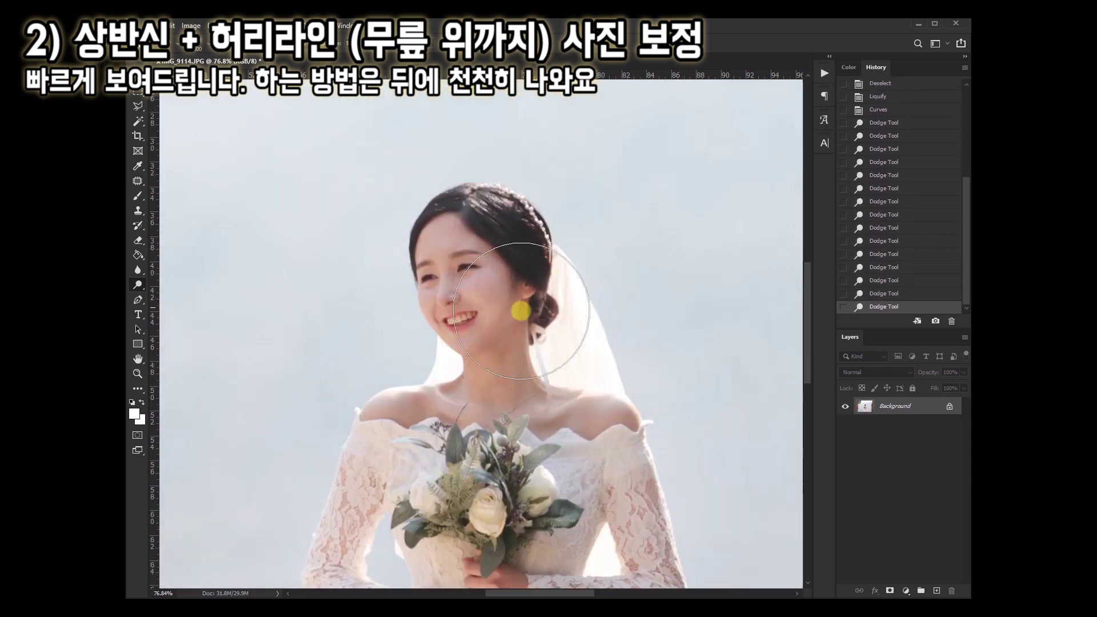
- Clear the patch selection on the nose and apply Smart Sharpen
key("ctrl+d")
key("b")
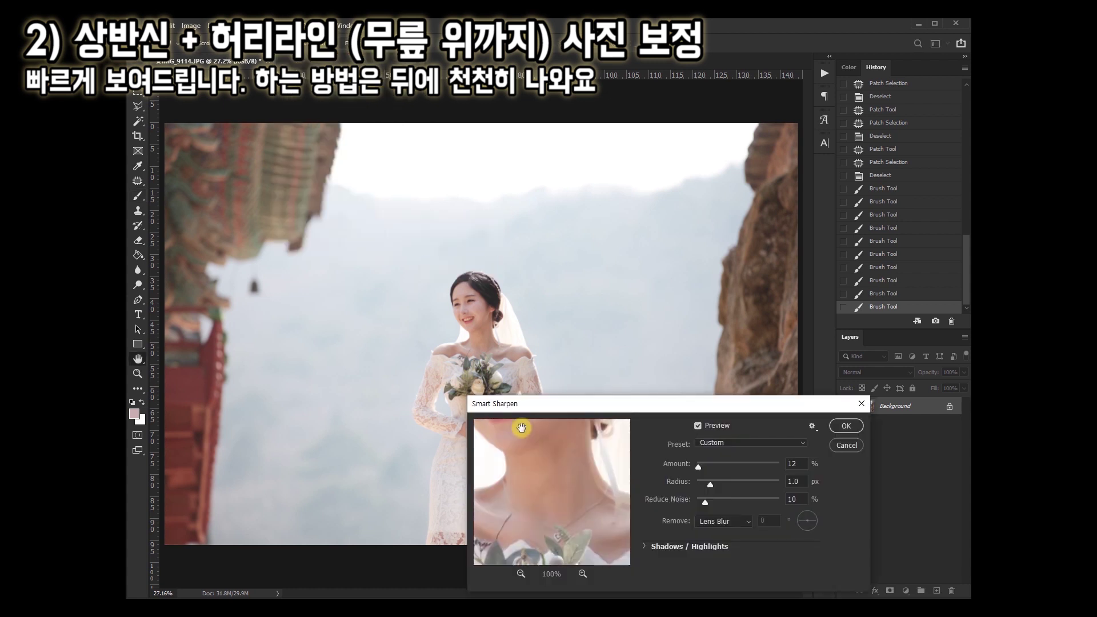
key("Return")
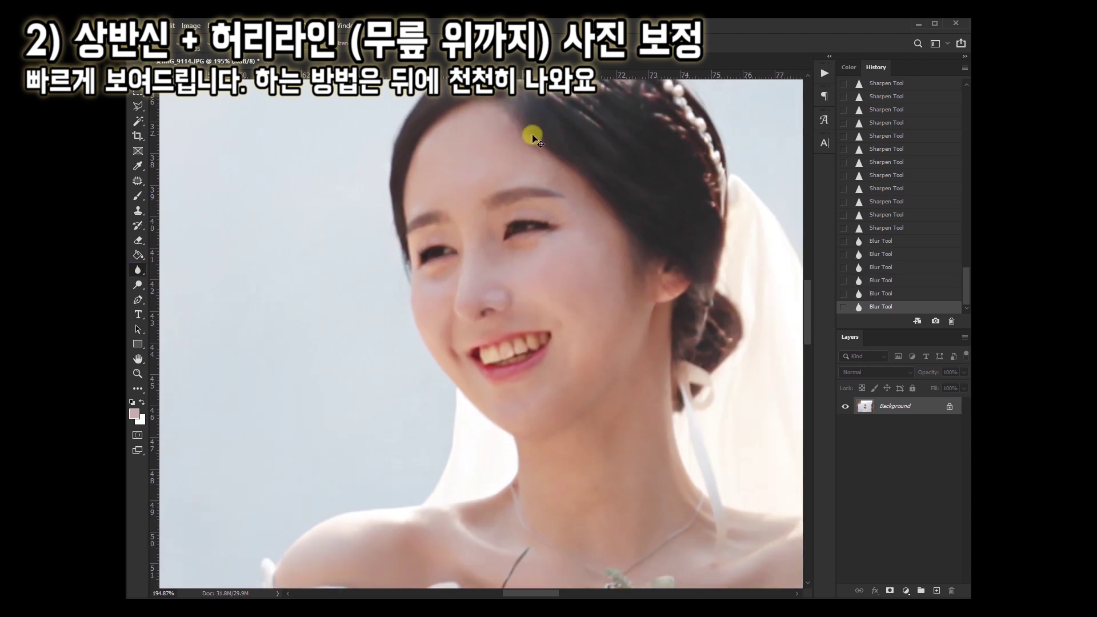
- Compare with the original History snapshot, then undo back to the edited version
scroll(901, 172, "up", 3)
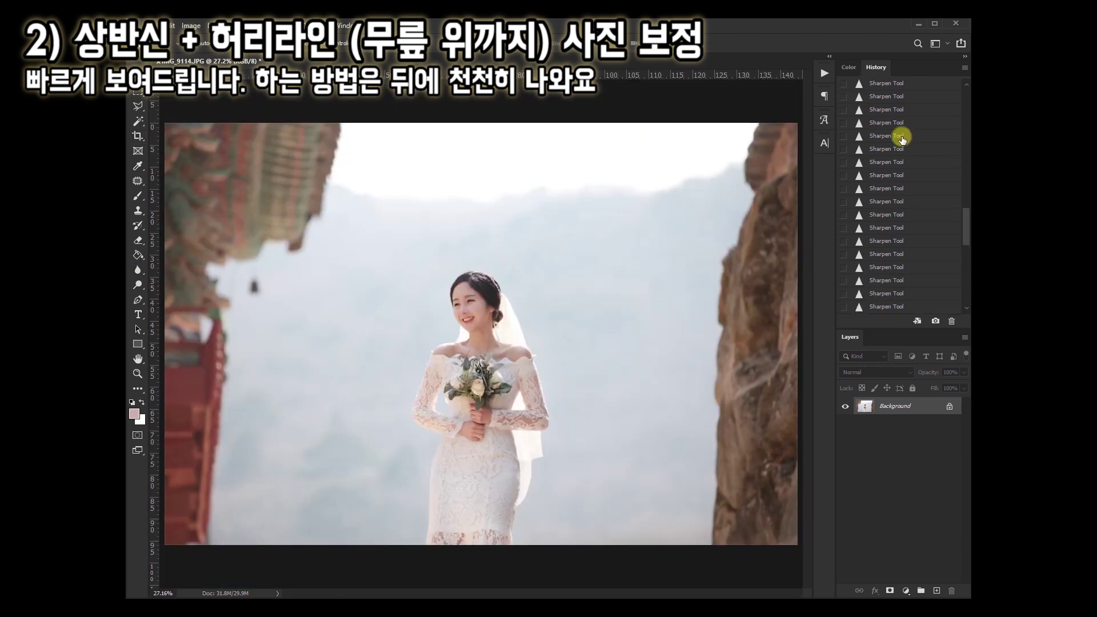
scroll(900, 126, "up", 3)
scroll(901, 108, "up", 3)
scroll(897, 97, "up", 3)
left_click(896, 87)
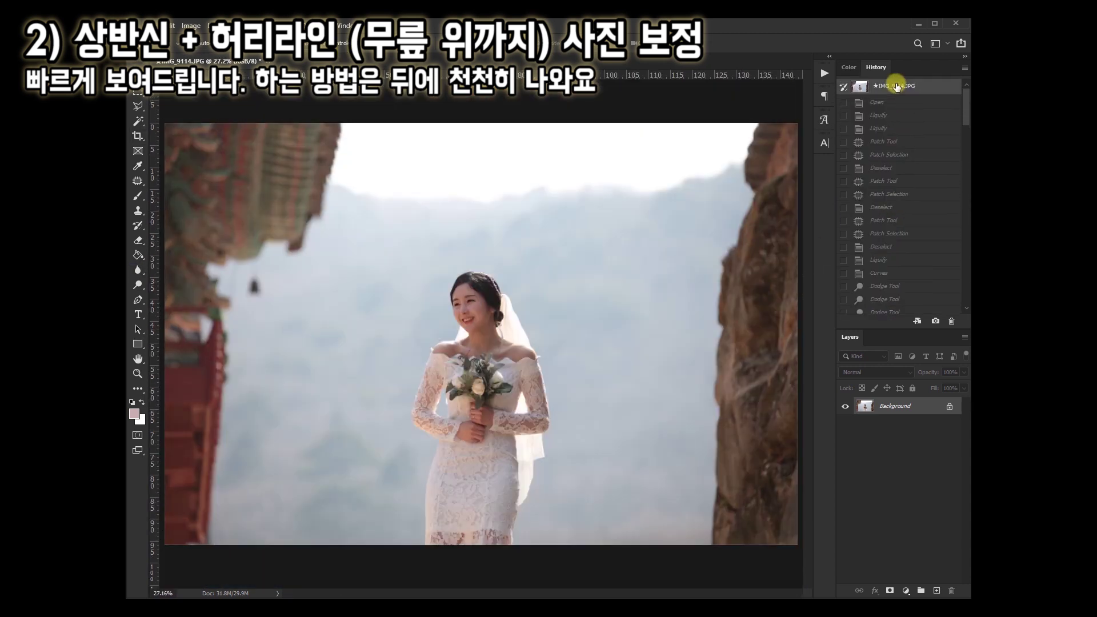
key("ctrl+z")
key("ctrl+z")
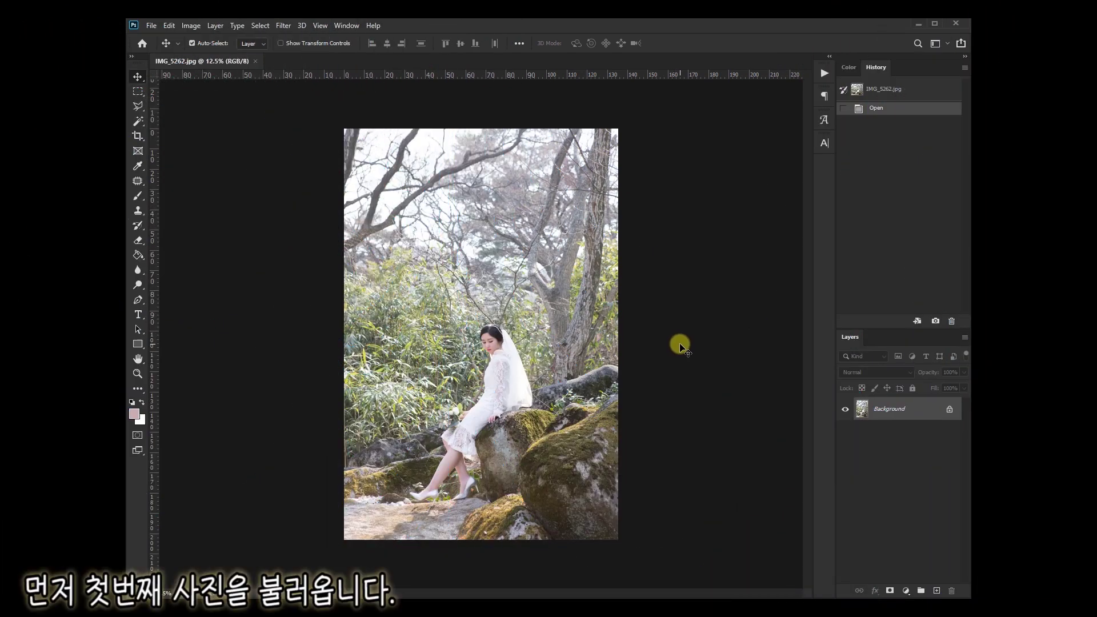
- View IMG_5262.jpg at actual size and fit-to-window, then launch Liquify with Ctrl+Shift+X
key("ctrl+1")
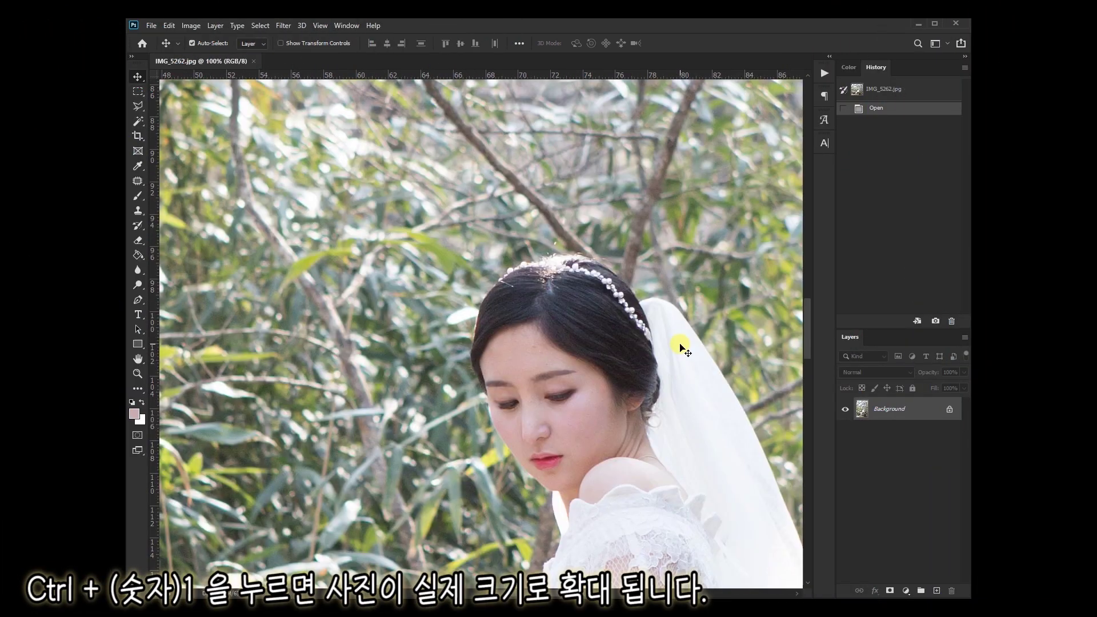
key("ctrl+0")
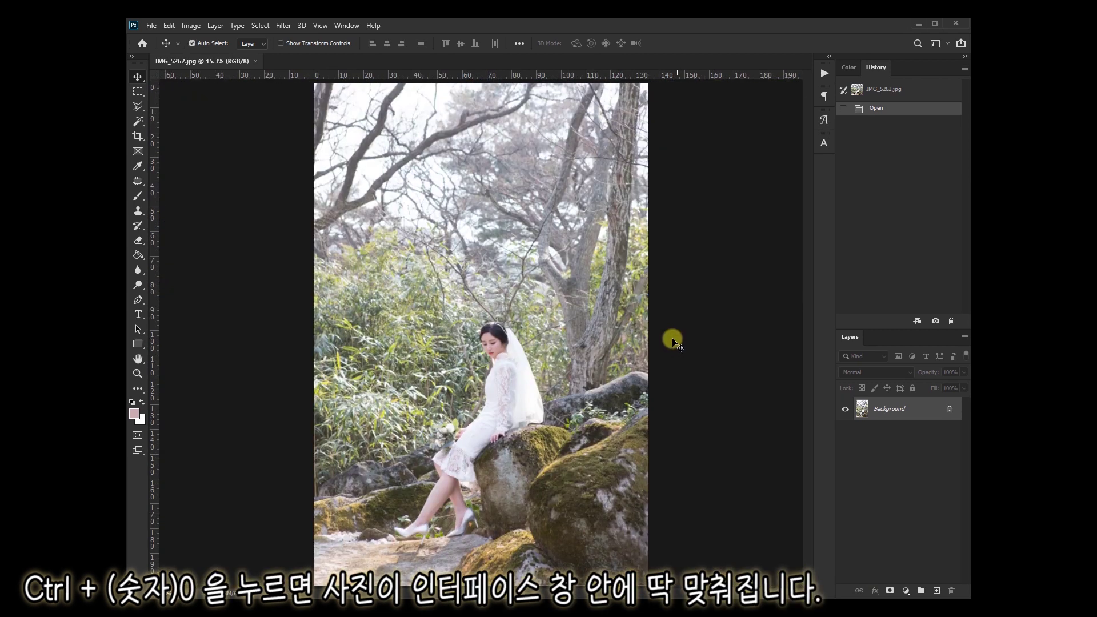
key("ctrl")
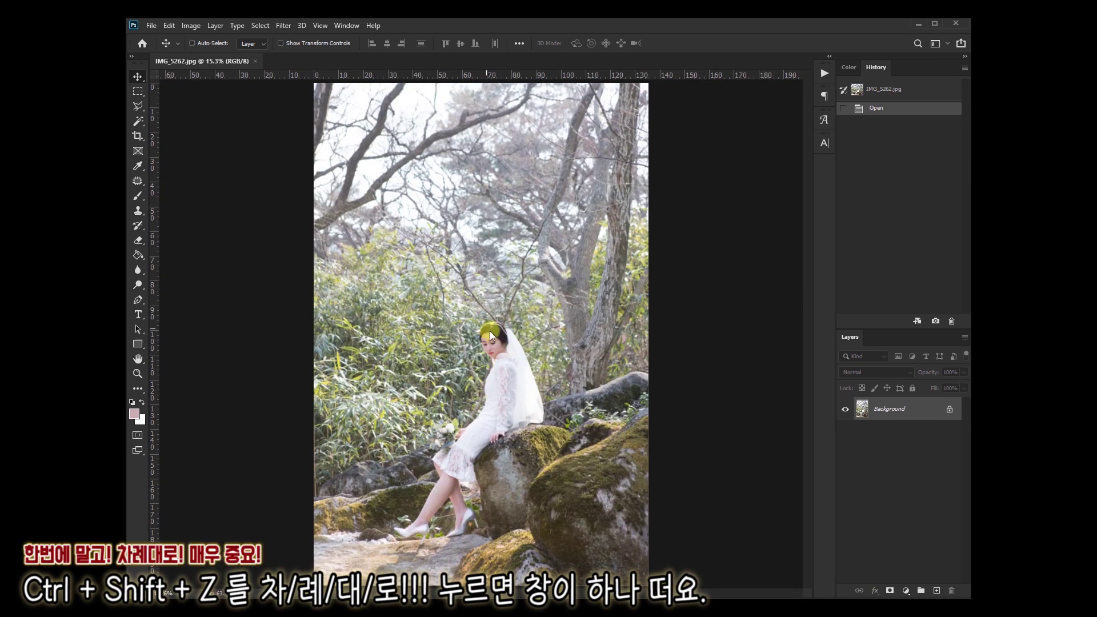
key("ctrl+shift+x")
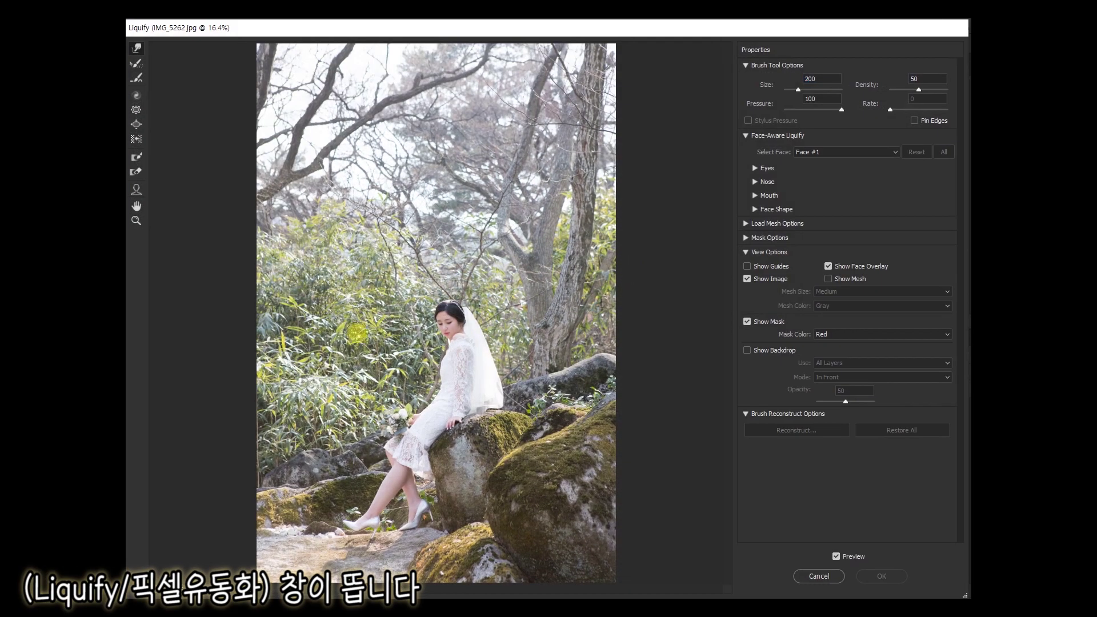
- Zoom onto the legs and shoes and slim the front and back calves
left_click(444, 475)
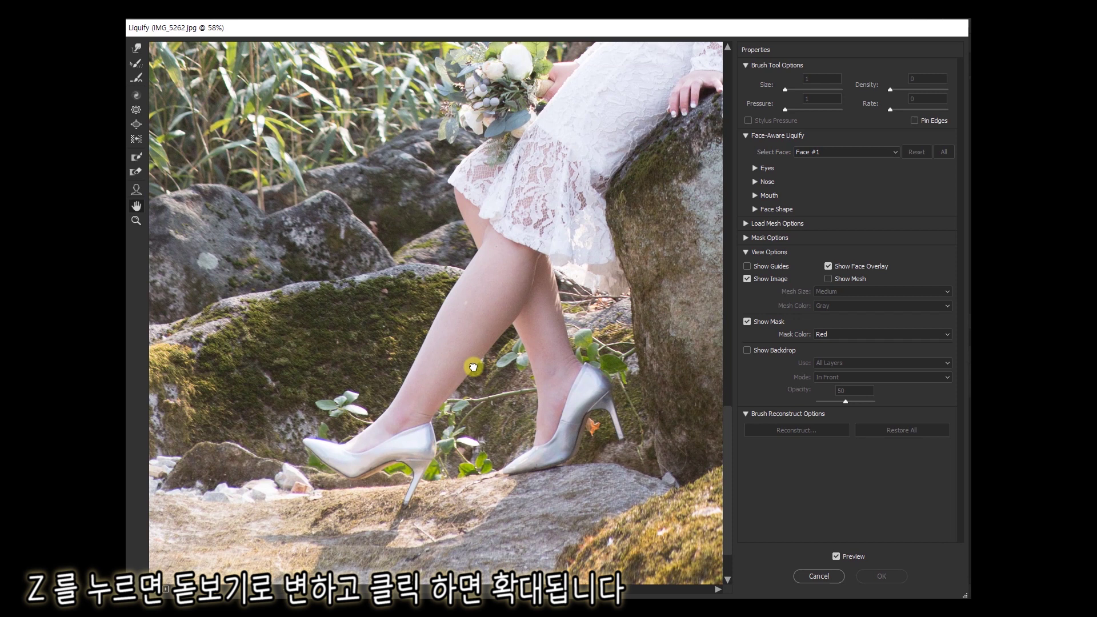
left_click_drag(391, 311, 470, 384)
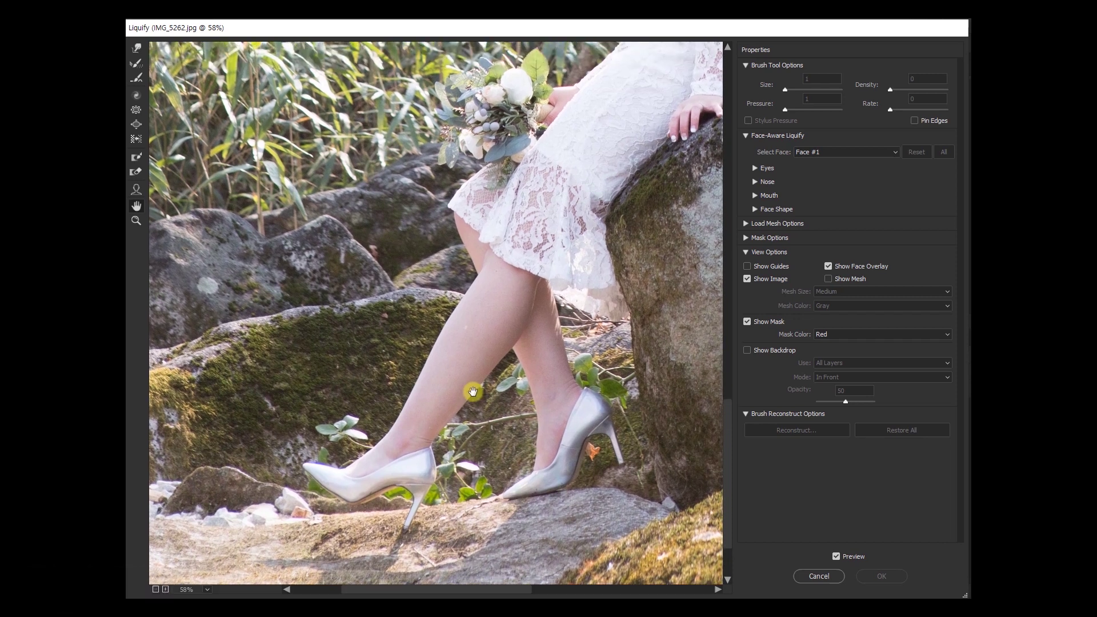
key("s")
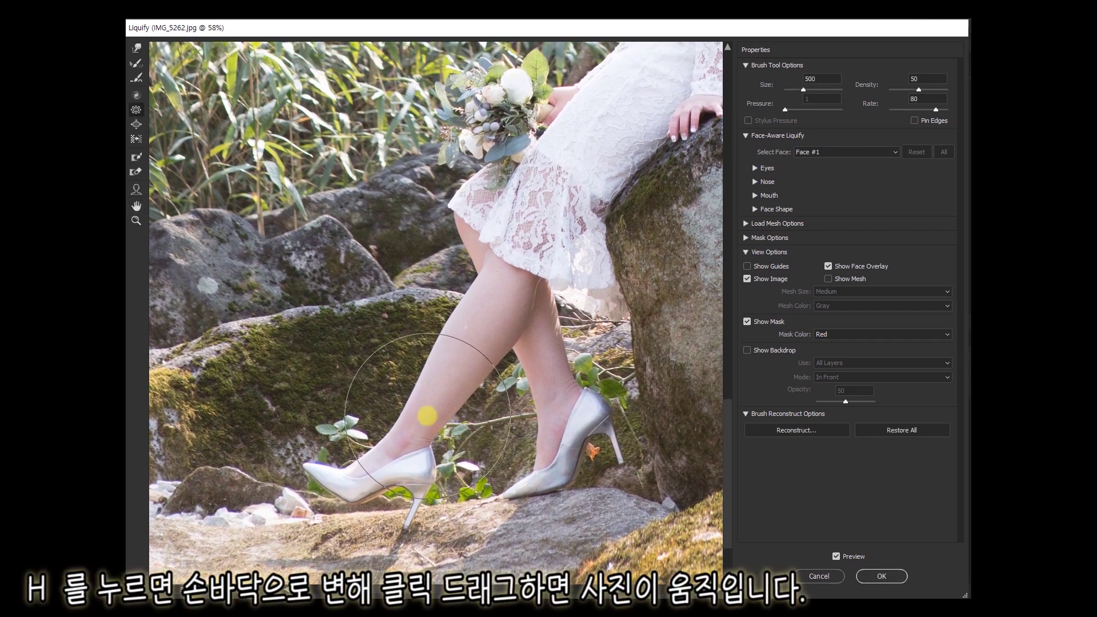
mouse_move(427, 416)
left_mouse_down()
mouse_move(482, 330)
mouse_move(474, 341)
left_mouse_up()
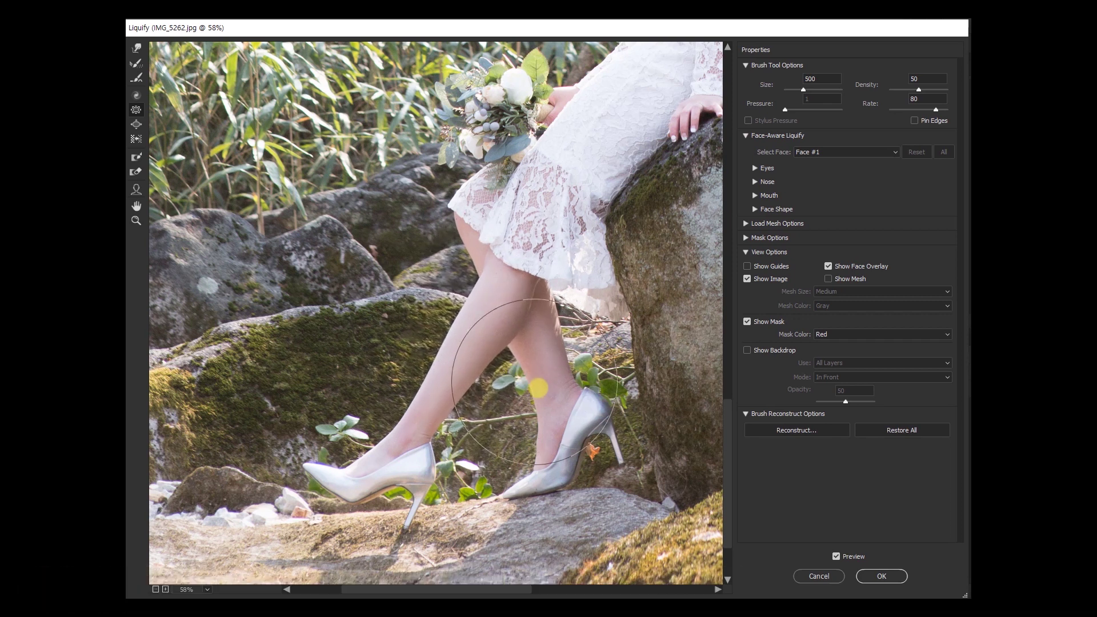
left_click_drag(474, 341, 498, 364)
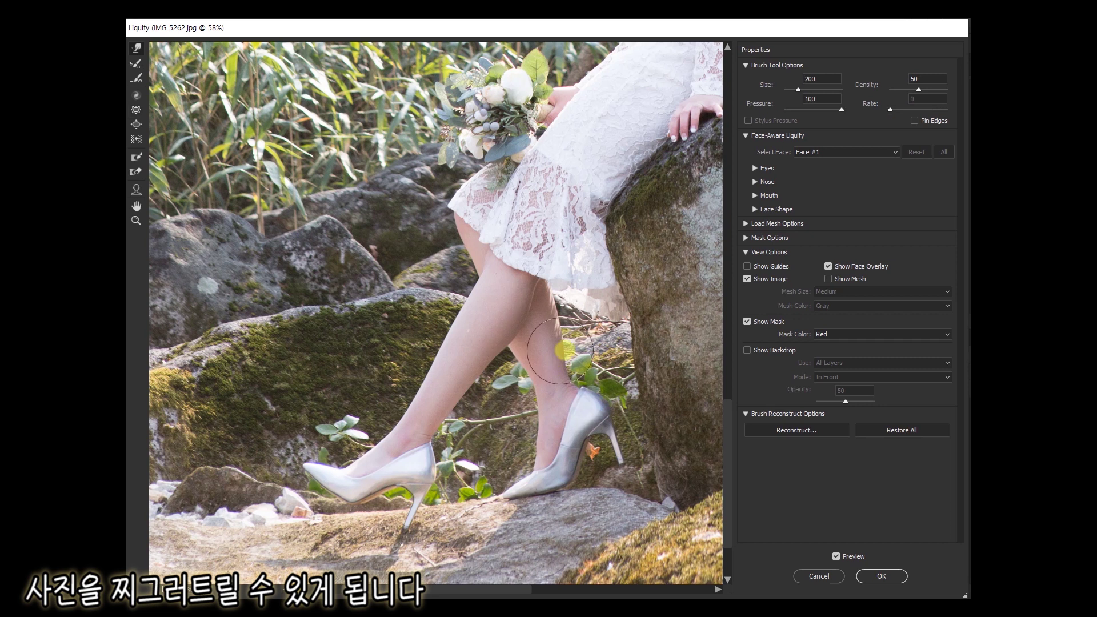
- With a 250 warp brush, push in the calf outline and back of the calf
key("bracketright")
key("bracketright")
key("bracketright")
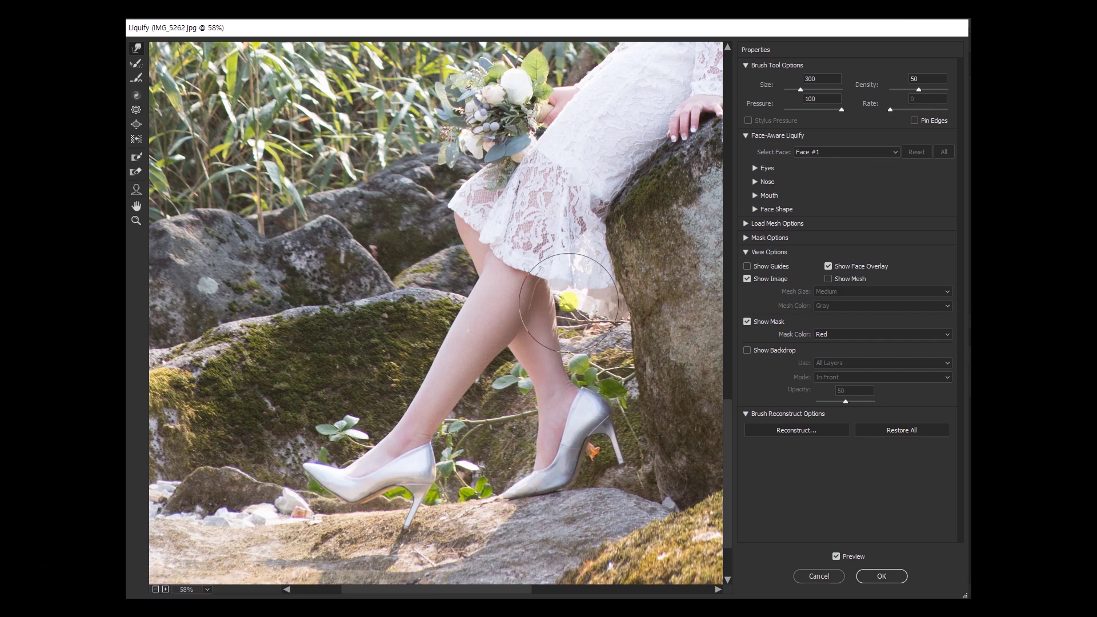
key("bracketright")
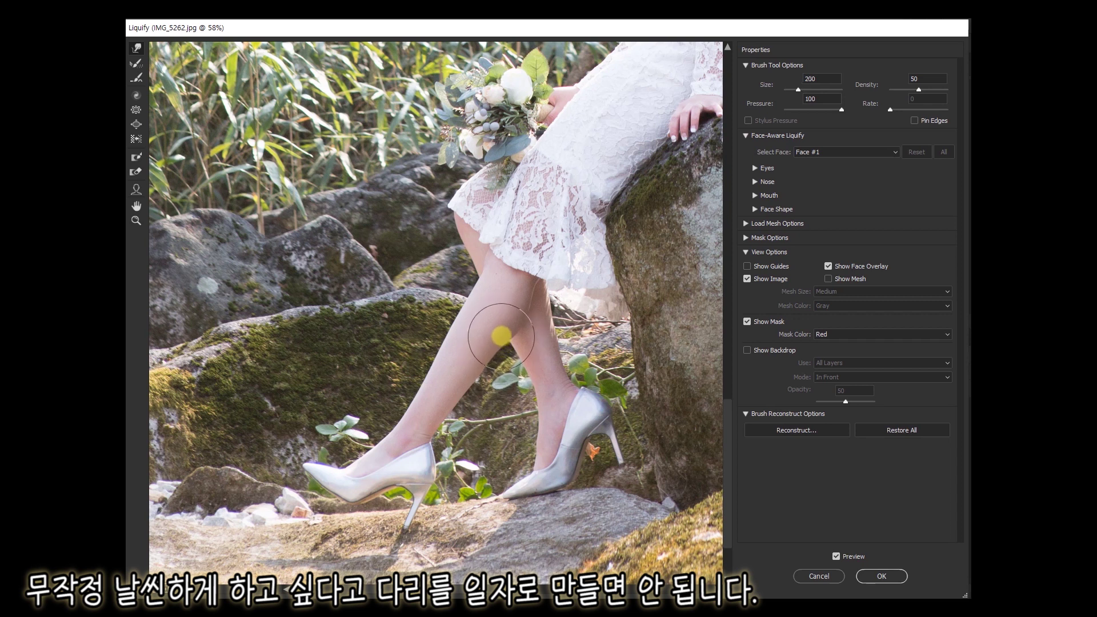
key("bracketright")
key("bracketright")
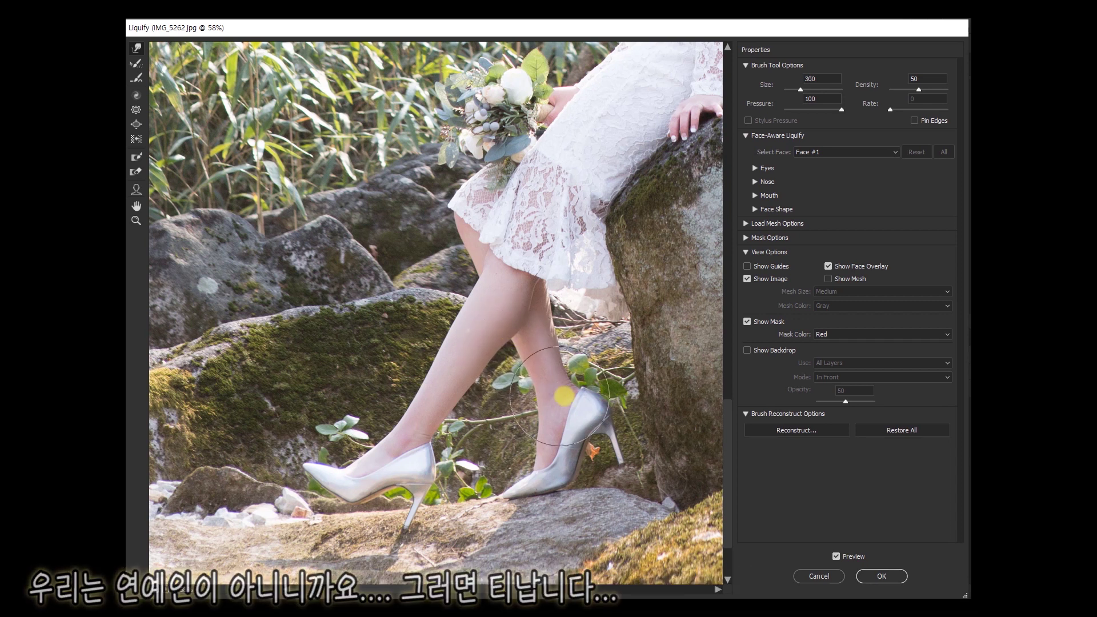
key("bracketleft")
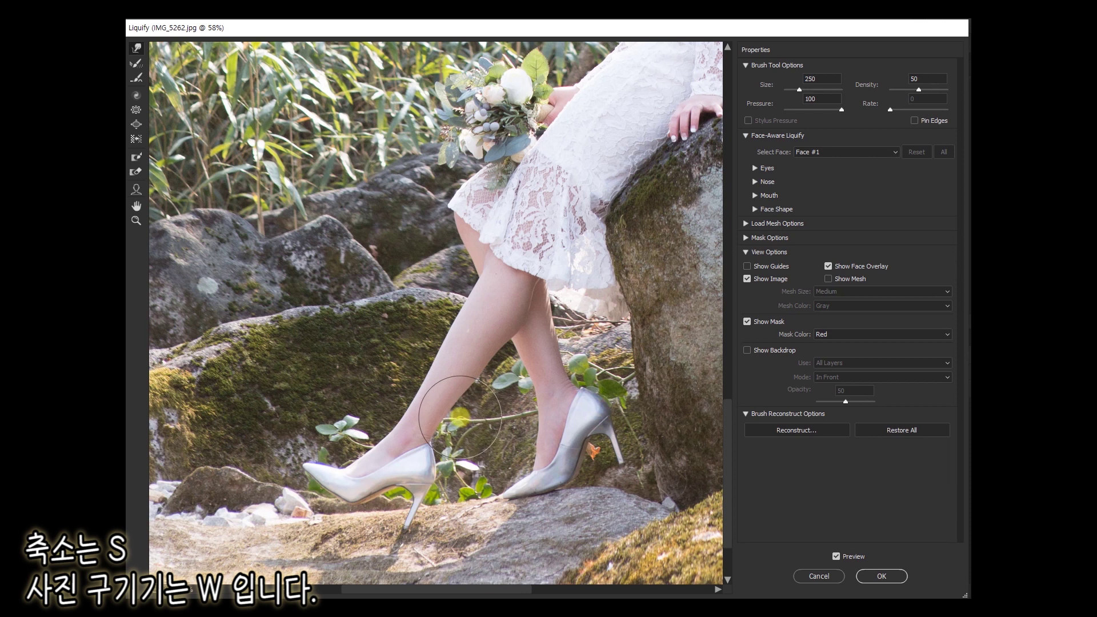
left_click_drag(488, 380, 492, 322)
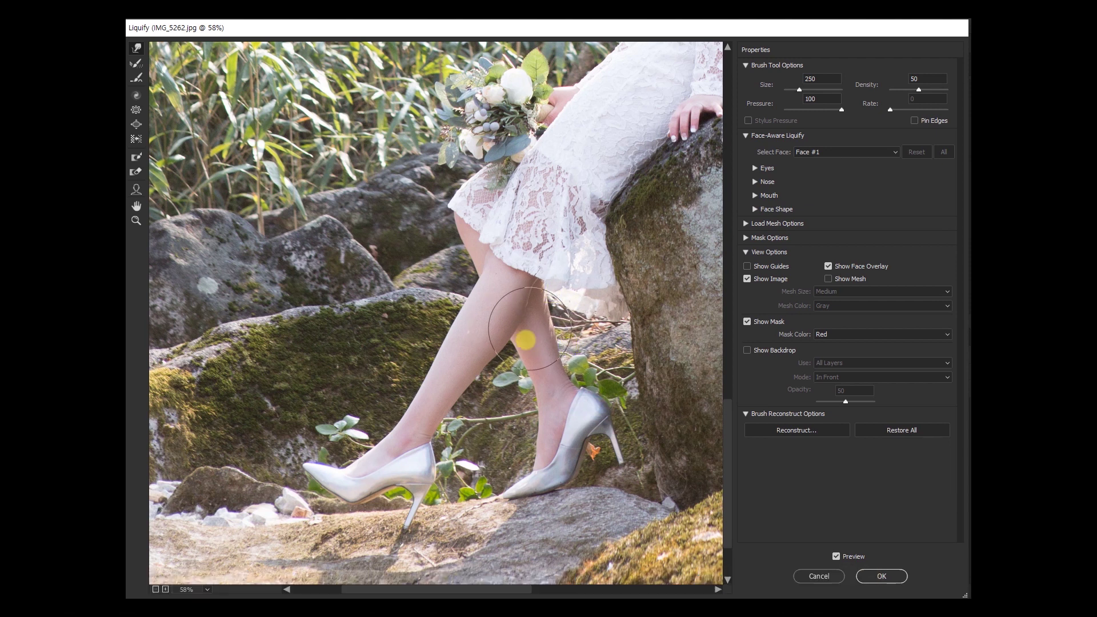
left_click_drag(571, 299, 521, 382)
- Slim the knee and dress hem with a 150 brush, then resize for the shin
key("bracketright")
key("bracketright")
scroll(522, 382, "up", 2)
key("bracketleft")
key("bracketleft")
key("bracketleft")
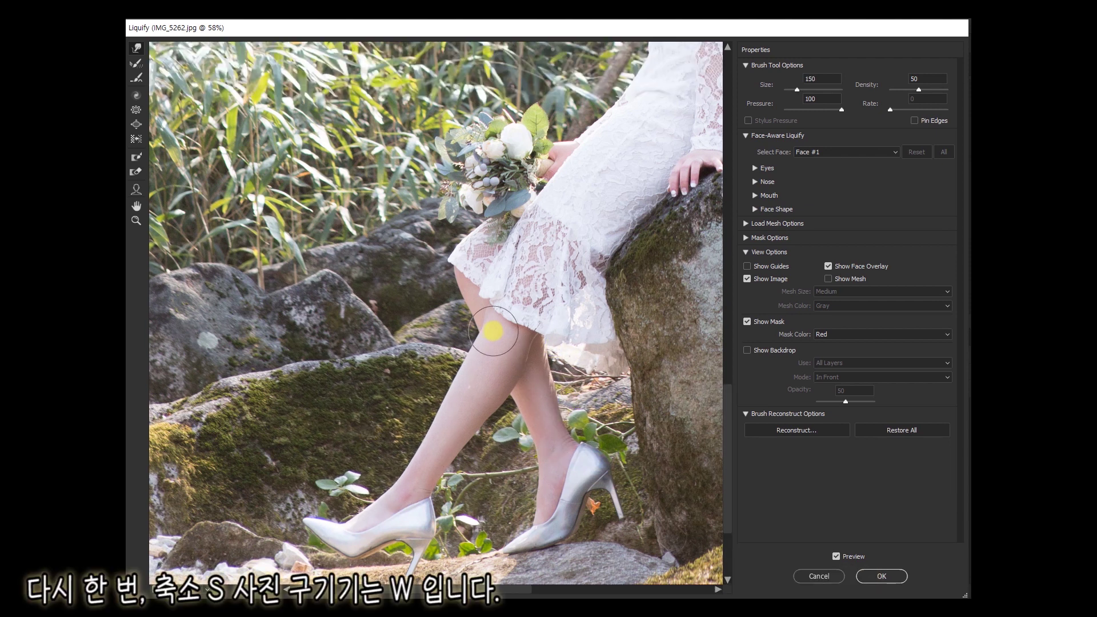
left_click_drag(496, 339, 550, 328)
key("bracketright")
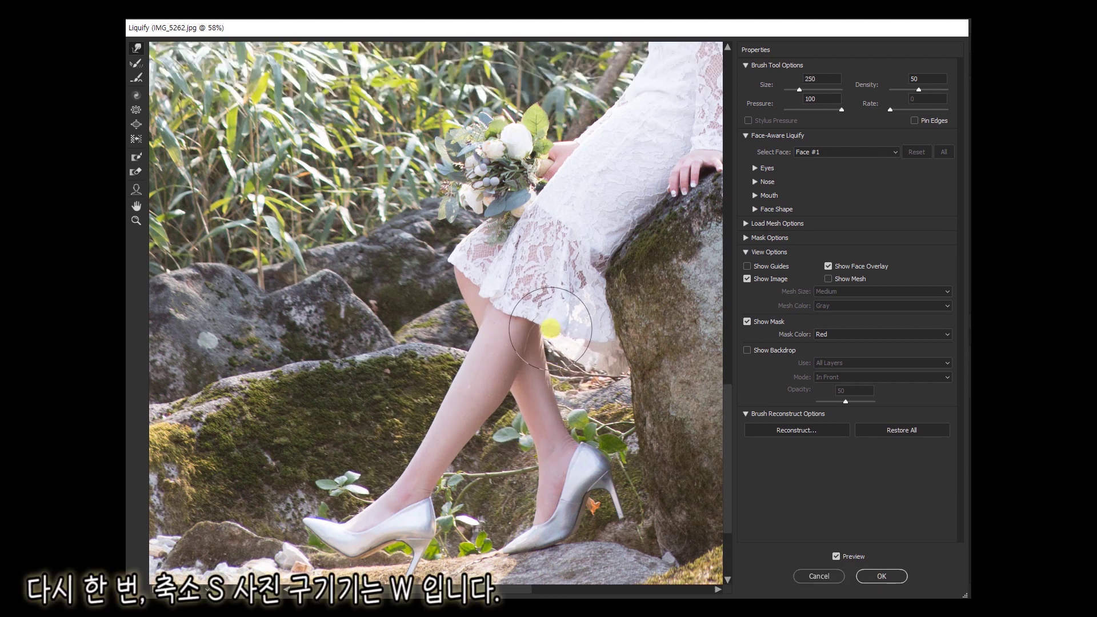
key("bracketright")
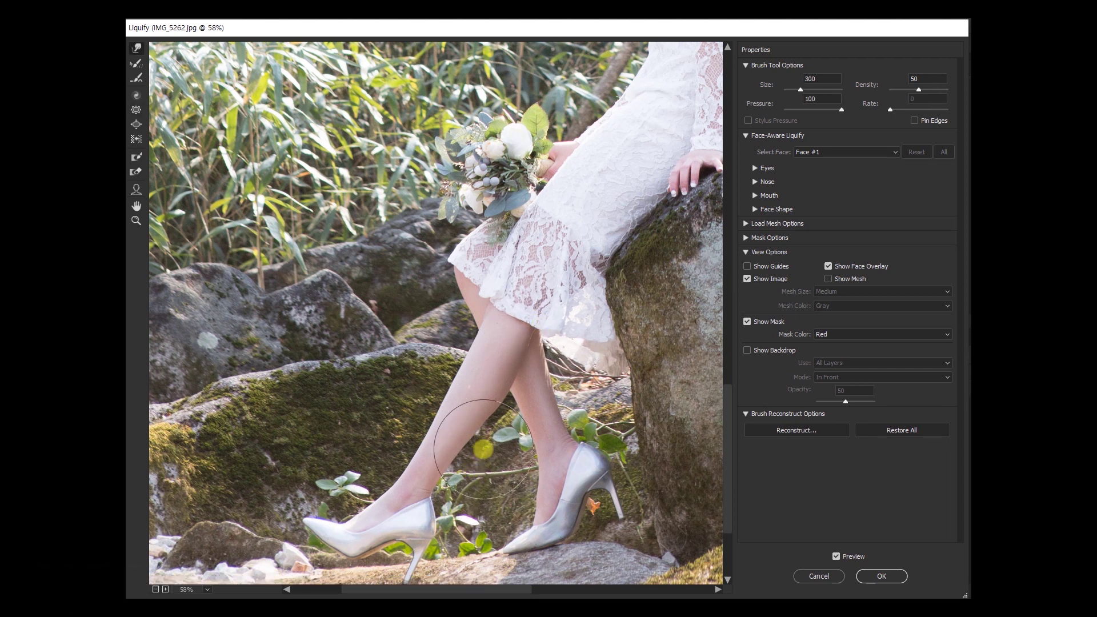
key("bracketleft")
key("bracketleft")
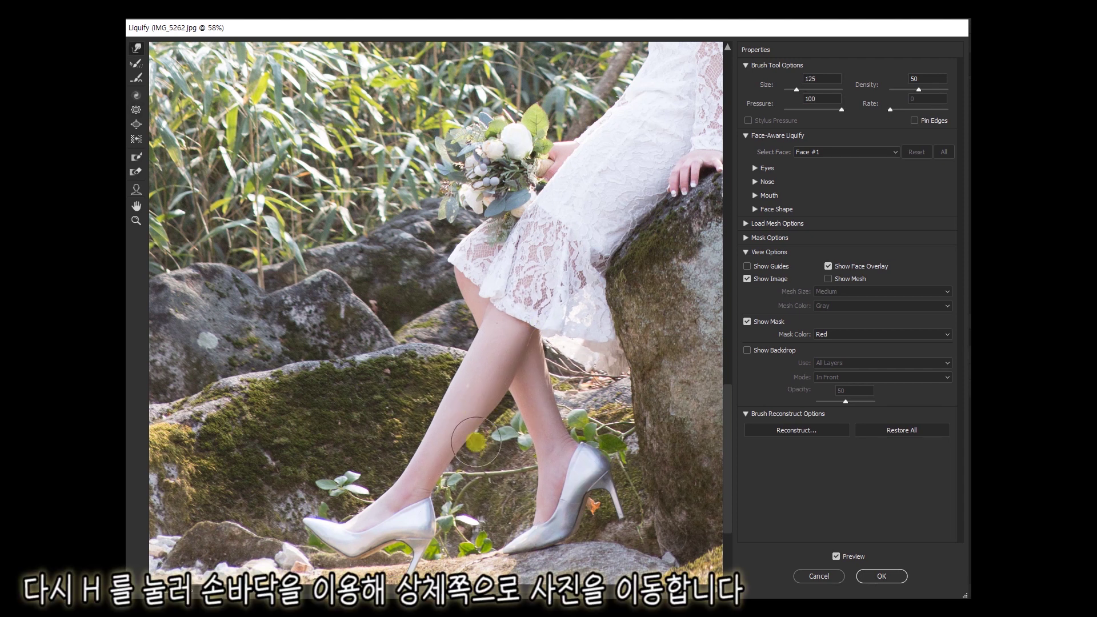
- Pan to the upper body and pull in the dress outline near the bouquet
left_click_drag(626, 300, 409, 437)
key("w")
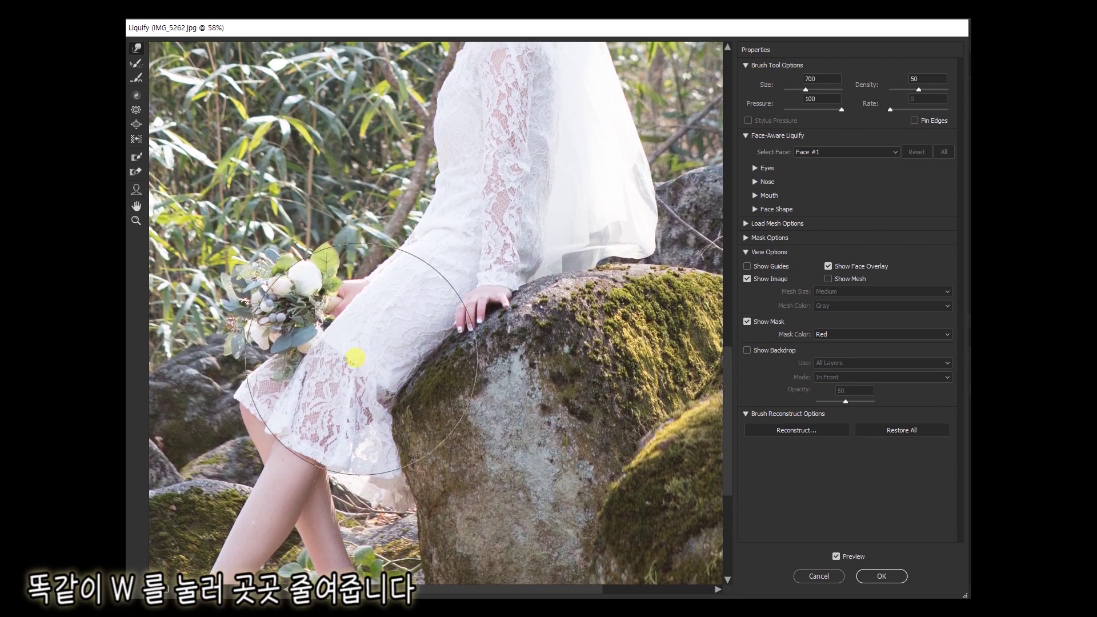
left_click_drag(355, 355, 325, 367)
key("bracketright")
key("bracketright")
key("bracketright")
left_click_drag(518, 179, 518, 287)
key("bracketleft")
key("bracketleft")
key("bracketleft")
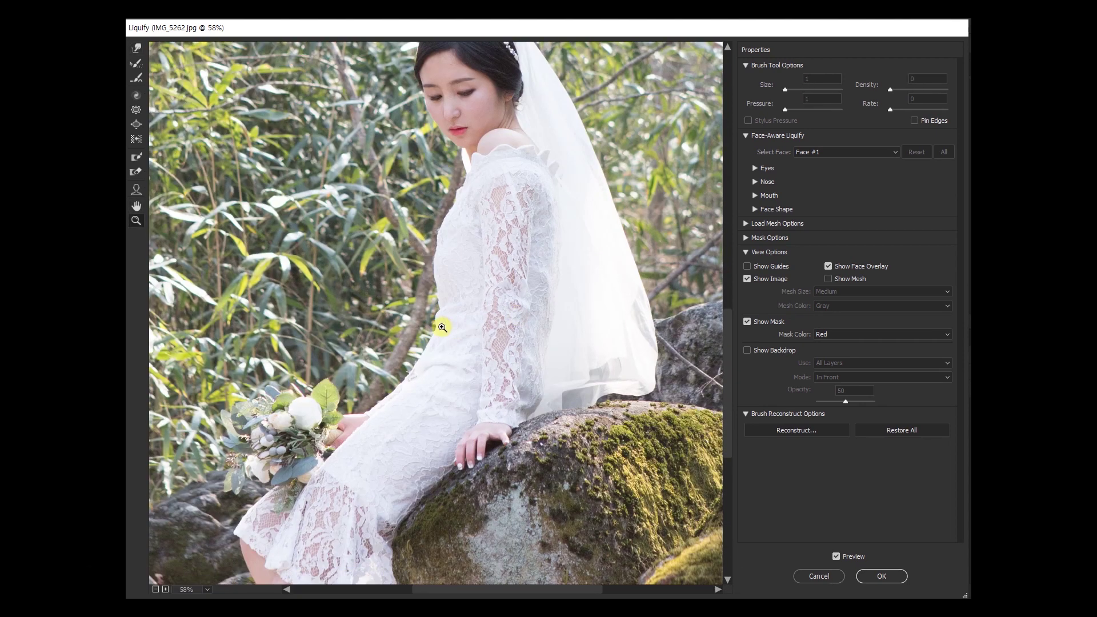
key("ctrl+plus")
key("ctrl+plus")
- Freeze the foliage beside the waist, extending the mask down toward the bouquet
key("f")
mouse_move(325, 275)
left_mouse_down()
mouse_move(316, 315)
mouse_move(342, 251)
left_mouse_up()
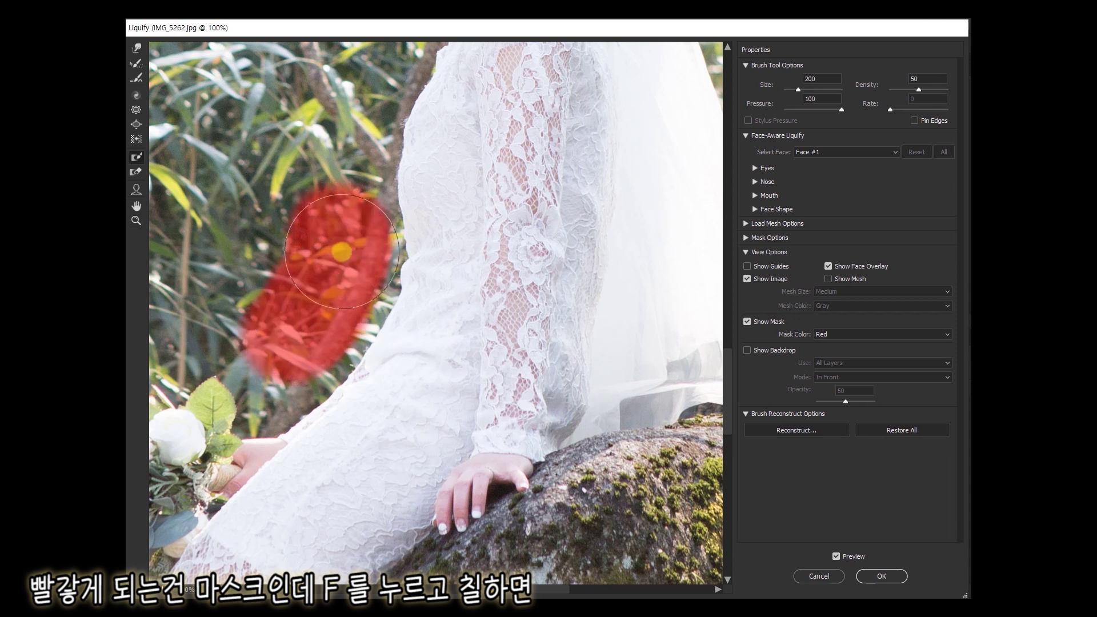
left_click_drag(306, 322, 297, 332)
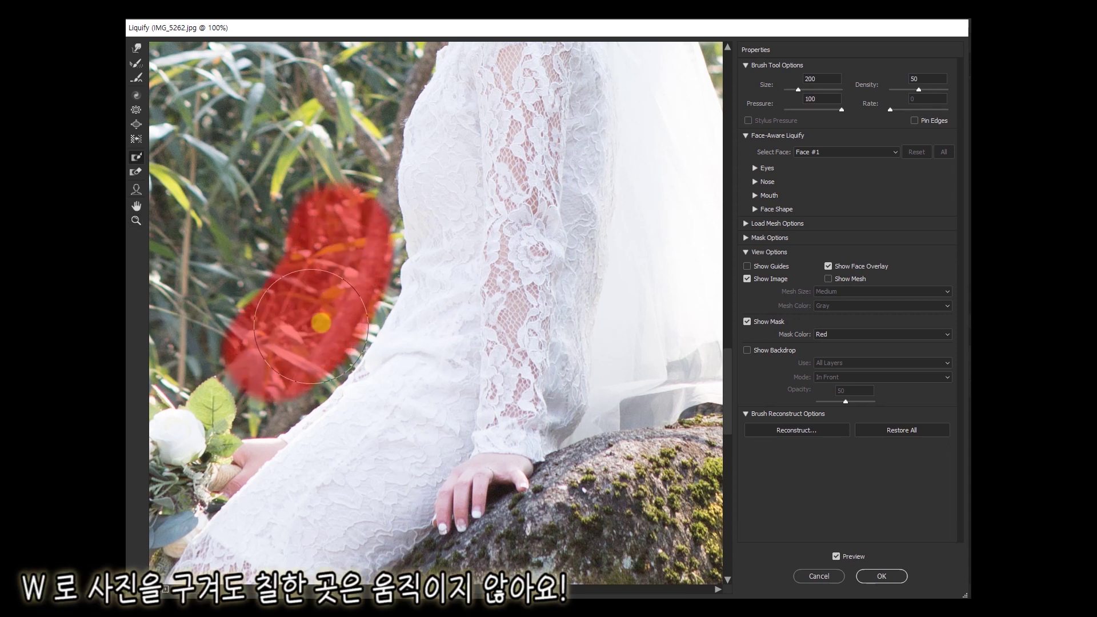
key("w")
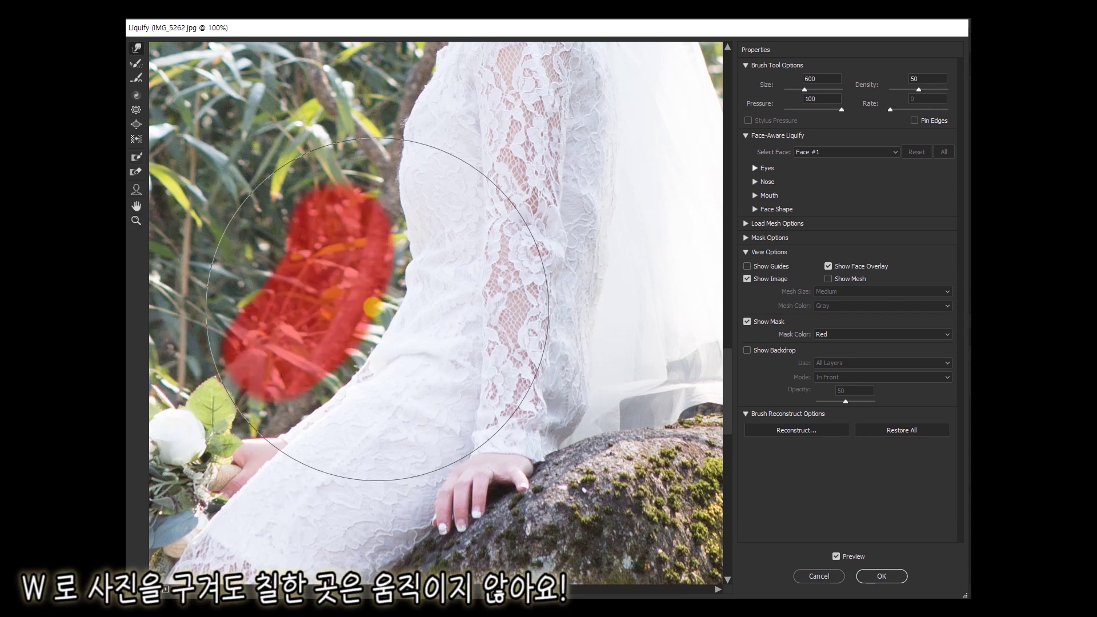
- Narrow the waist and lower sleeve edge with warp brushes between 200 and 300
key("bracketleft")
key("bracketleft")
key("bracketleft")
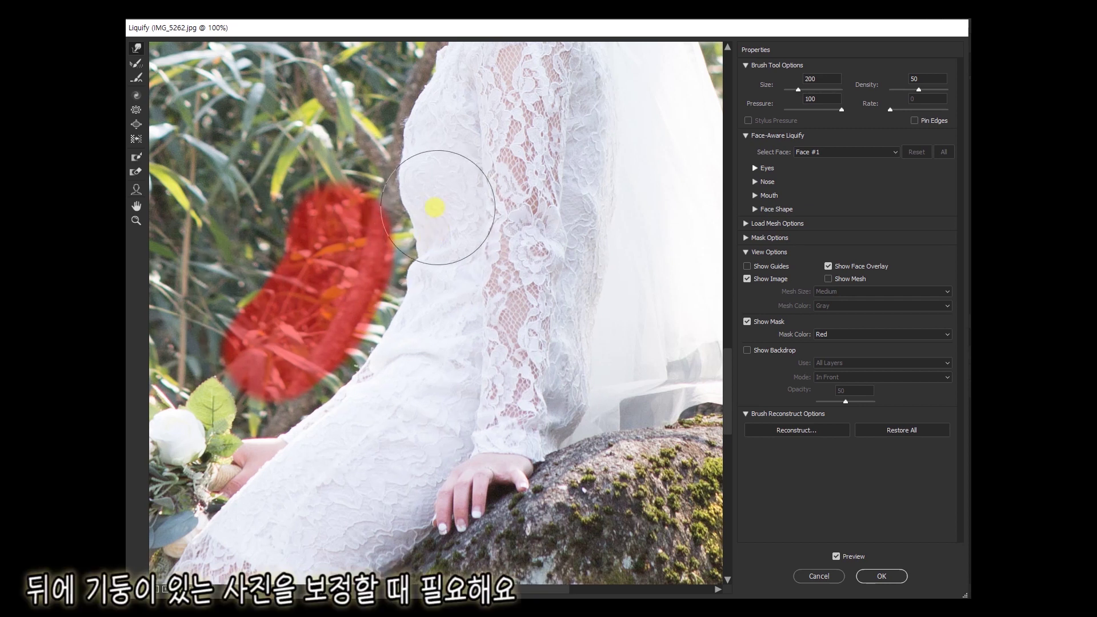
scroll(410, 220, "up", 3)
key("bracketright")
key("bracketright")
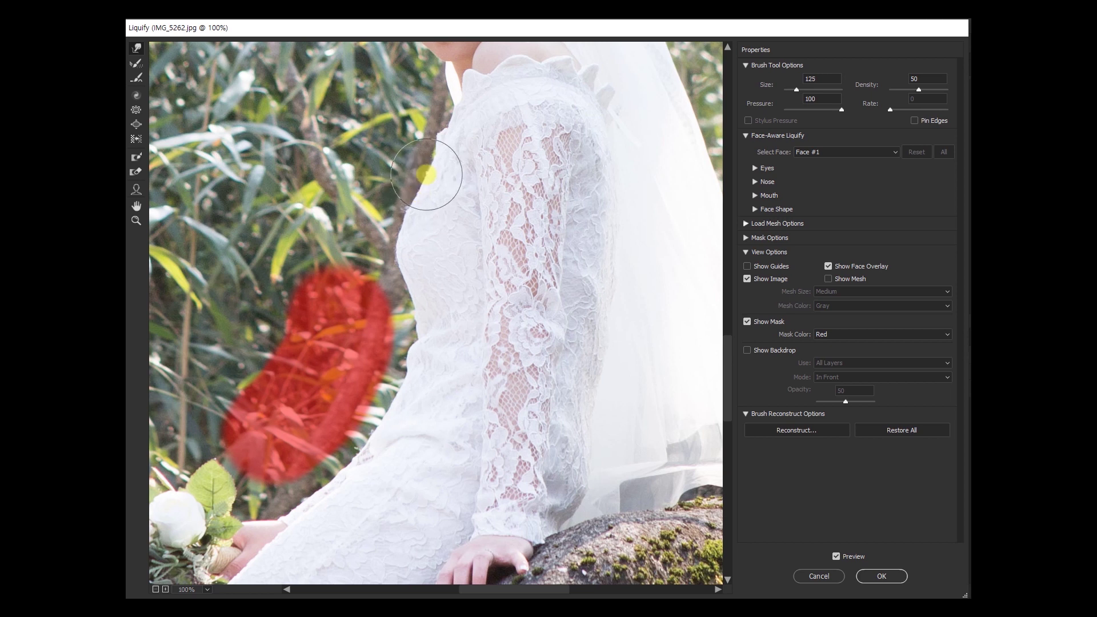
key("bracketright")
key("bracketright")
key("bracketright")
scroll(639, 189, "down", 2)
key("bracketleft")
key("bracketleft")
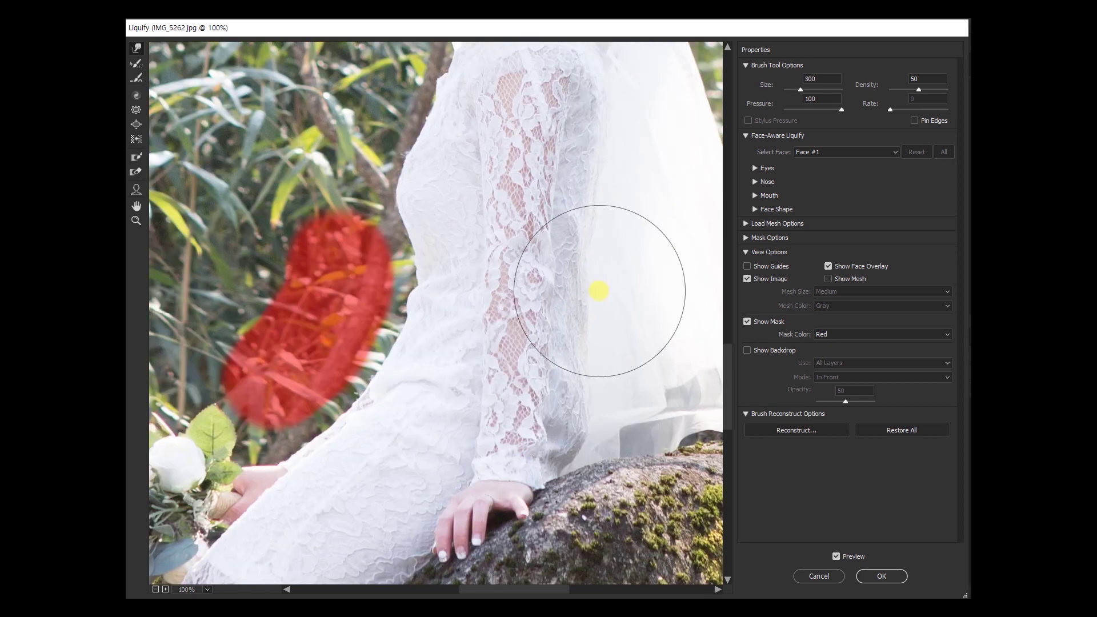
key("bracketleft")
scroll(612, 274, "down", 1)
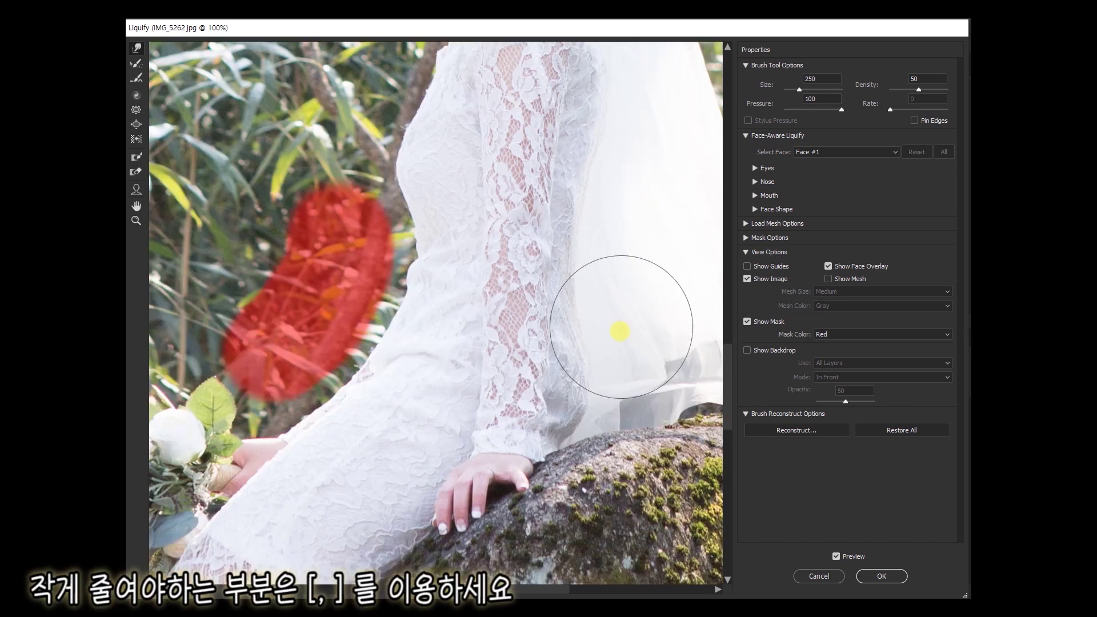
key("bracketleft")
key("bracketleft")
key("bracketleft")
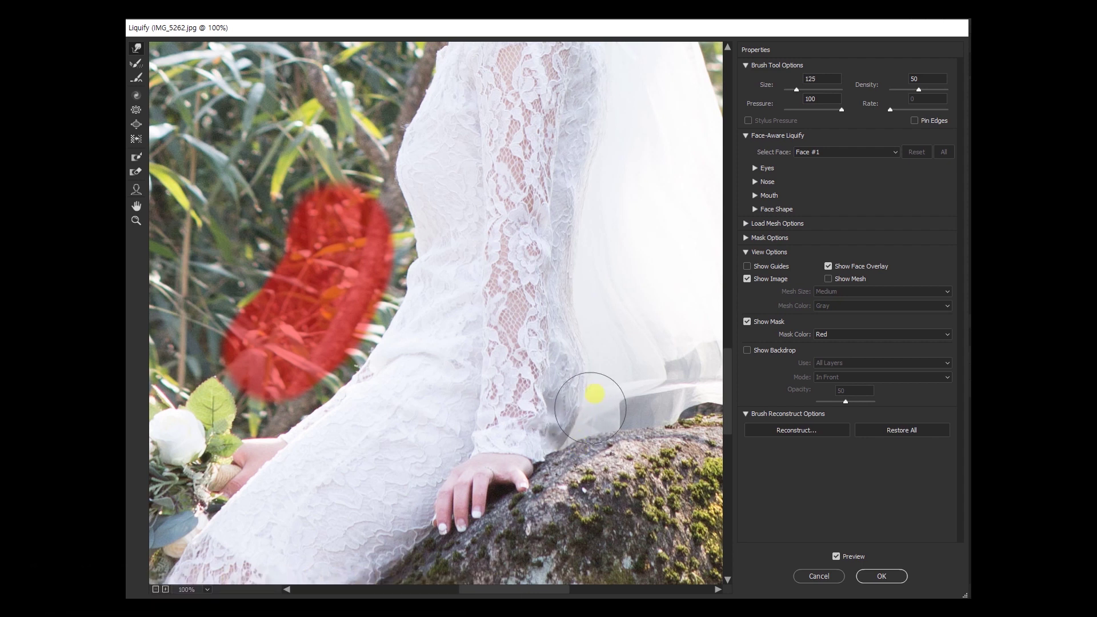
- Pucker the bride's shoulder and upper arm, then set the warp brush to 600
key("s")
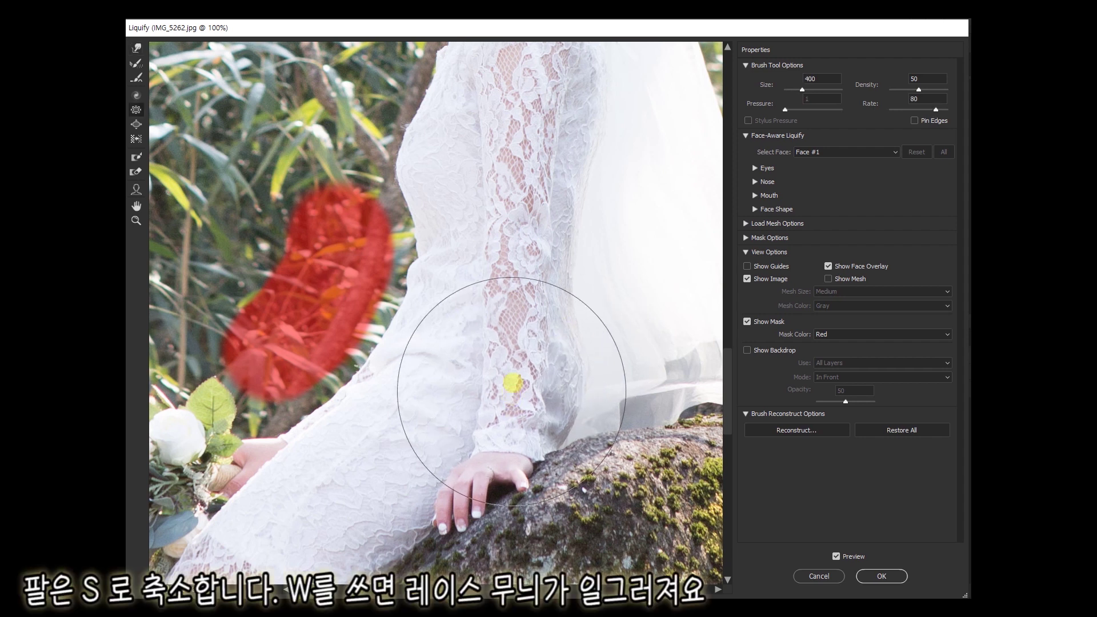
key("ctrl+minus")
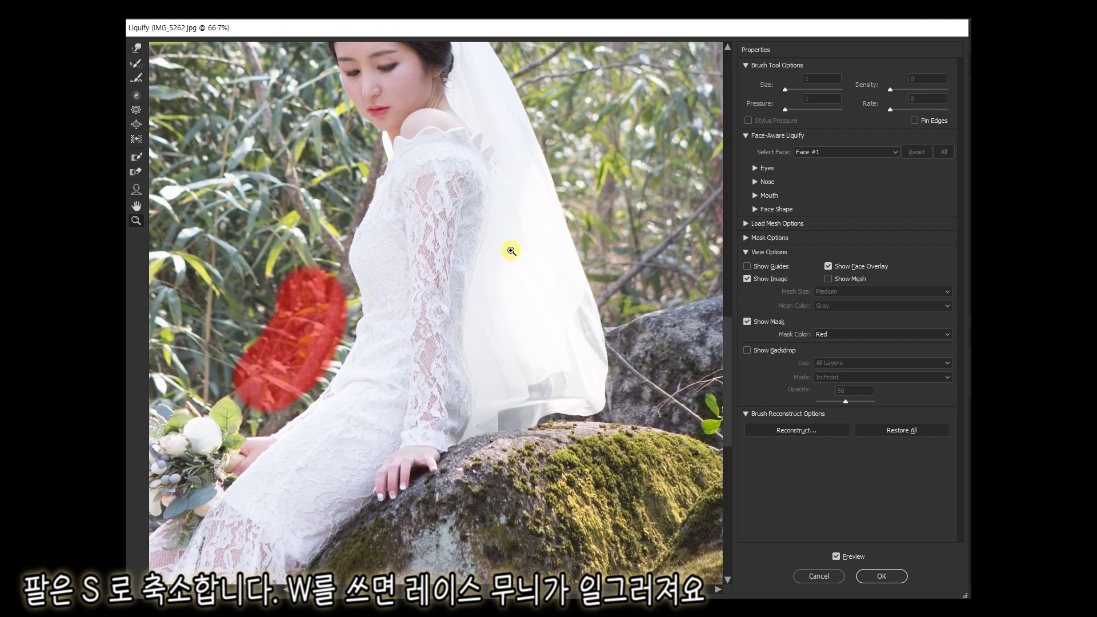
left_click_drag(439, 205, 441, 180)
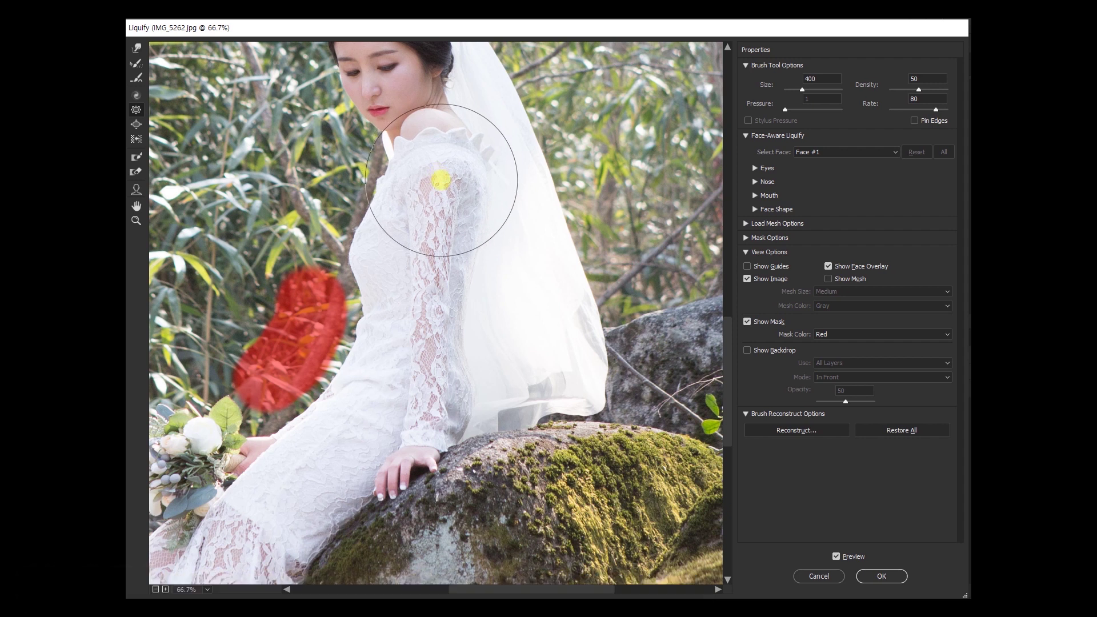
key("w")
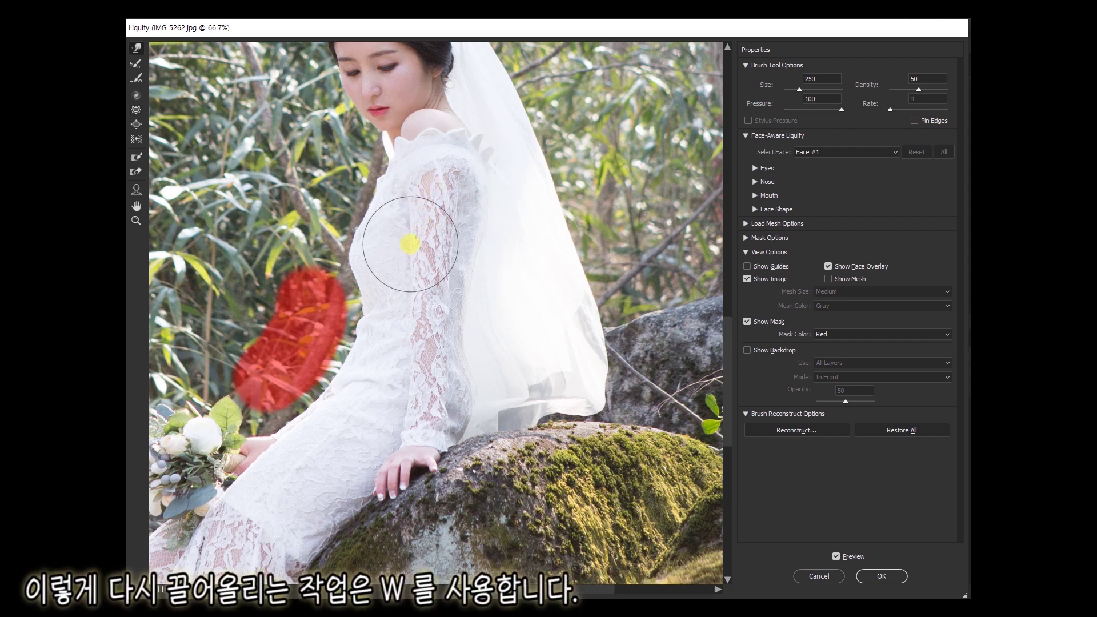
key("bracketright")
key("bracketright")
key("bracketright")
scroll(372, 379, "down", 1)
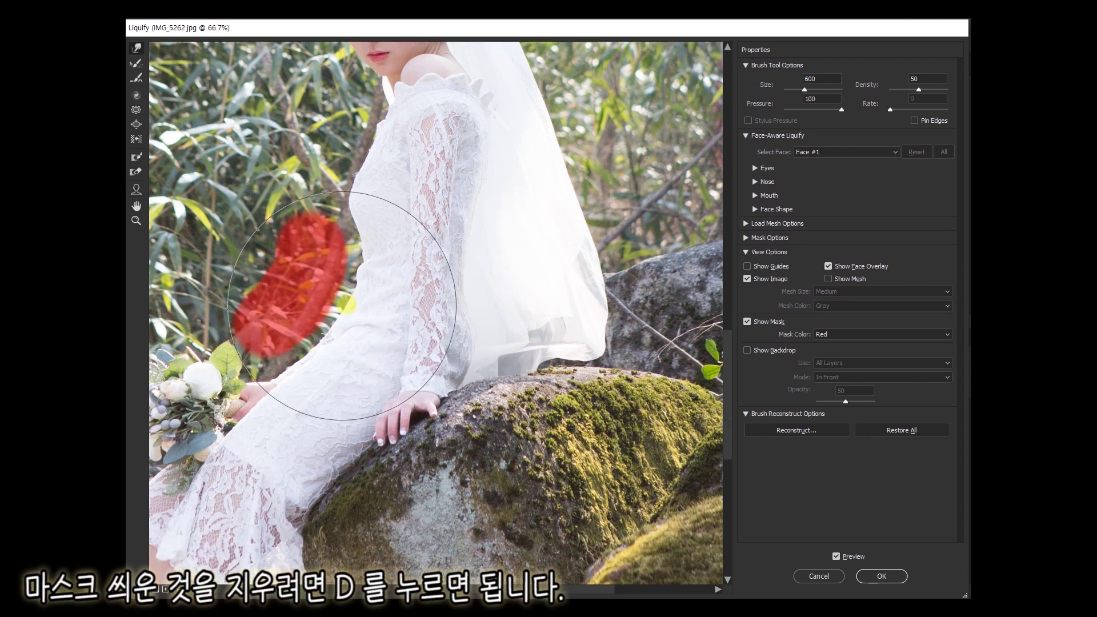
- Thaw the freeze mask off the foliage and zoom out to the whole photo
key("d")
left_click_drag(342, 306, 296, 297)
key("bracketright")
key("bracketright")
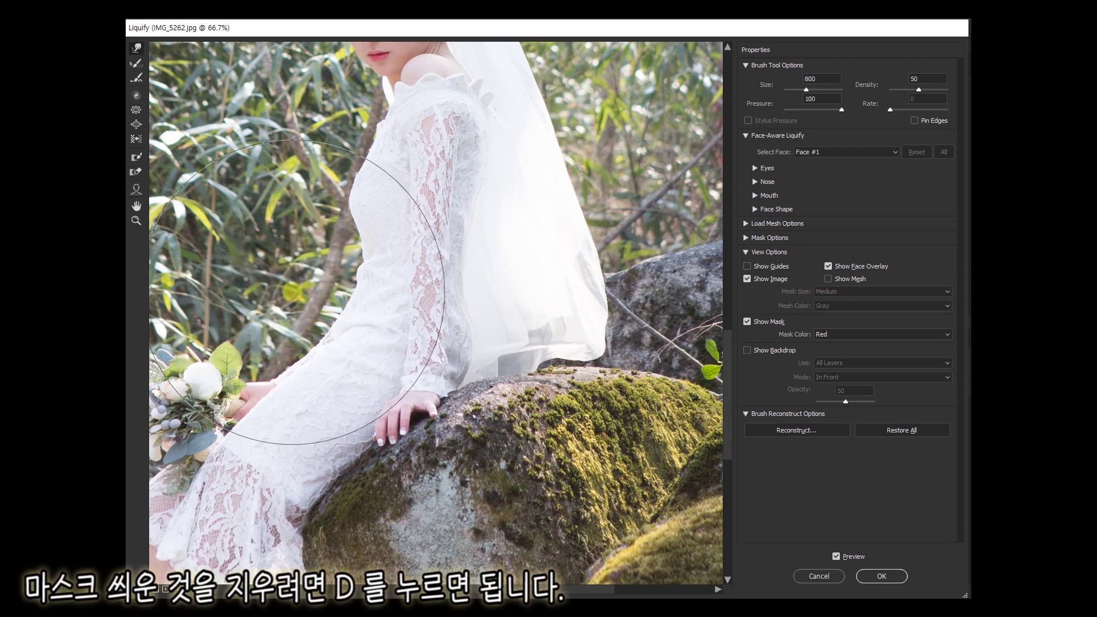
key("bracketleft")
key("bracketleft")
scroll(330, 344, "down", 1)
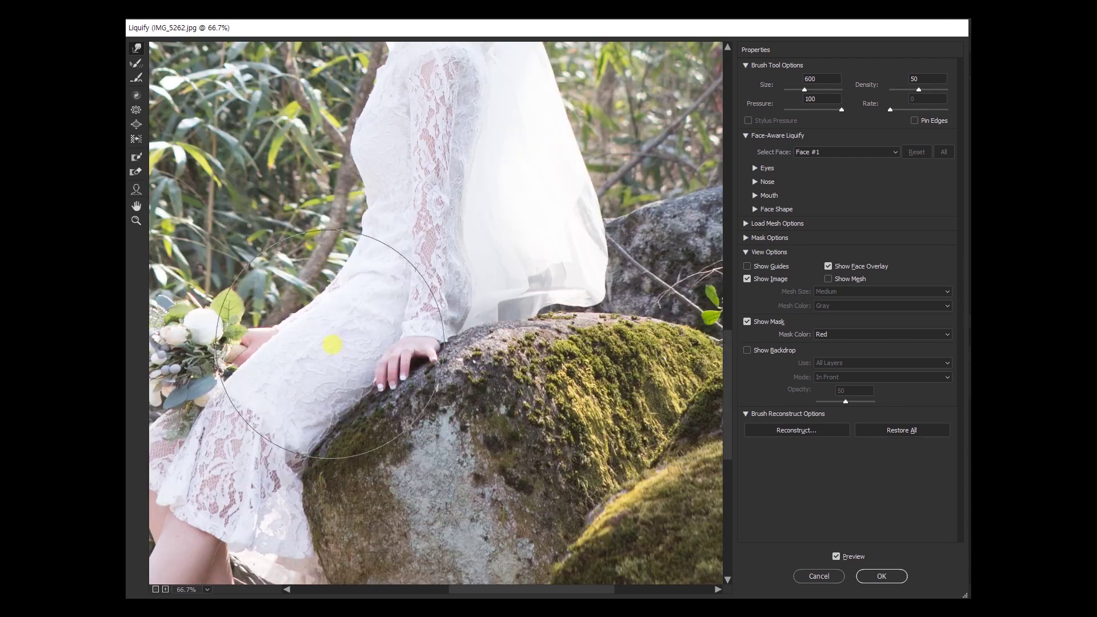
key("z")
left_click(282, 362, "alt")
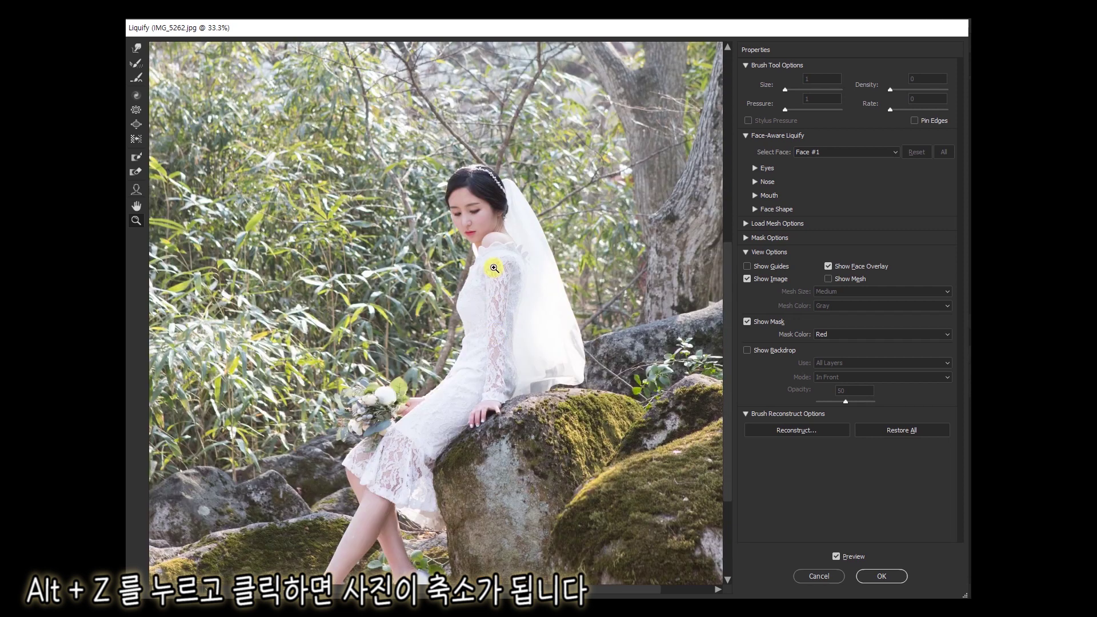
- Apply the Liquify edits and compare the photo with and without them in History
key("Return")
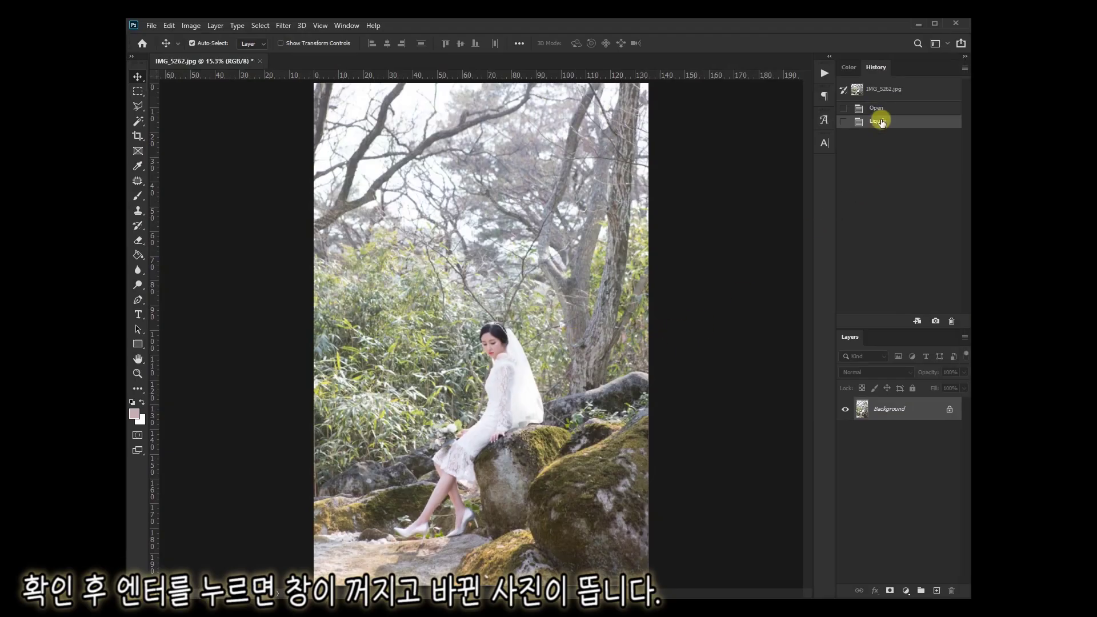
left_click(879, 108)
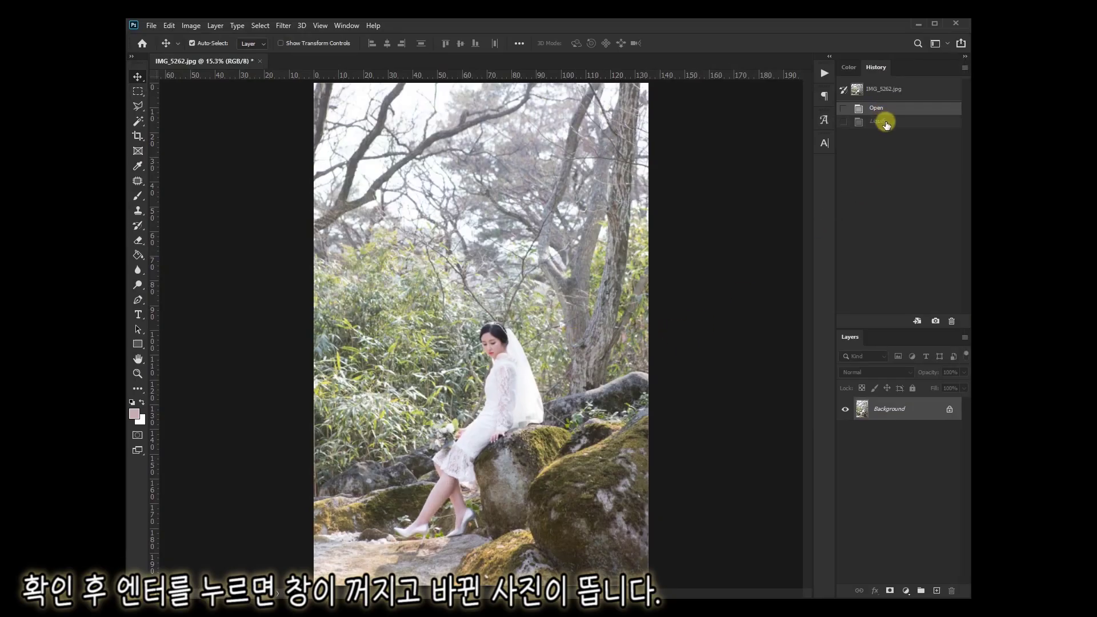
left_click(886, 123)
left_click(885, 109)
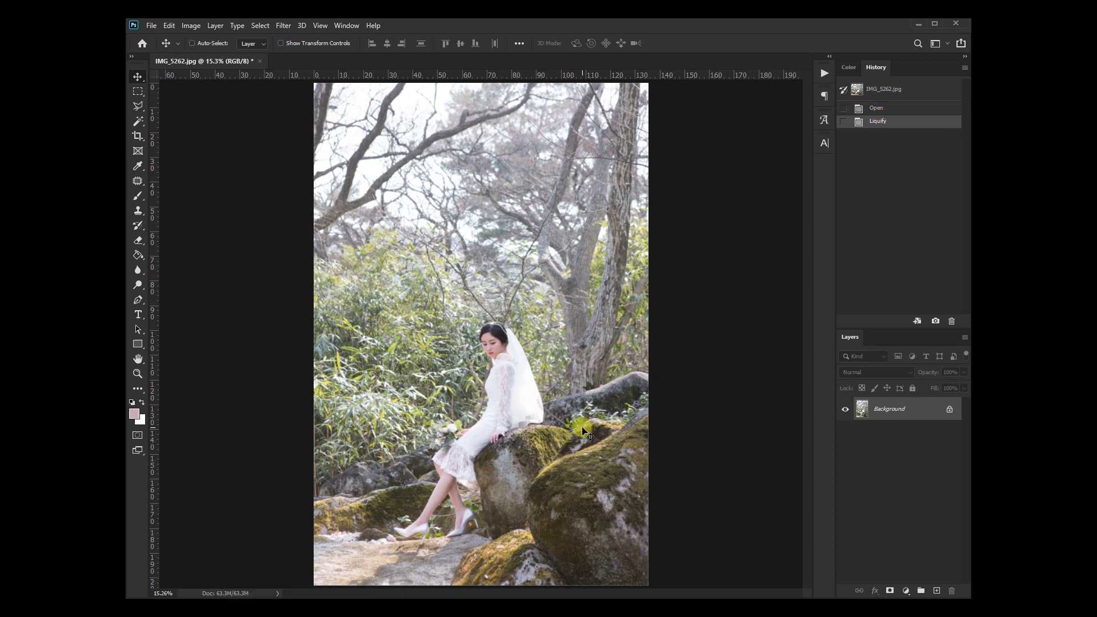
- Push in the back calf in a second Liquify pass, then undo and redo to compare
key("ctrl+shift+x")
scroll(389, 537, "up", 4)
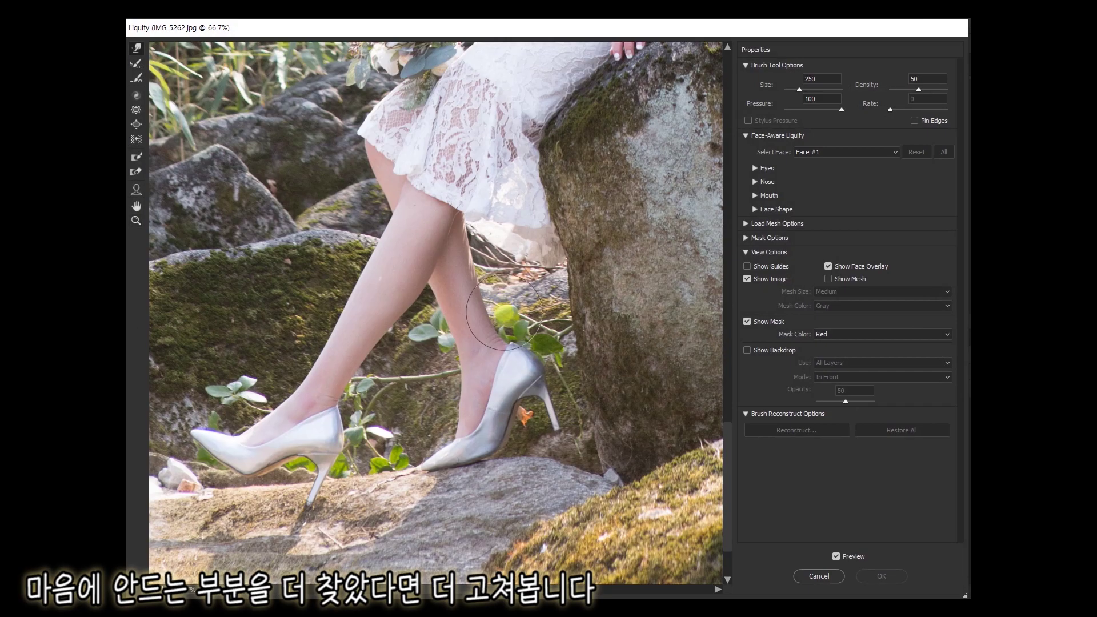
left_click_drag(495, 286, 483, 251)
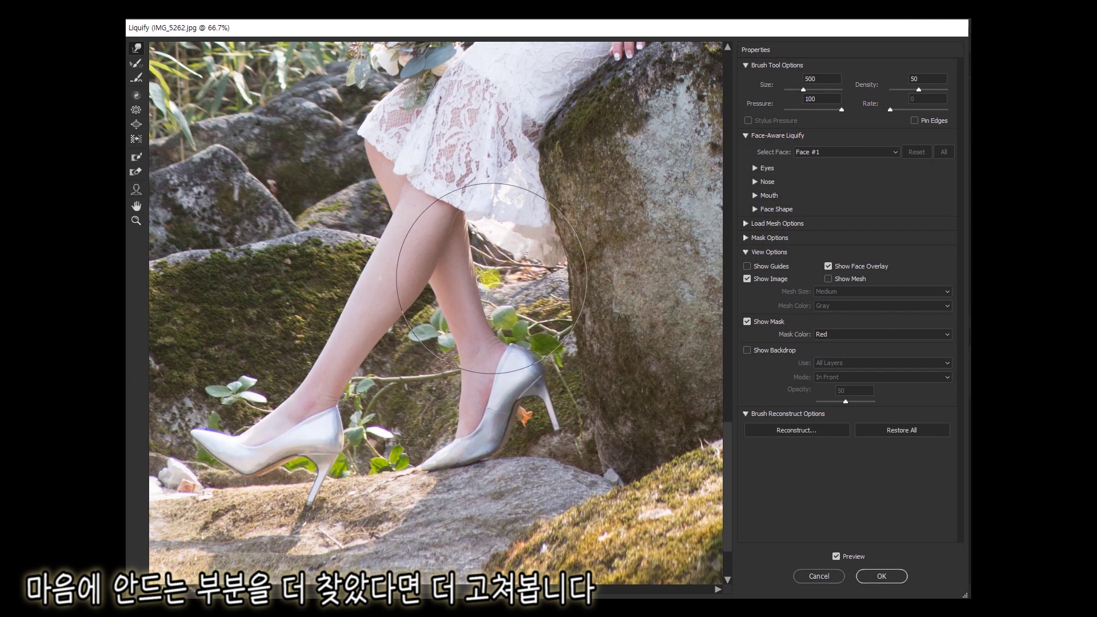
key("bracketright")
key("bracketright")
key("bracketright")
key("bracketright")
key("bracketright")
key("bracketright")
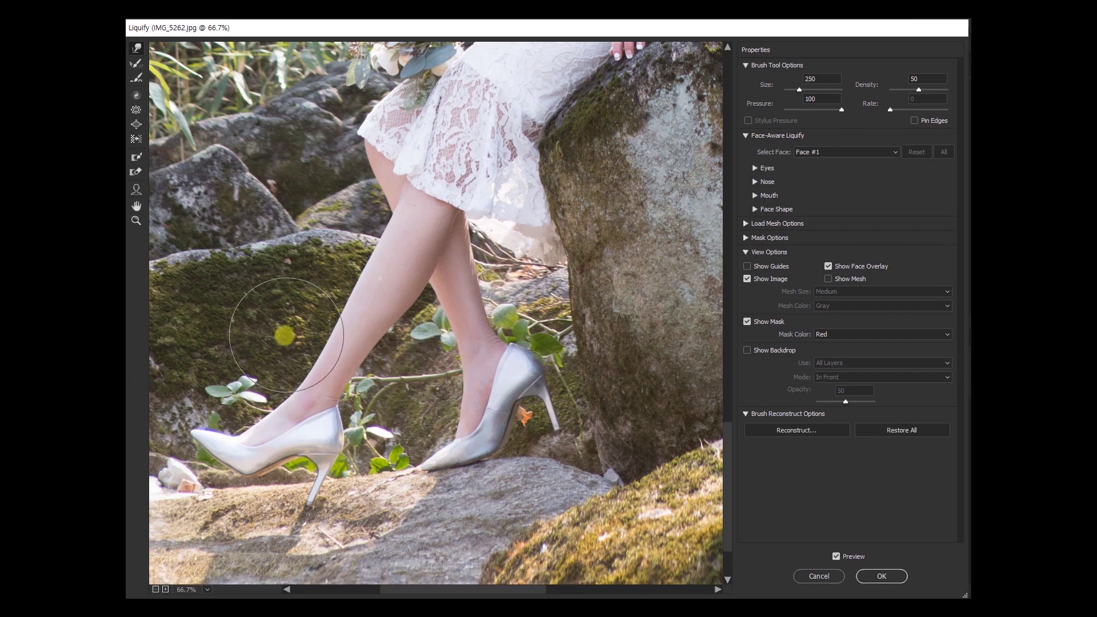
scroll(370, 284, "up", 2)
key("Return")
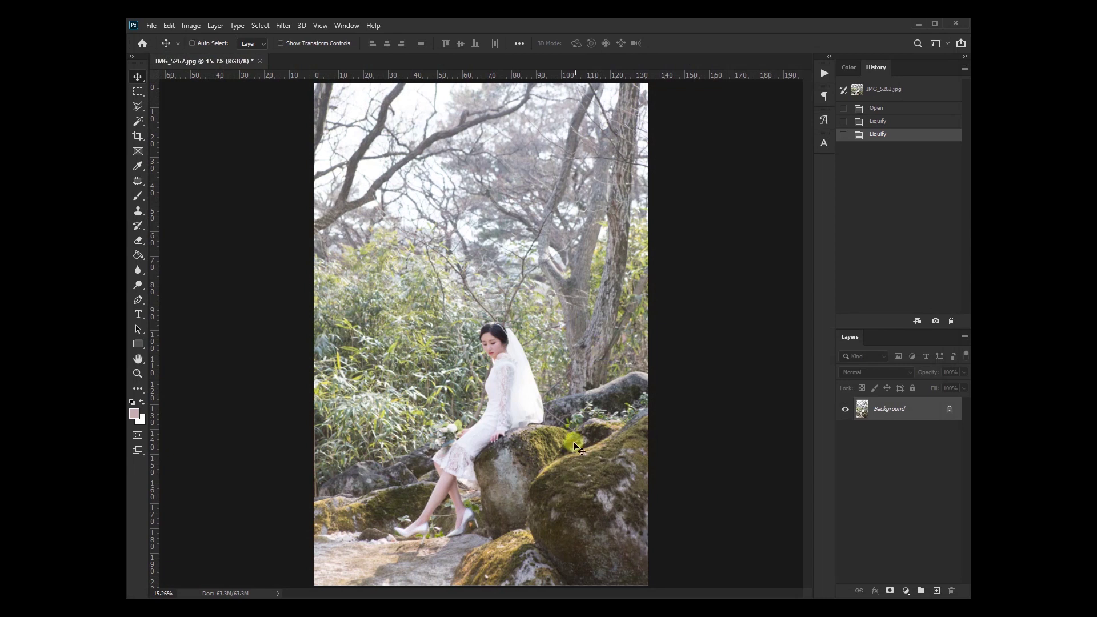
key("ctrl+z")
key("ctrl+z")
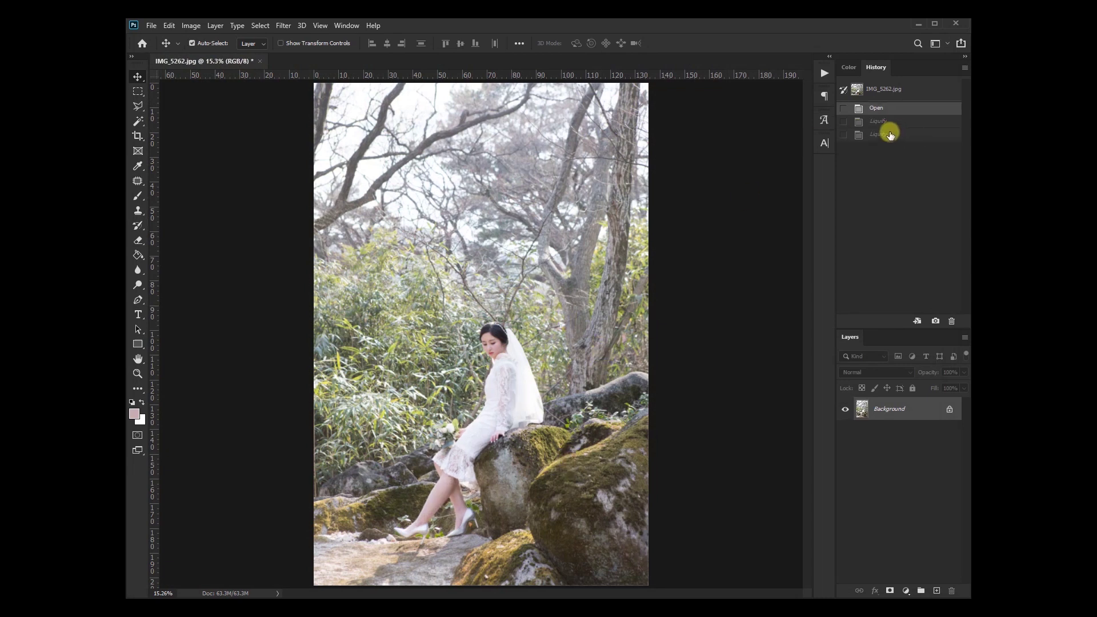
key("ctrl+shift+z")
key("ctrl+shift+z")
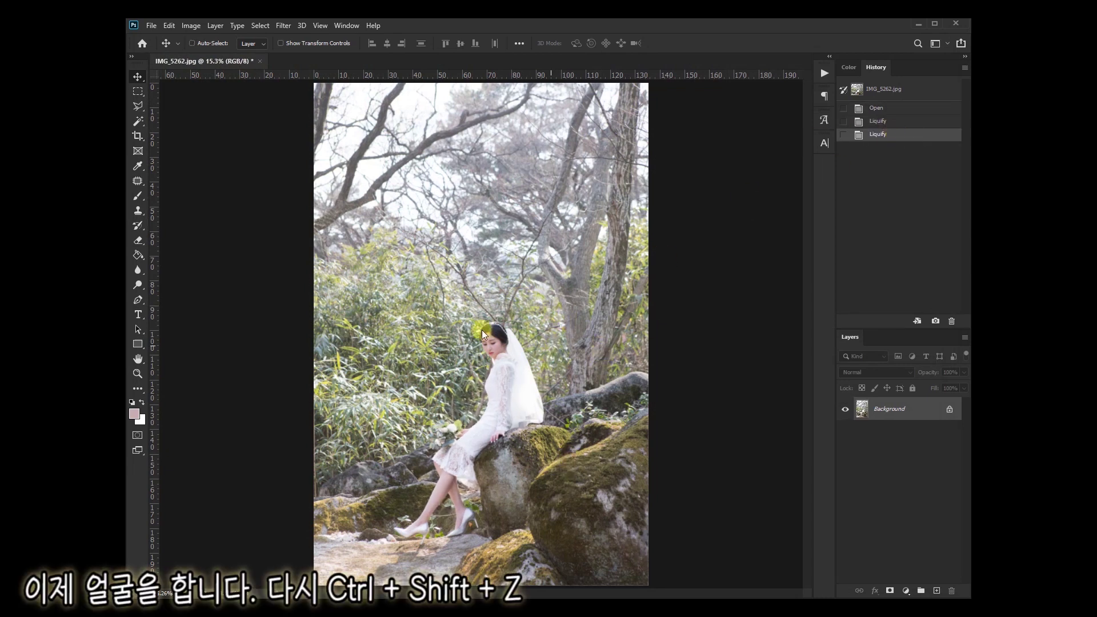
- Reopen Liquify and zoom the preview in close on the bride's face
key("ctrl+shift+x")
key("z")
left_click_drag(423, 286, 484, 329)
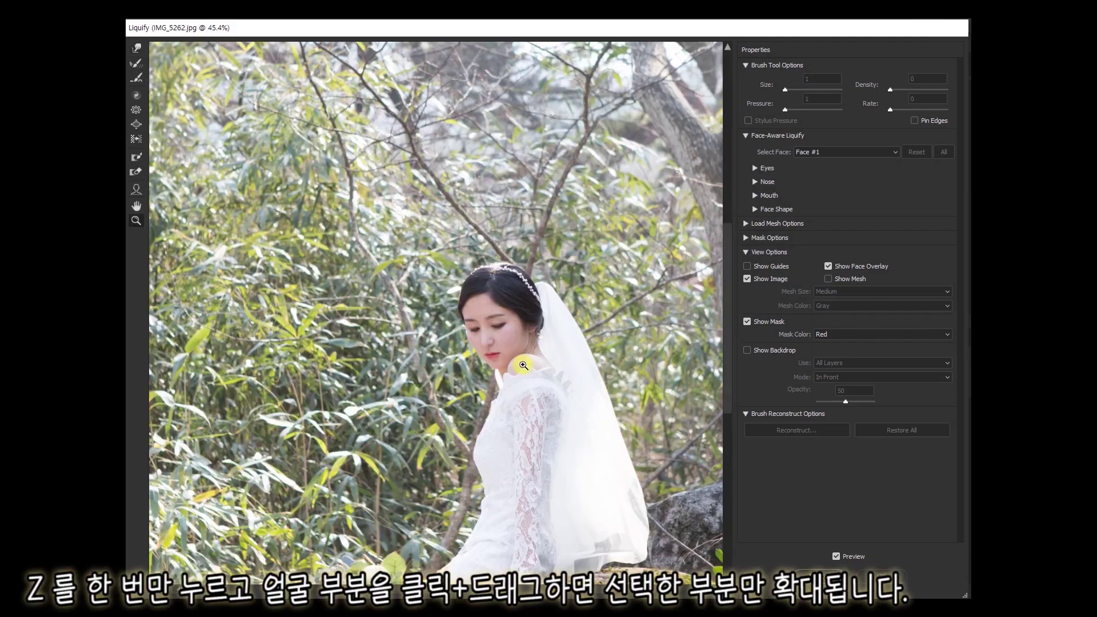
left_click(429, 327)
left_click(355, 281)
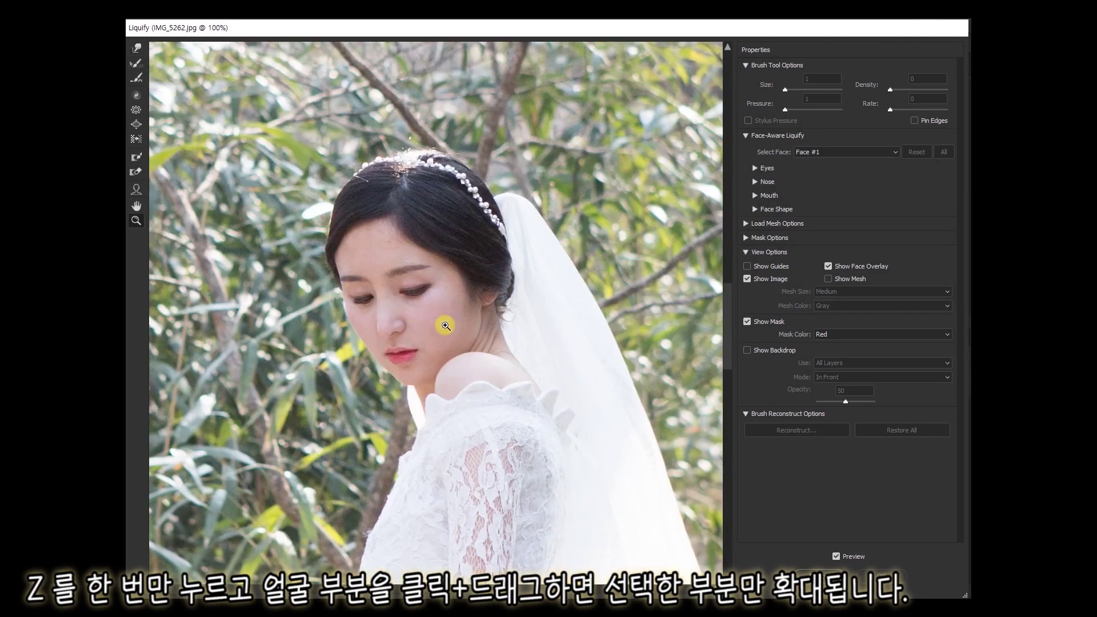
left_click(445, 326)
key("w")
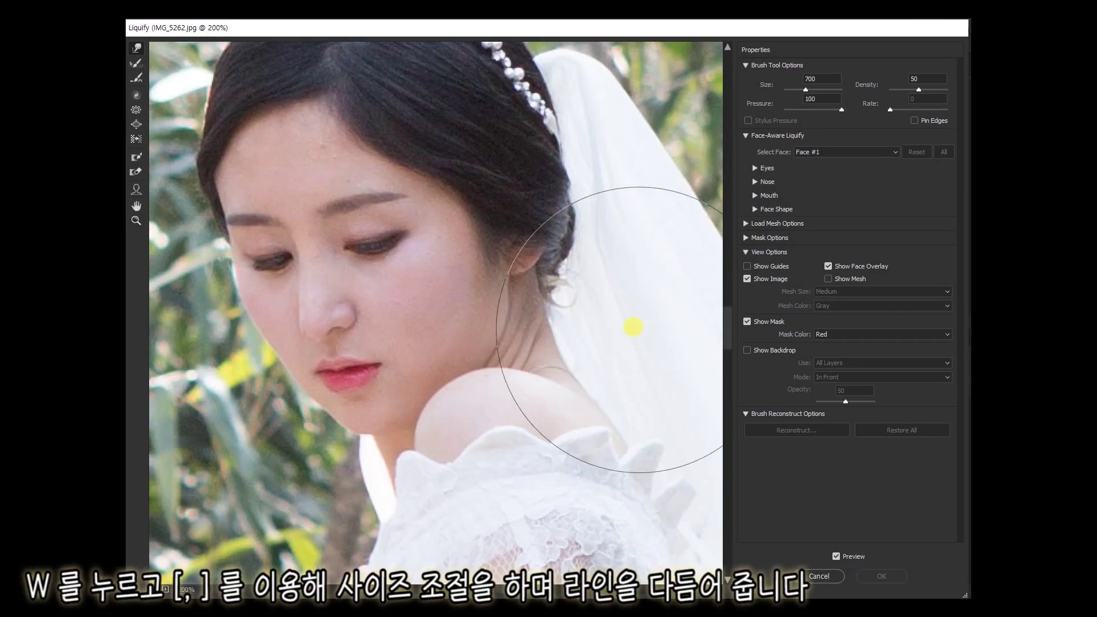
- Warp the hairline, jaw and neck with resized brushes and apply the pass
scroll(594, 319, "up", 1)
key("bracketleft")
key("bracketleft")
key("bracketleft")
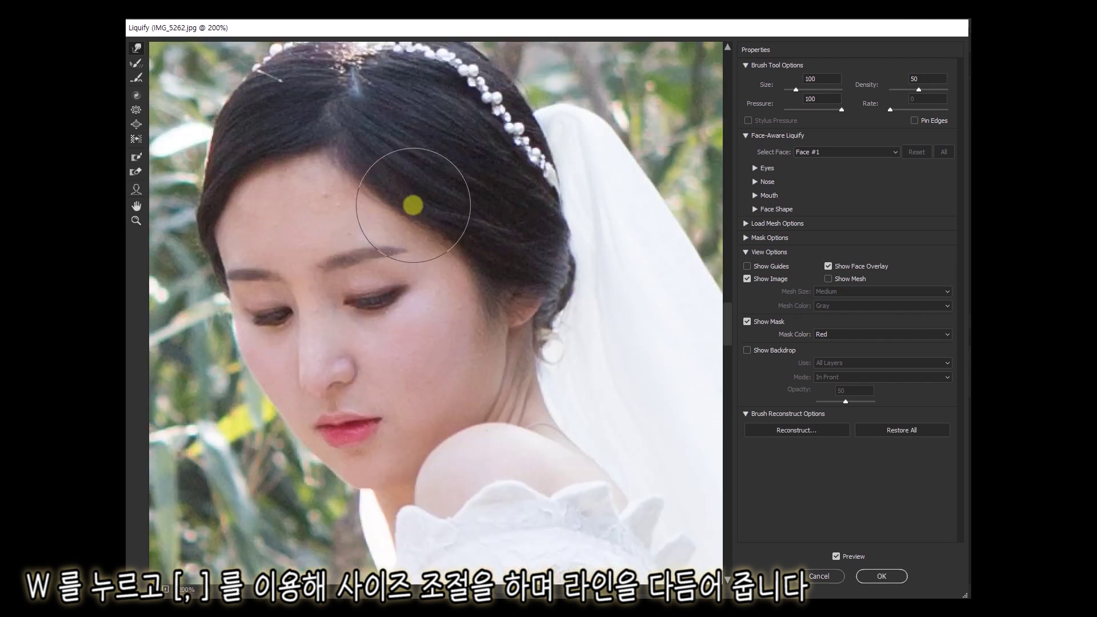
scroll(288, 208, "up", 1)
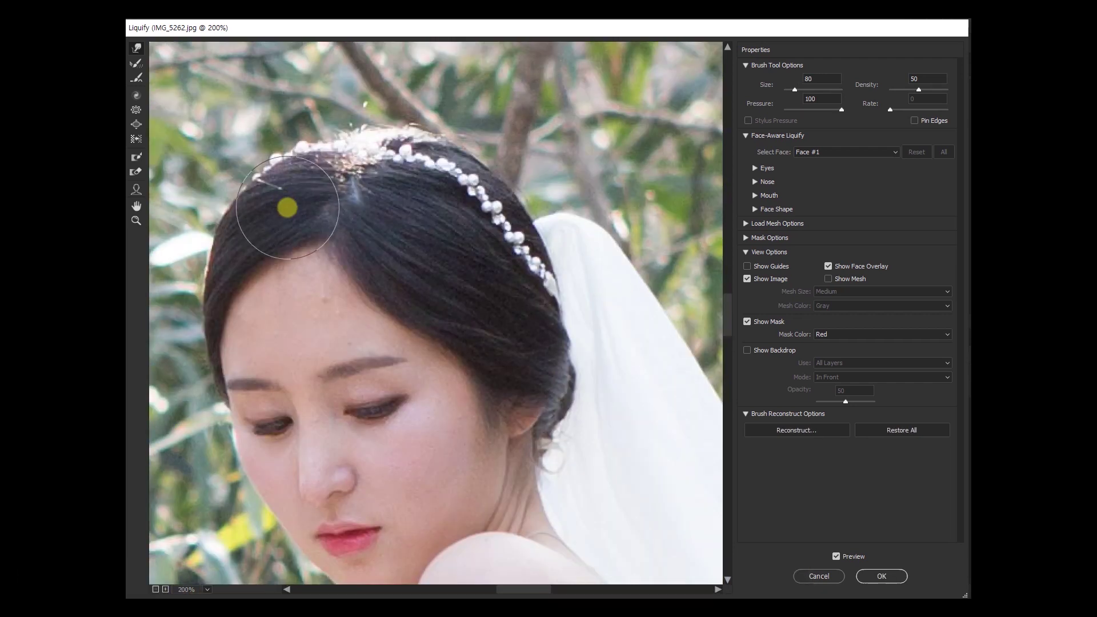
key("bracketright")
key("bracketright")
key("bracketright")
scroll(400, 200, "down", 1)
scroll(423, 219, "down", 2)
key("bracketleft")
key("bracketleft")
key("bracketleft")
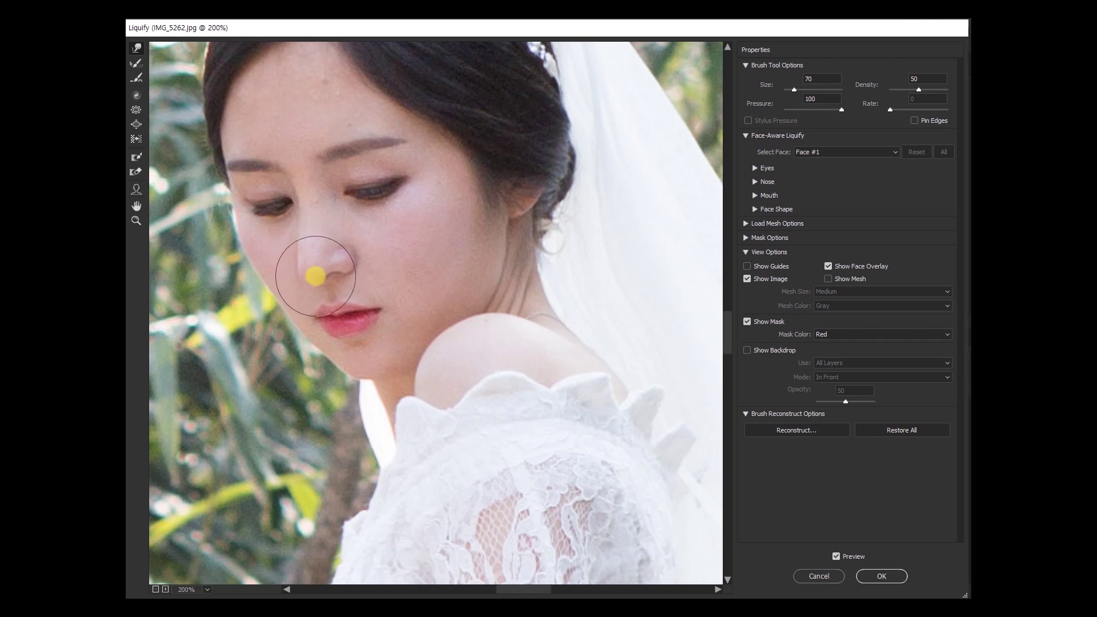
key("bracketright")
key("bracketright")
key("bracketright")
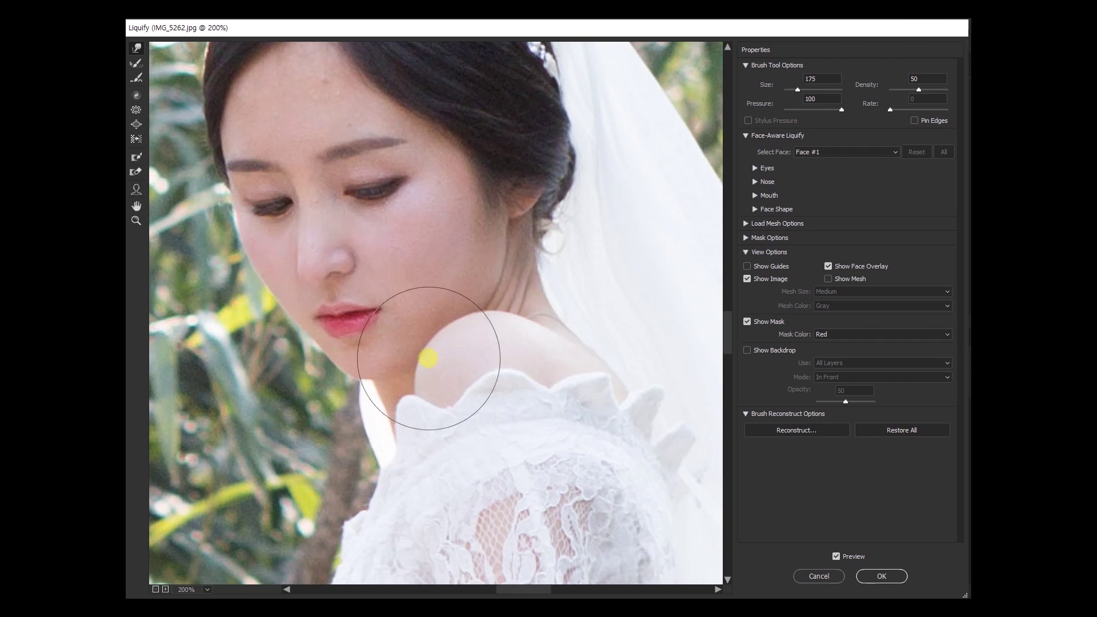
key("bracketright")
key("bracketright")
key("bracketright")
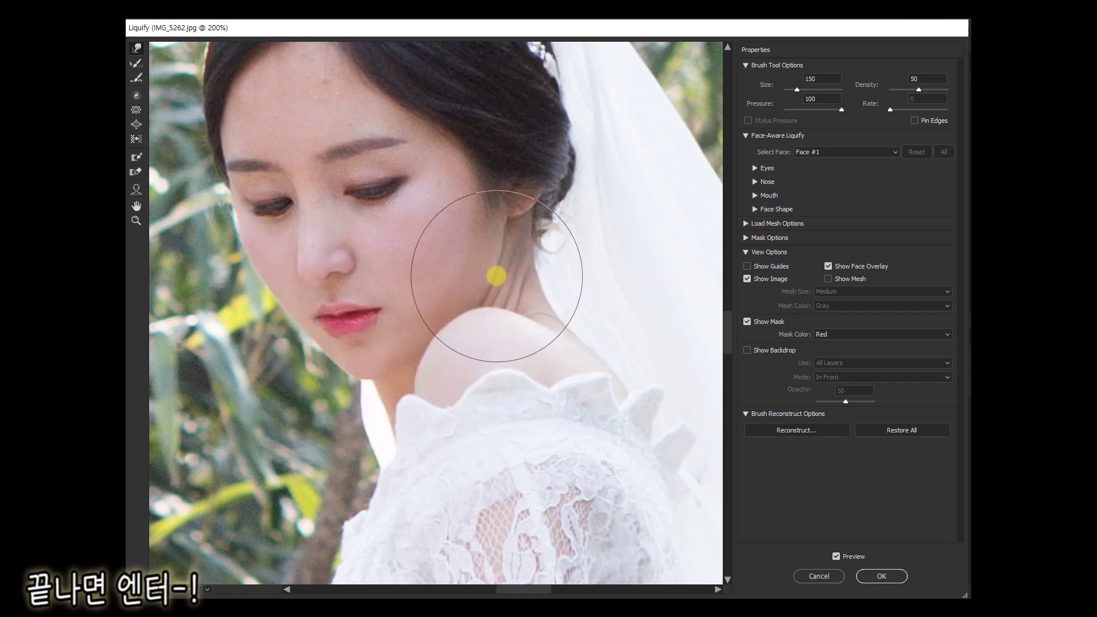
key("Return")
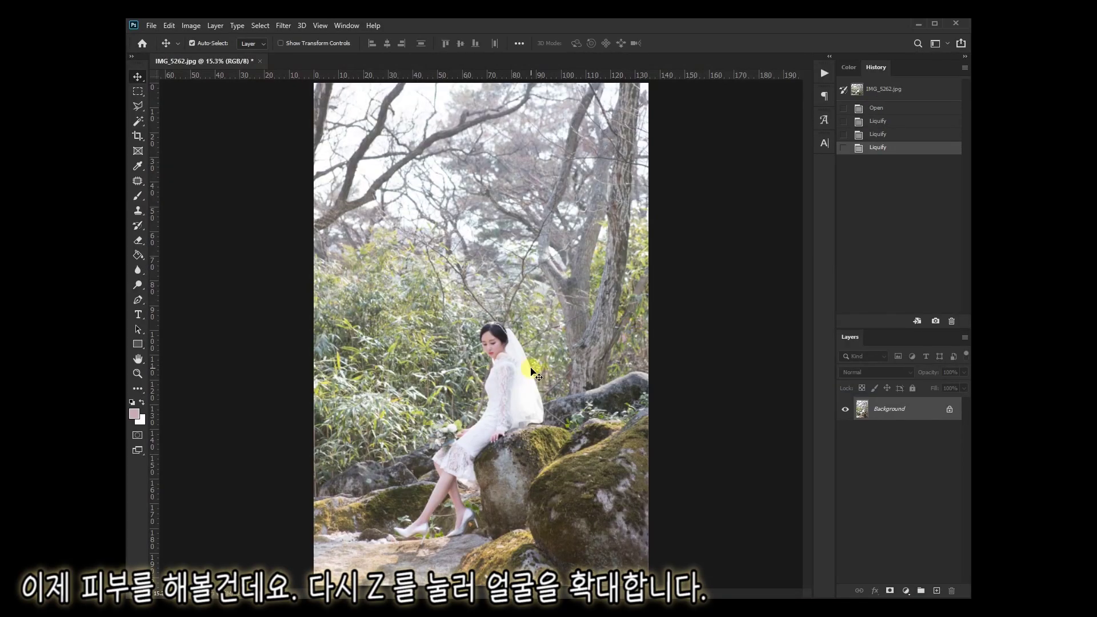
scroll(485, 341, "up", 3)
scroll(517, 341, "up", 4)
- Patch three forehead blemishes with nearby clean skin using the Patch Tool
scroll(558, 389, "up", 2)
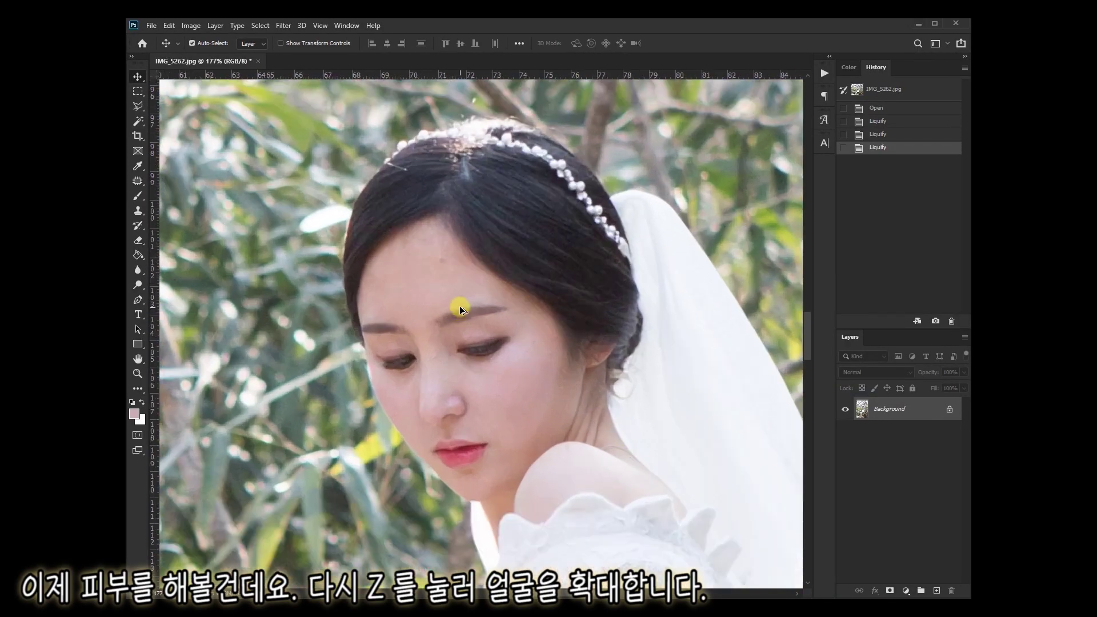
scroll(458, 306, "up", 2)
scroll(469, 290, "down", 1)
key("j")
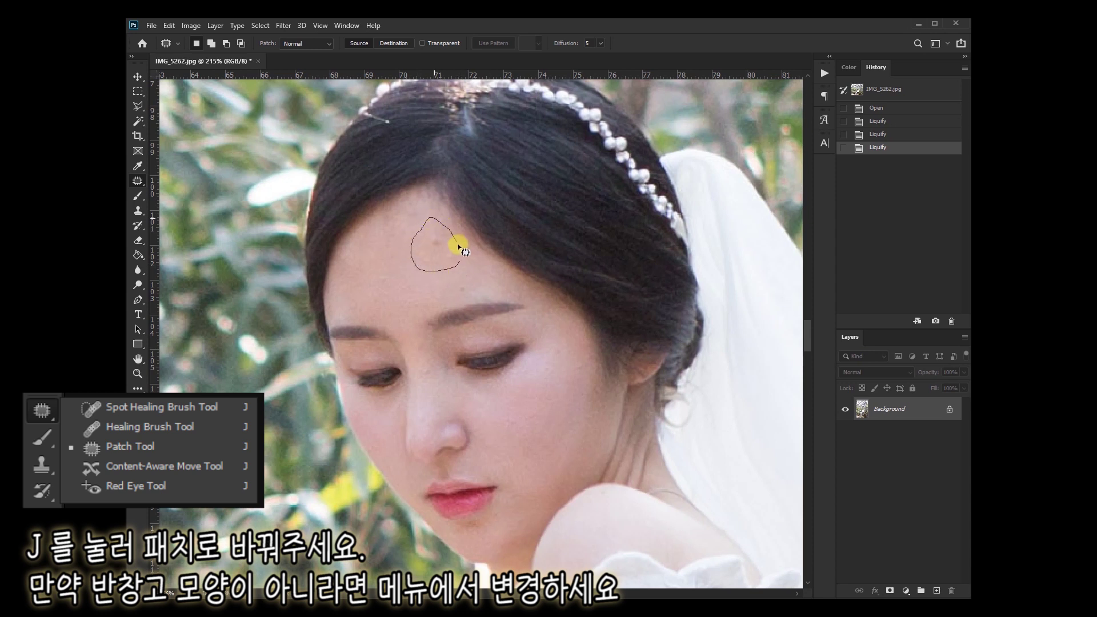
mouse_move(458, 247)
left_mouse_down()
mouse_move(434, 268)
mouse_move(489, 281)
mouse_move(411, 281)
mouse_move(425, 274)
left_mouse_up()
key("ctrl+d")
mouse_move(417, 235)
left_mouse_down()
mouse_move(393, 282)
mouse_move(444, 267)
left_mouse_up()
key("ctrl+d")
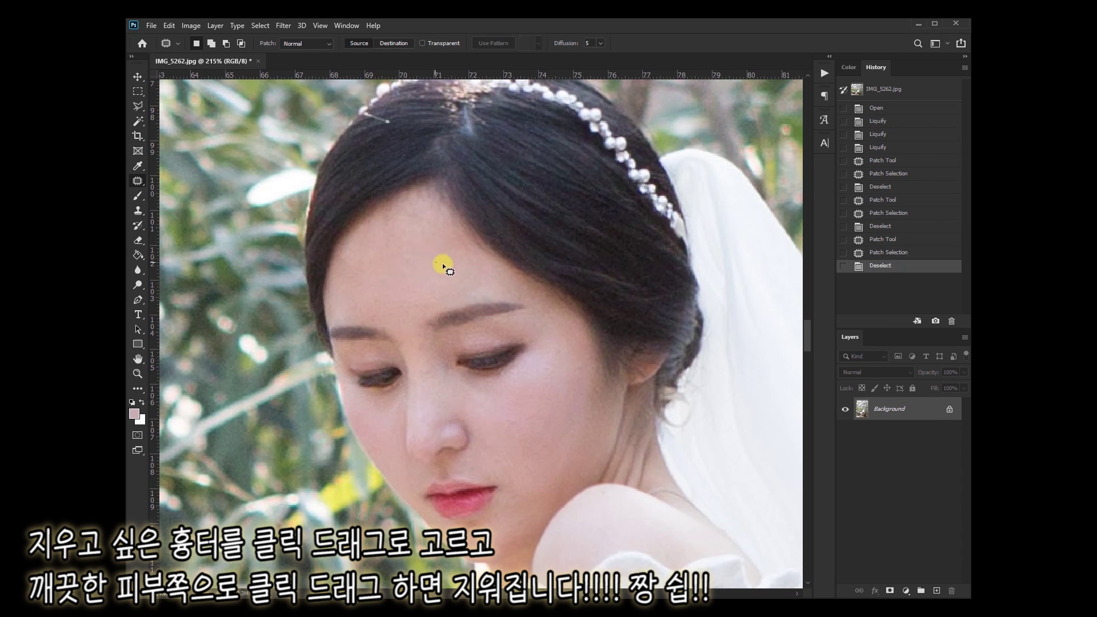
mouse_move(422, 211)
left_mouse_down()
mouse_move(406, 252)
mouse_move(425, 305)
mouse_move(403, 255)
mouse_move(404, 310)
mouse_move(429, 297)
mouse_move(429, 278)
mouse_move(433, 346)
mouse_move(419, 270)
left_mouse_up()
key("ctrl+d")
key("ctrl+d")
- Patch a cheek blemish and start outlining a spot near the chin
scroll(519, 388, "down", 2)
scroll(549, 319, "down", 2)
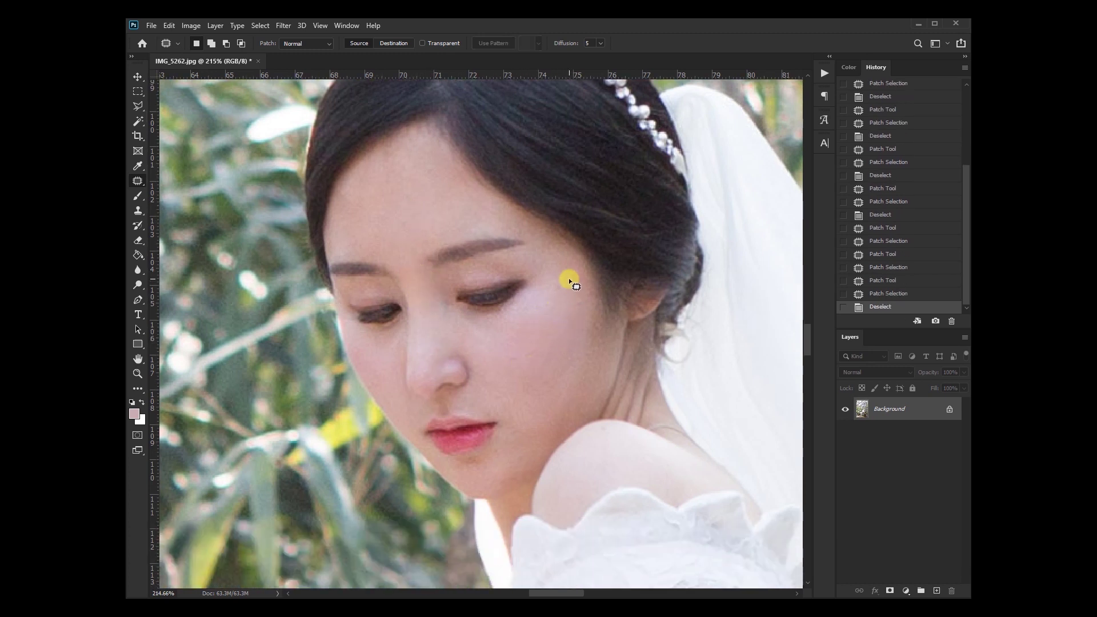
left_click_drag(562, 293, 571, 297)
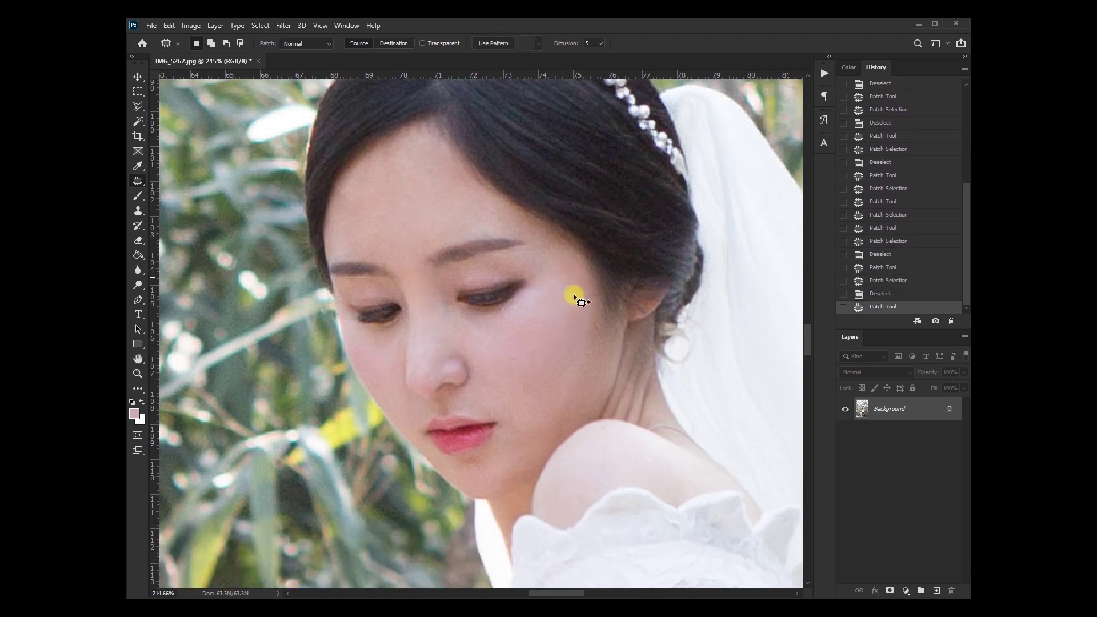
key("ctrl+d")
left_click_drag(511, 443, 504, 454)
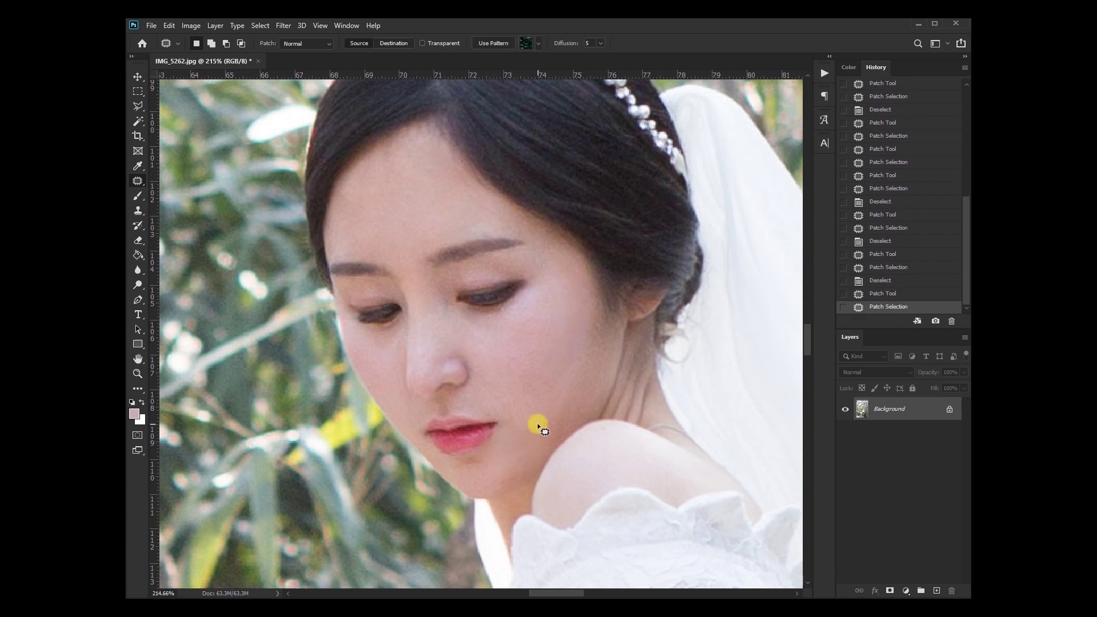
- Sample light cheek skin and paint faint 5% brush strokes over the nose and cheek
key("b")
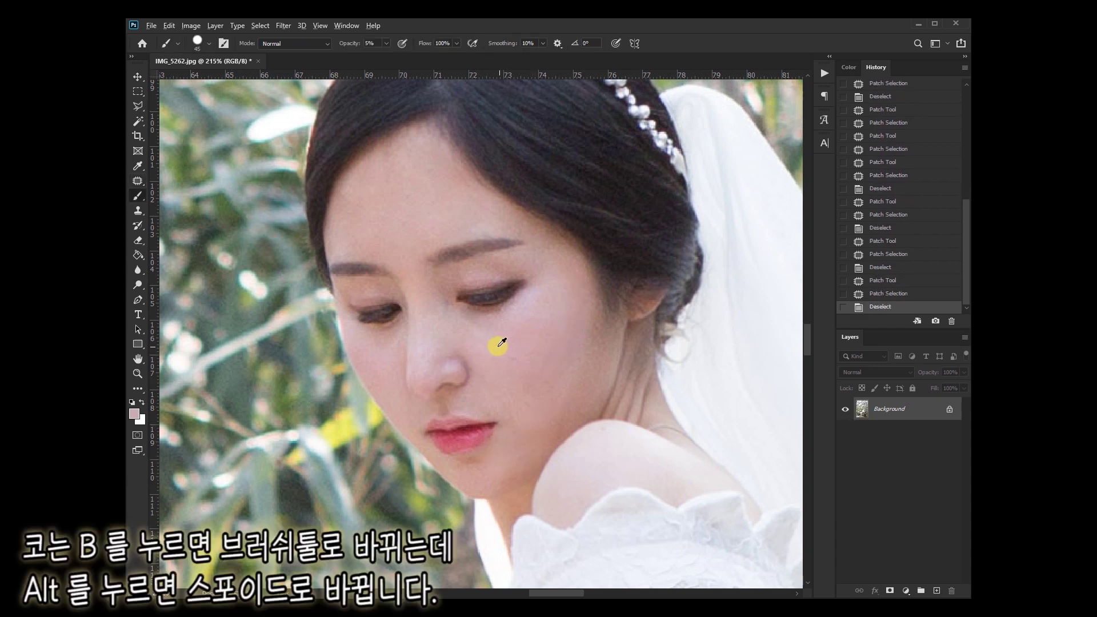
left_click(491, 345, "alt")
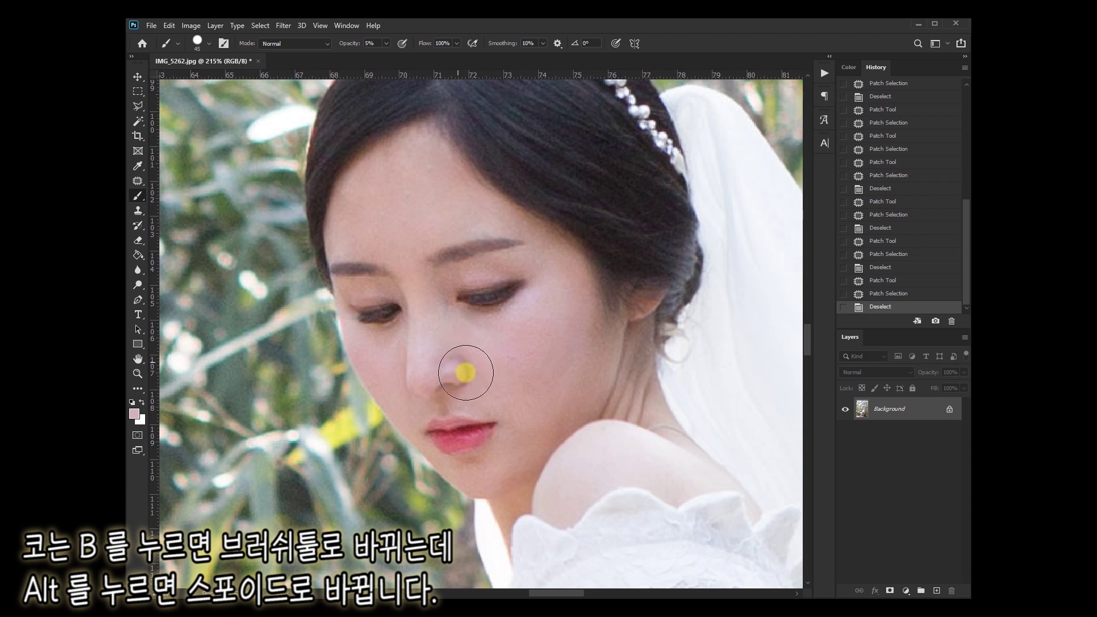
left_click_drag(466, 373, 468, 360)
mouse_move(469, 361)
left_mouse_down()
mouse_move(450, 341)
mouse_move(477, 390)
left_mouse_up()
left_click(444, 398)
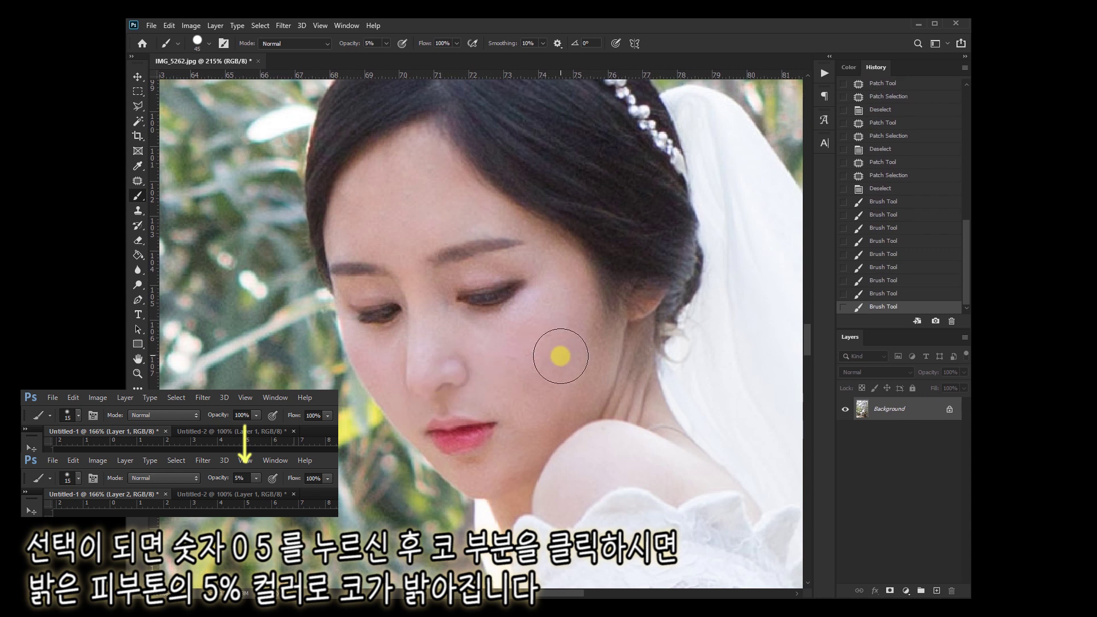
left_click_drag(523, 430, 588, 307)
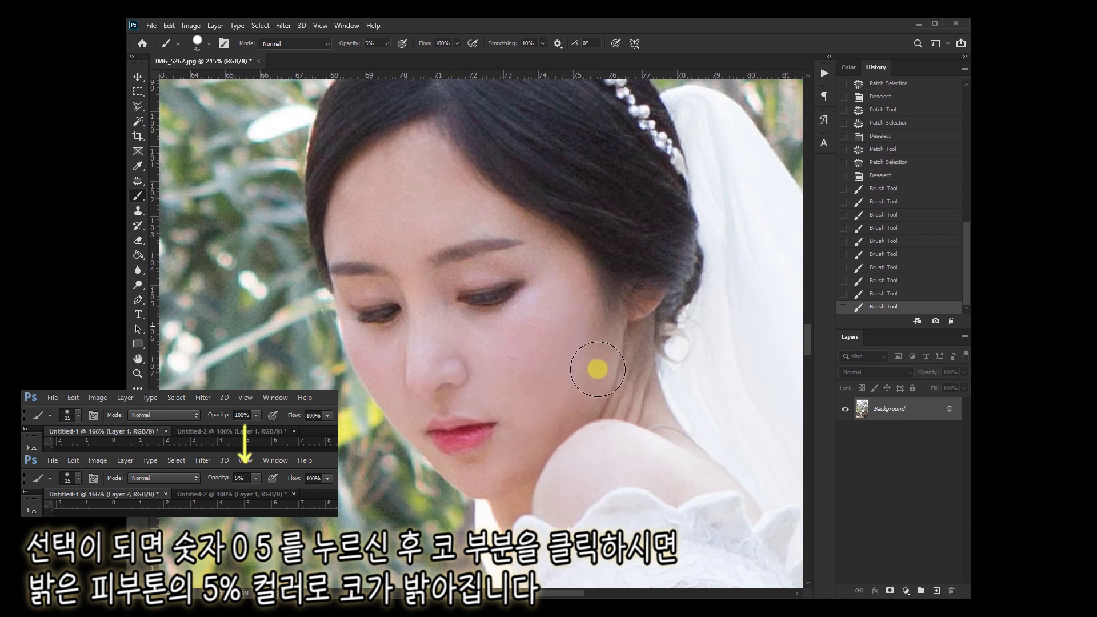
left_click_drag(597, 369, 595, 362)
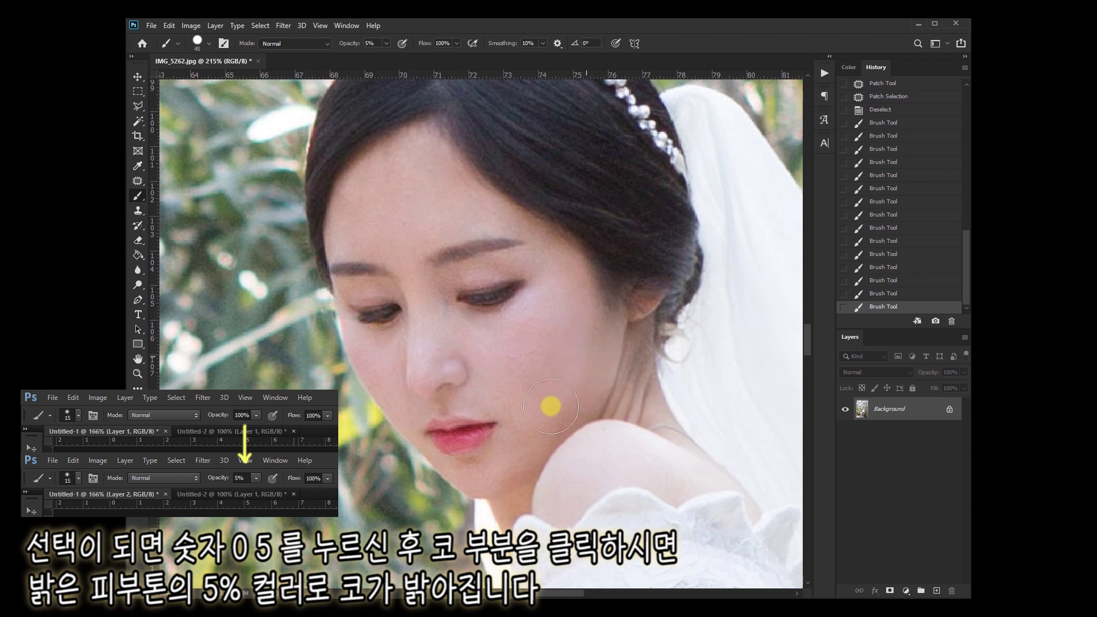
scroll(734, 397, "up", 2)
- Patch out the neck wrinkles with smooth nearby skin and clear the selection
key("j")
left_click_drag(588, 332, 563, 408)
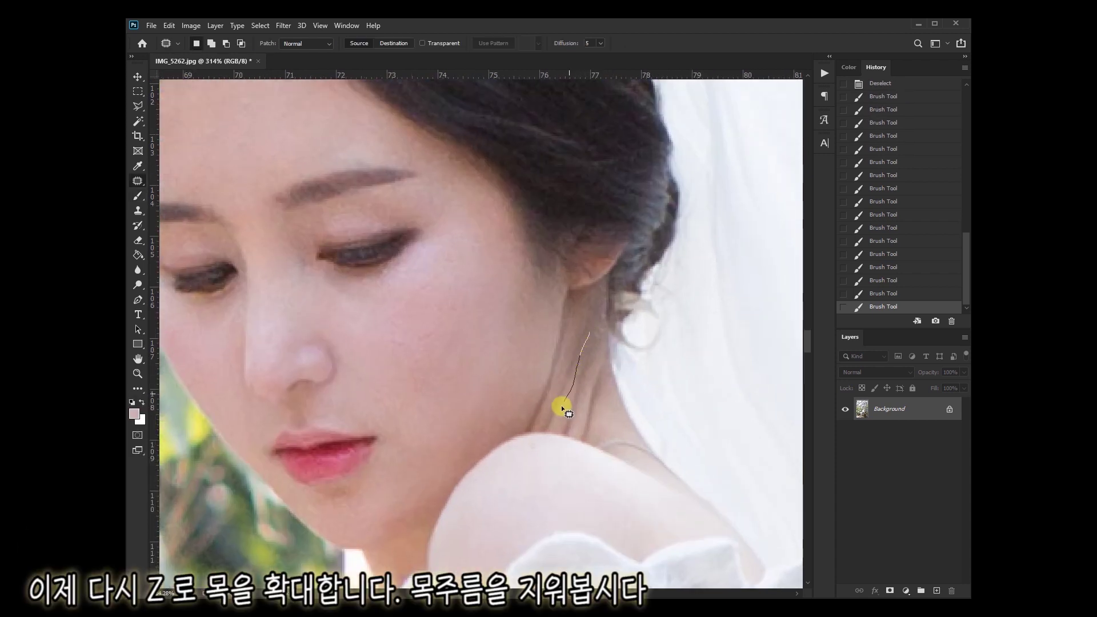
left_click_drag(585, 350, 597, 353)
key("ctrl+d")
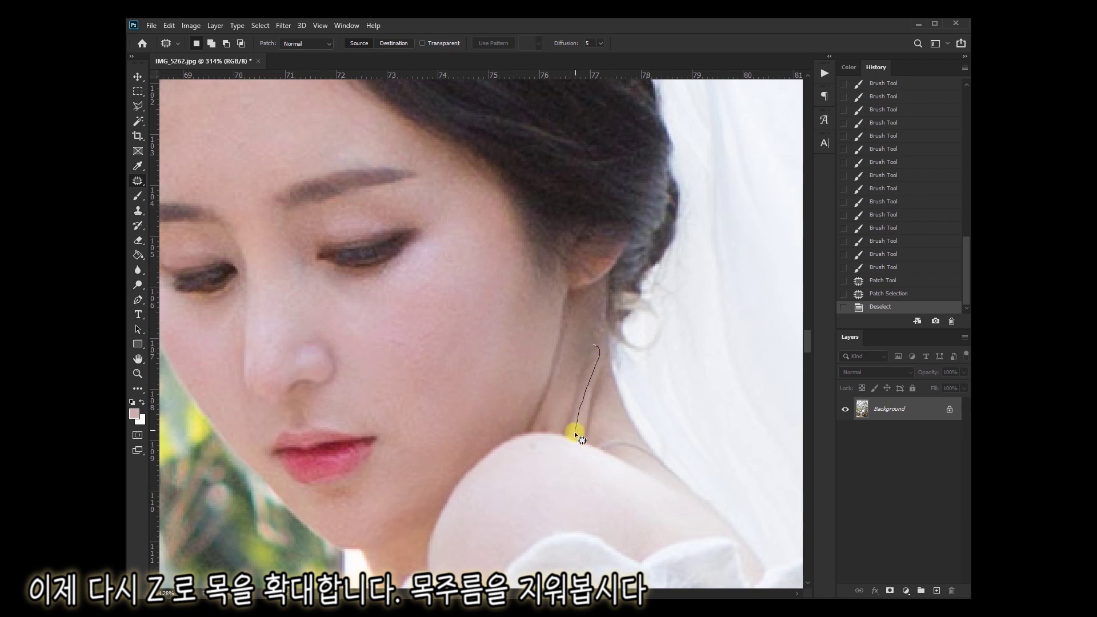
left_click_drag(576, 434, 577, 438)
left_click_drag(582, 388, 534, 379)
key("ctrl+d")
left_click_drag(596, 343, 579, 451)
left_click_drag(583, 372, 503, 377)
key("ctrl+d")
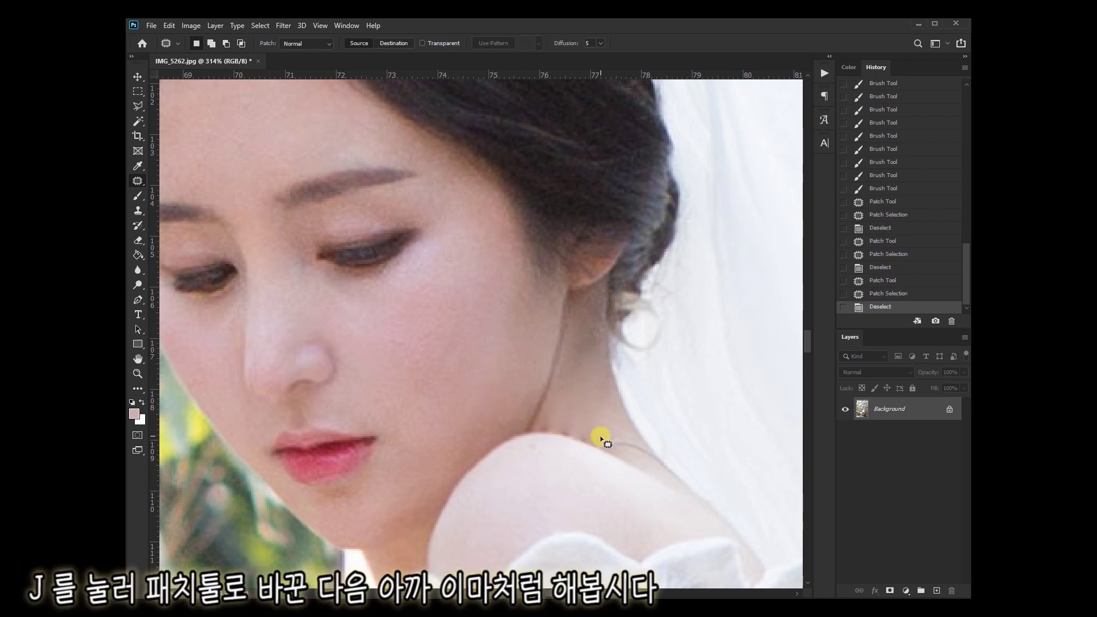
left_click_drag(542, 432, 545, 435)
key("ctrl+d")
mouse_move(557, 433)
left_mouse_down()
mouse_move(598, 432)
mouse_move(579, 445)
mouse_move(589, 446)
mouse_move(604, 431)
mouse_move(594, 393)
left_mouse_up()
key("ctrl+d")
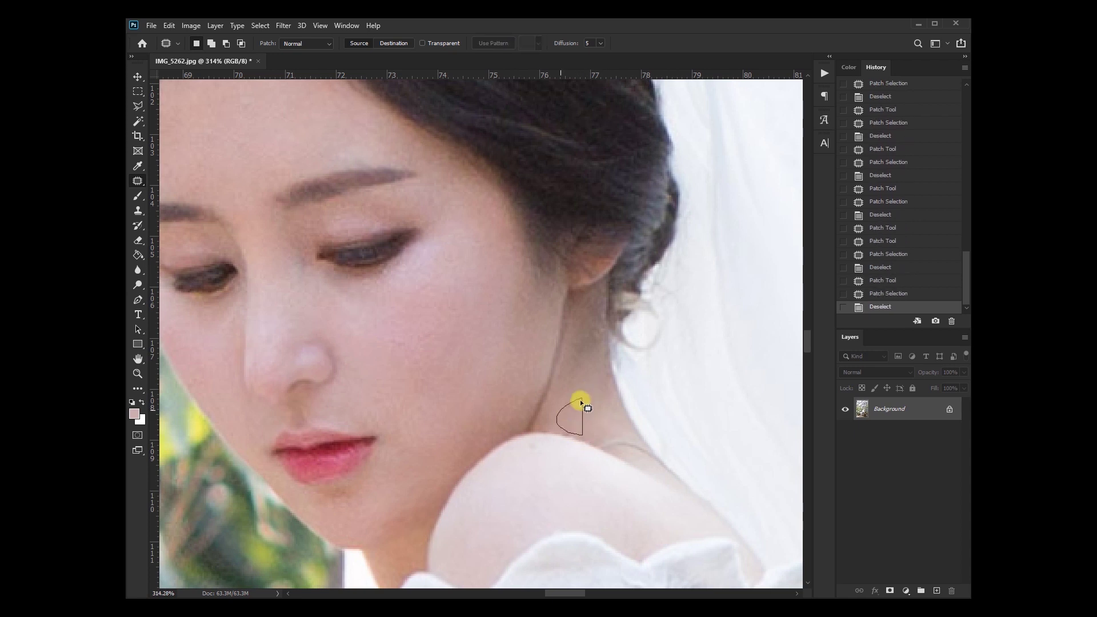
key("ctrl+d")
scroll(594, 393, "down", 5)
- Dodge the forehead, cheek and chin midtones at 50% exposure
key("o")
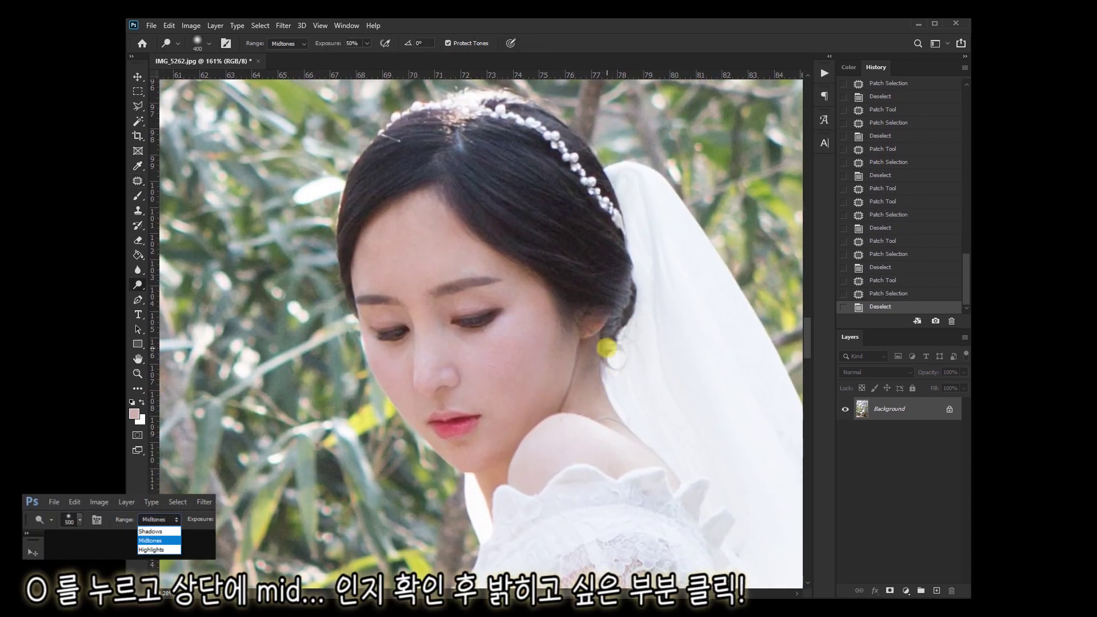
left_click(590, 350)
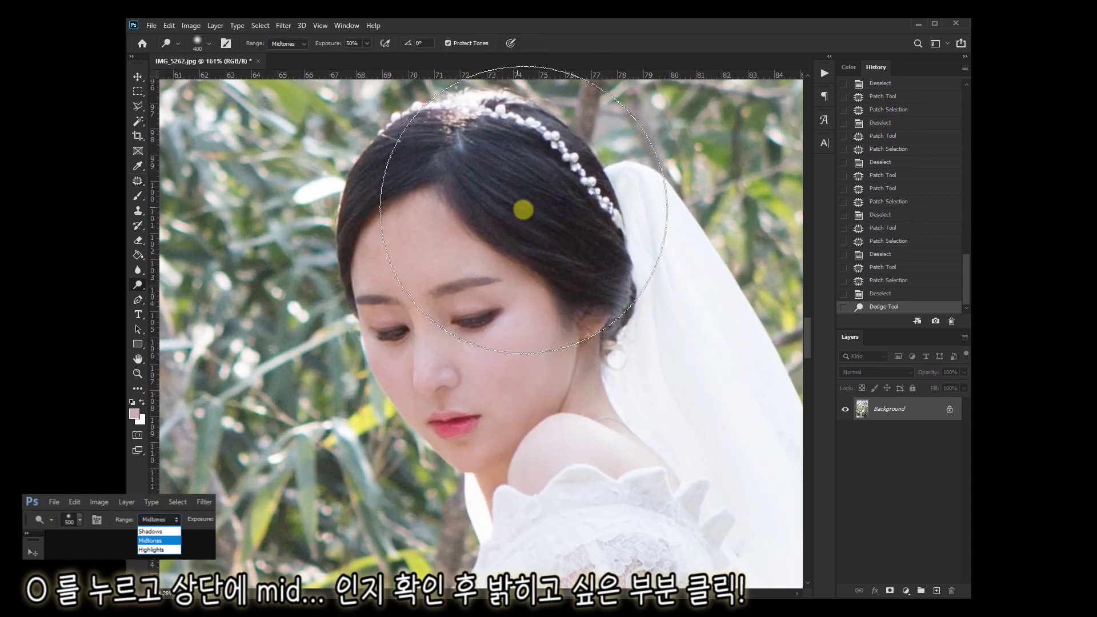
left_click(522, 208)
left_click(429, 428)
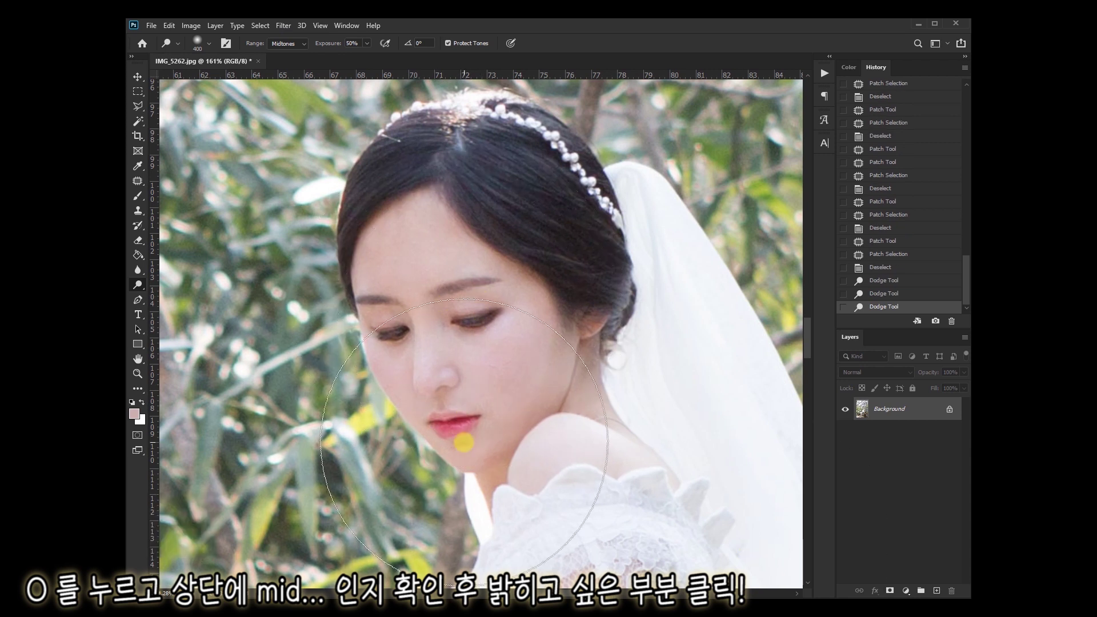
key("r")
scroll(482, 348, "up", 2)
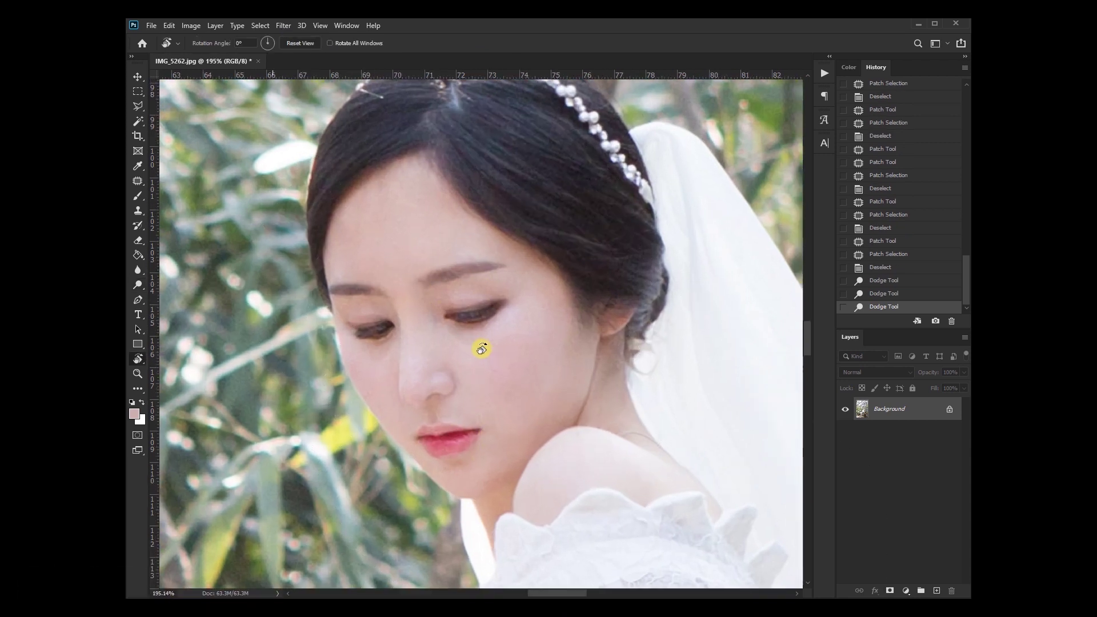
- Blur the cheeks, nose and brow with a smaller brush, then zoom out to the whole photo
left_click(138, 266)
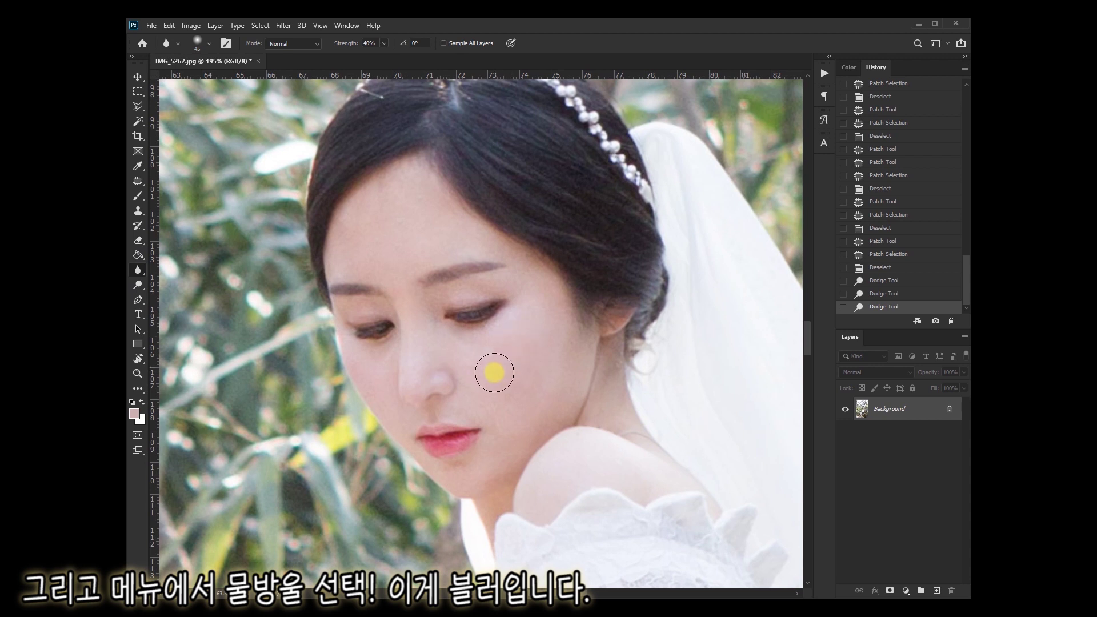
mouse_move(494, 373)
left_mouse_down()
mouse_move(470, 391)
mouse_move(545, 392)
left_mouse_up()
key("bracketleft")
mouse_move(541, 291)
left_mouse_down()
mouse_move(436, 350)
mouse_move(421, 347)
mouse_move(421, 314)
mouse_move(367, 266)
left_mouse_up()
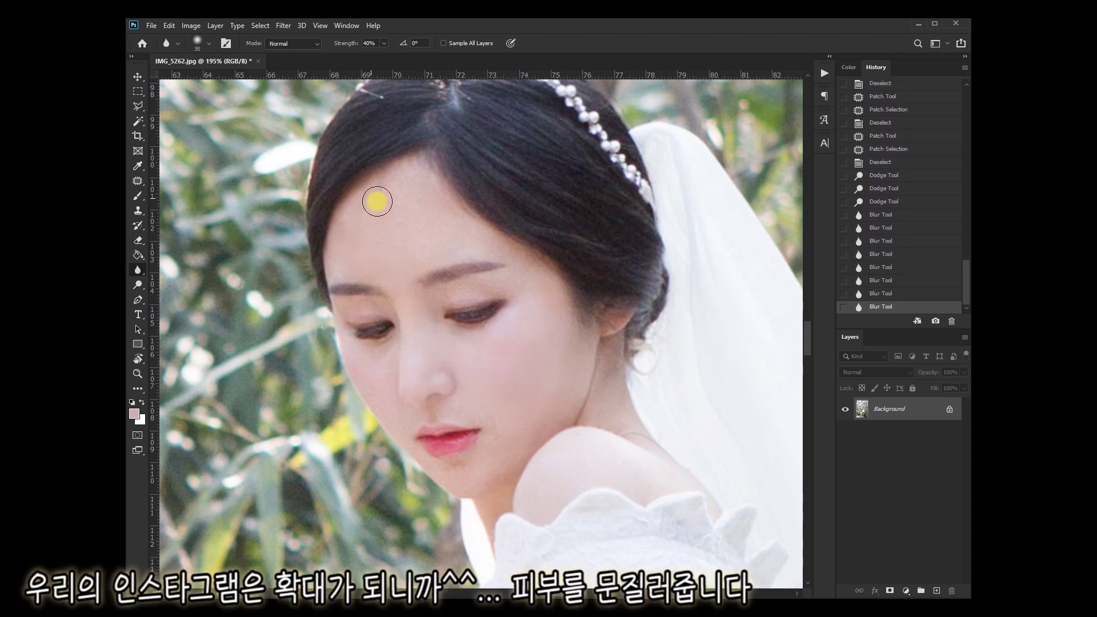
left_click_drag(474, 241, 526, 271)
left_click_drag(526, 271, 516, 368)
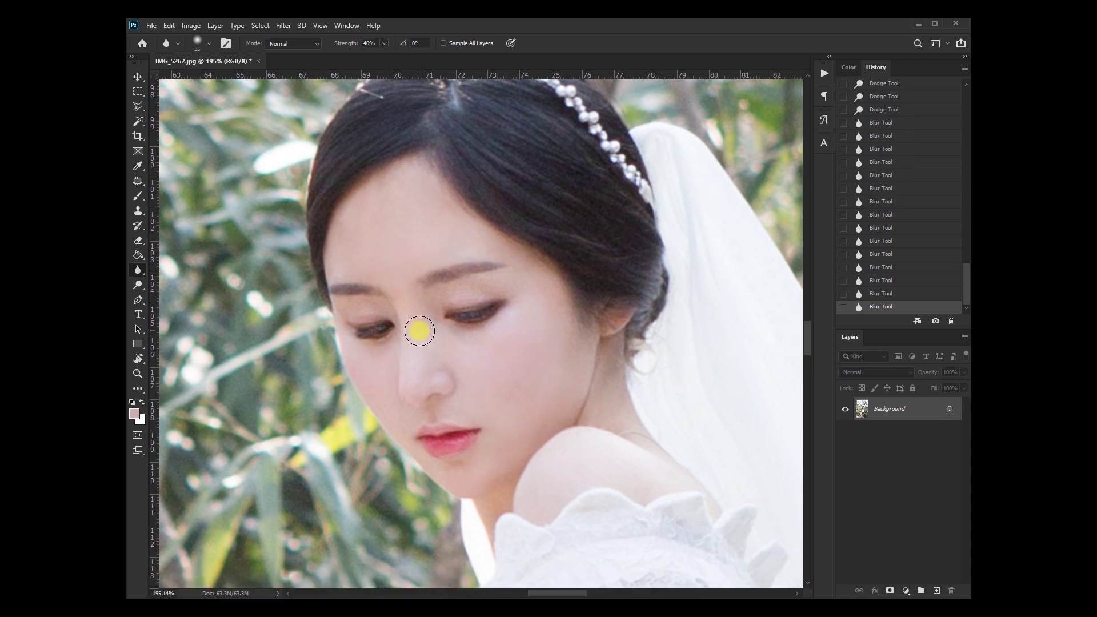
scroll(542, 375, "down", 2)
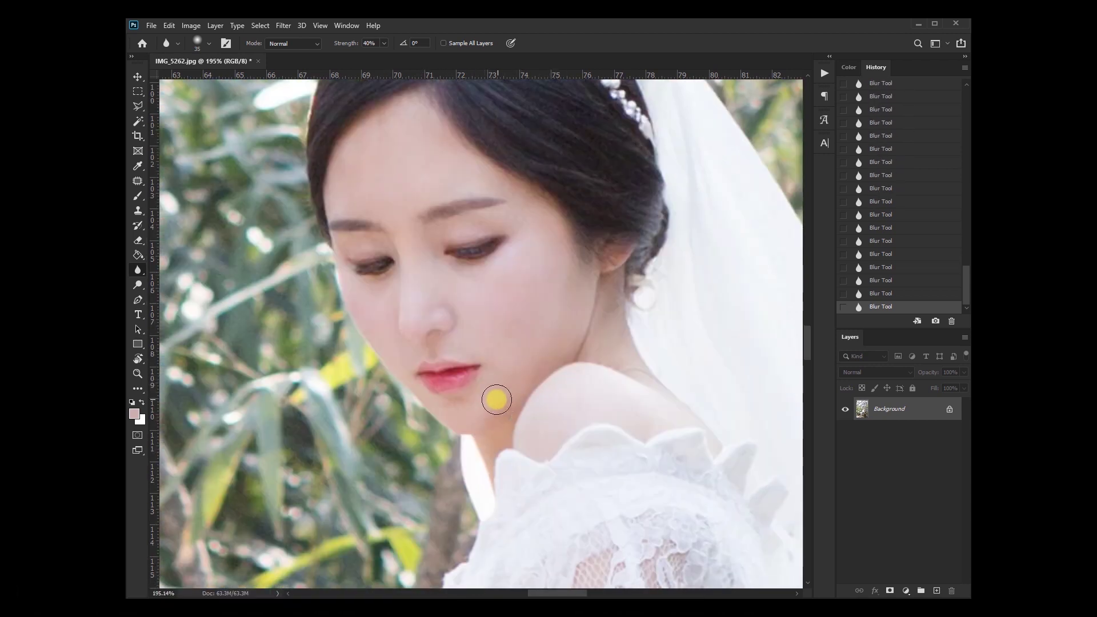
scroll(539, 229, "down", 5)
scroll(539, 228, "down", 4)
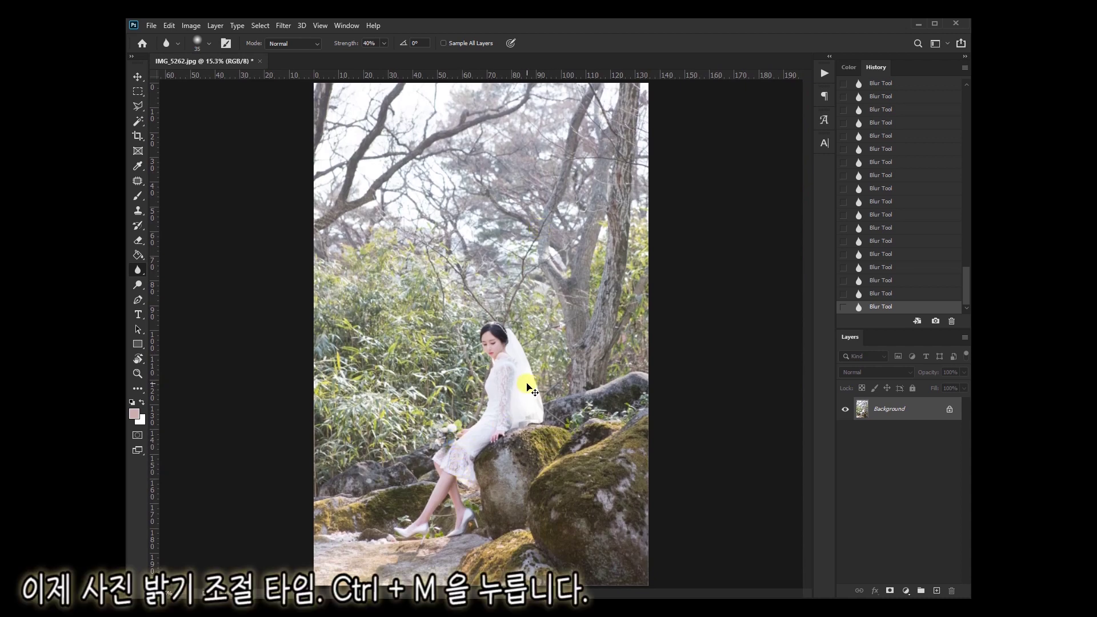
- Brighten the photo slightly with a nudged Curves midtone point
key("ctrl+m")
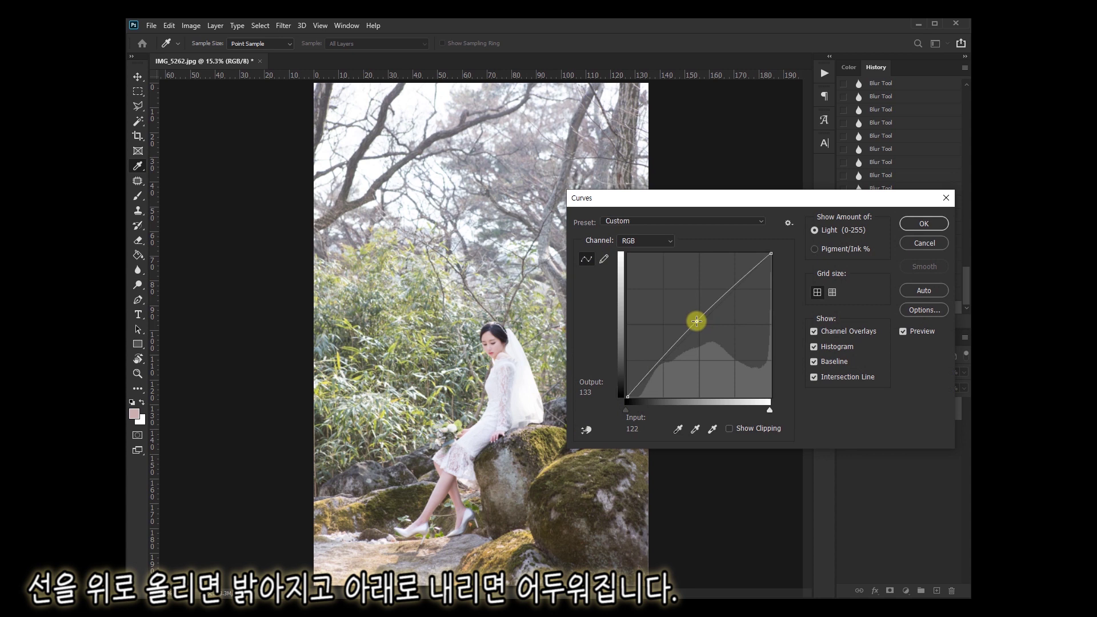
left_click(696, 321)
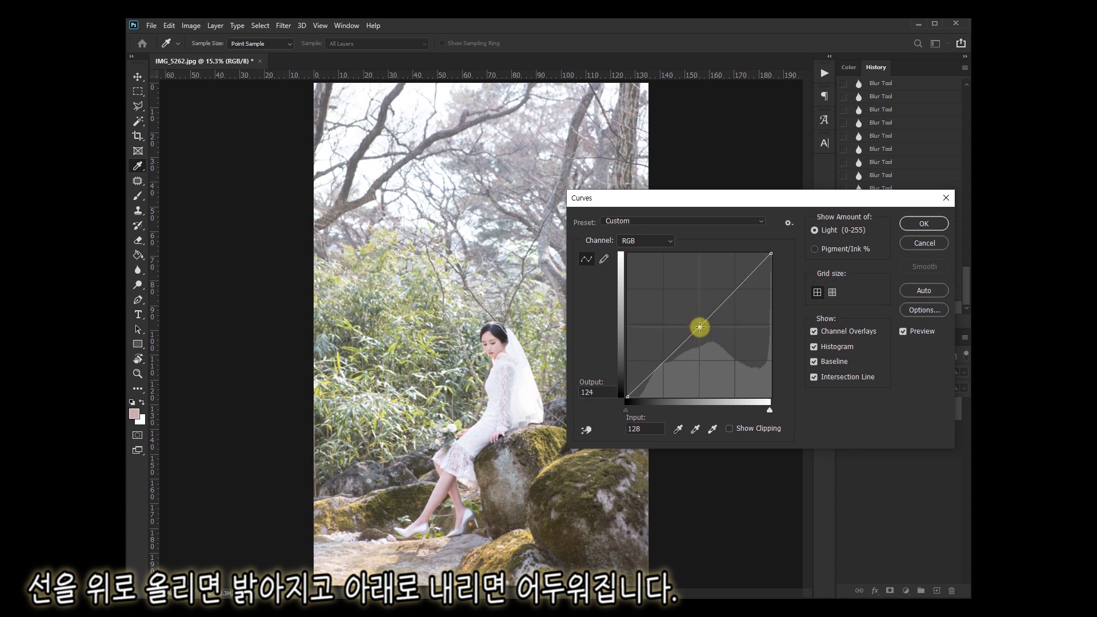
left_click_drag(700, 329, 700, 330)
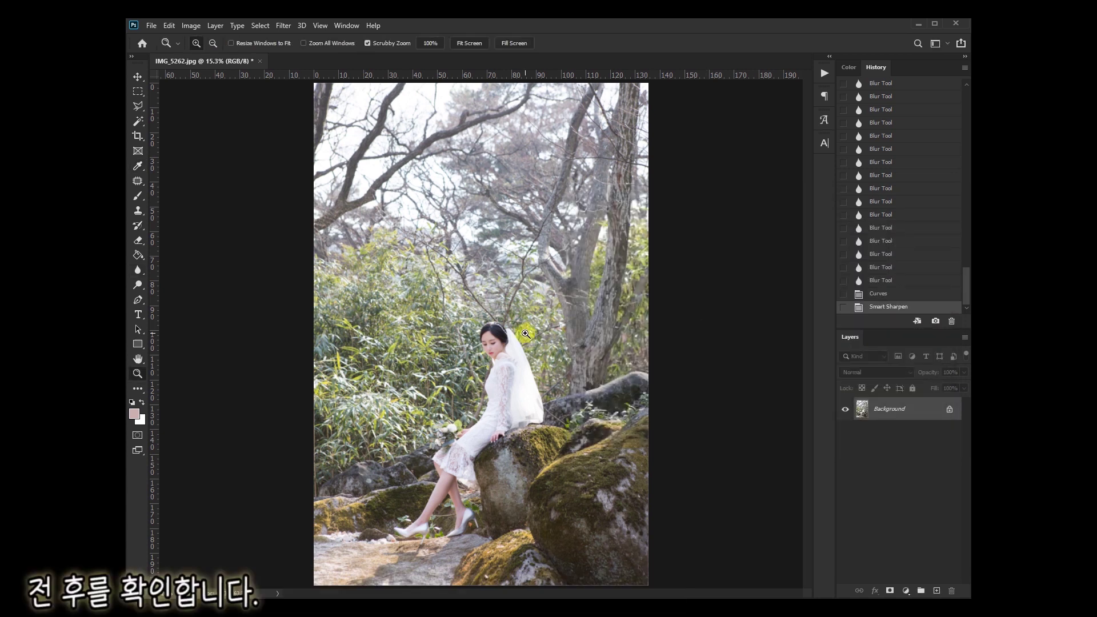
- Compare the edit against the original History snapshot, then return to the edited version
scroll(921, 93, "up", 10)
scroll(920, 93, "up", 5)
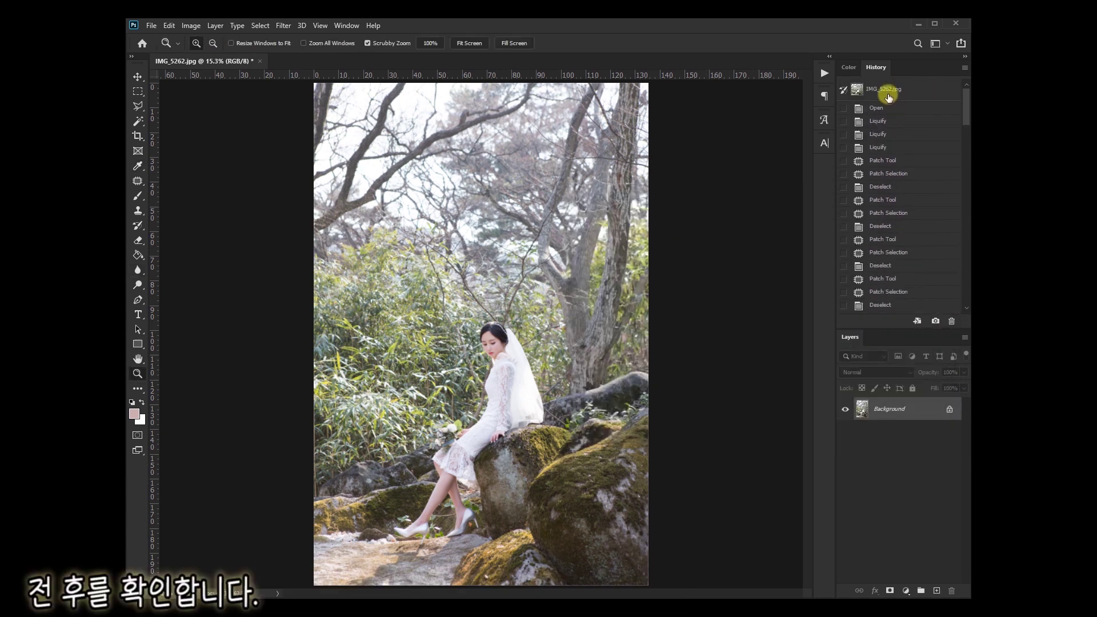
left_click(886, 86)
scroll(895, 297, "down", 10)
scroll(895, 297, "down", 5)
scroll(906, 285, "down", 5)
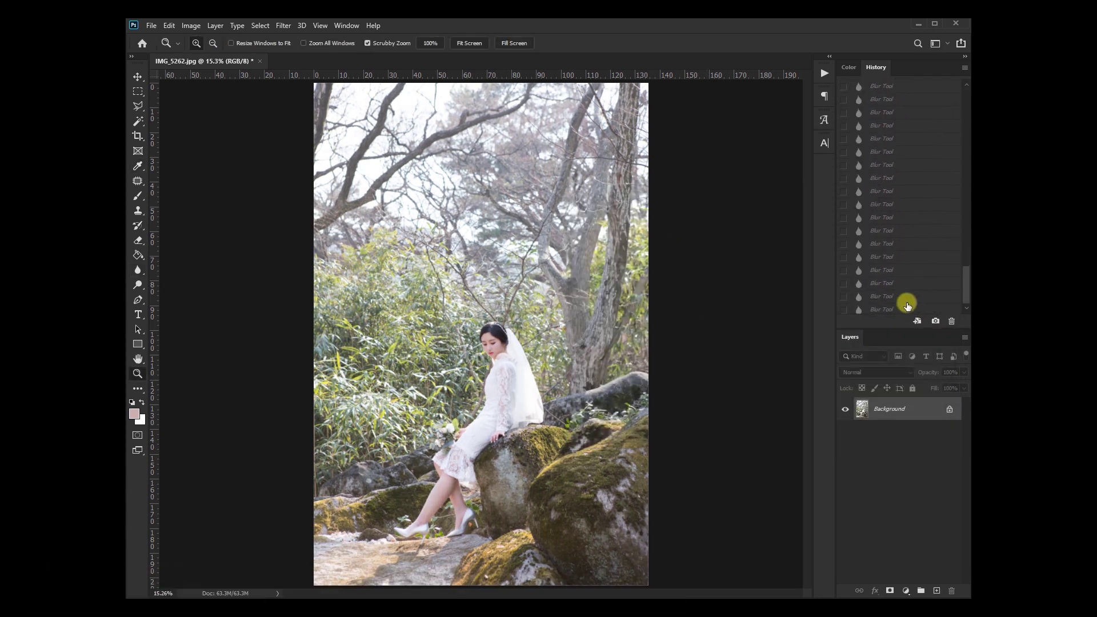
scroll(906, 302, "down", 2)
left_click(897, 308)
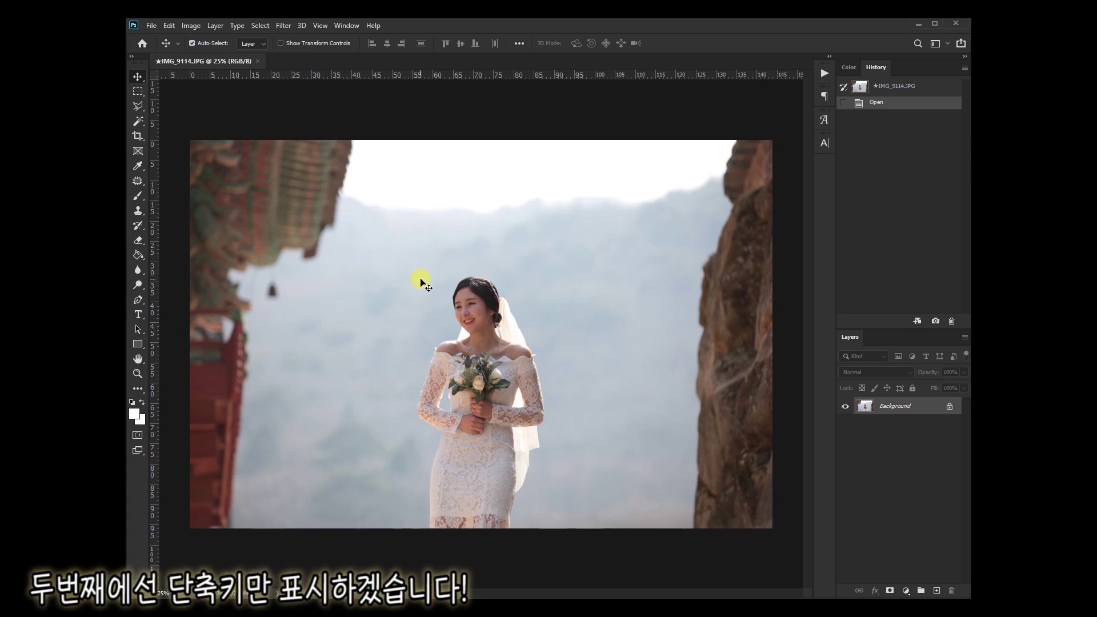
- Zoom and pan around the bride in IMG_9114.JPG, then open Liquify
key("z")
left_click(434, 308)
left_click(457, 349)
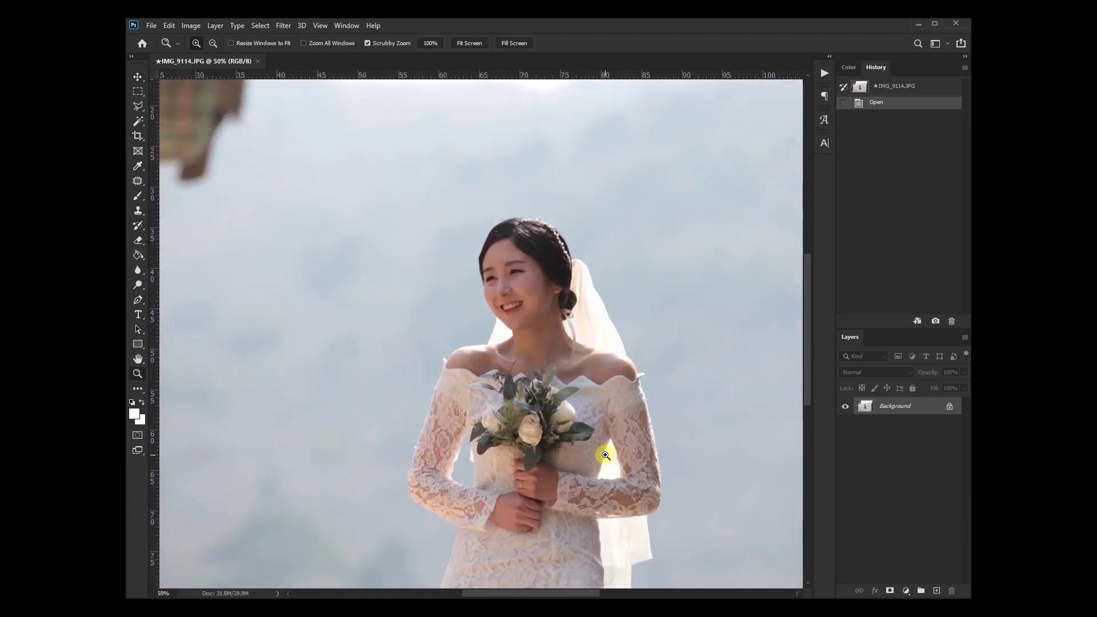
left_click(605, 455)
key("h")
mouse_move(594, 394)
left_mouse_down()
mouse_move(557, 291)
mouse_move(543, 358)
left_mouse_up()
key("z")
left_click(514, 326, "alt")
left_click(445, 327)
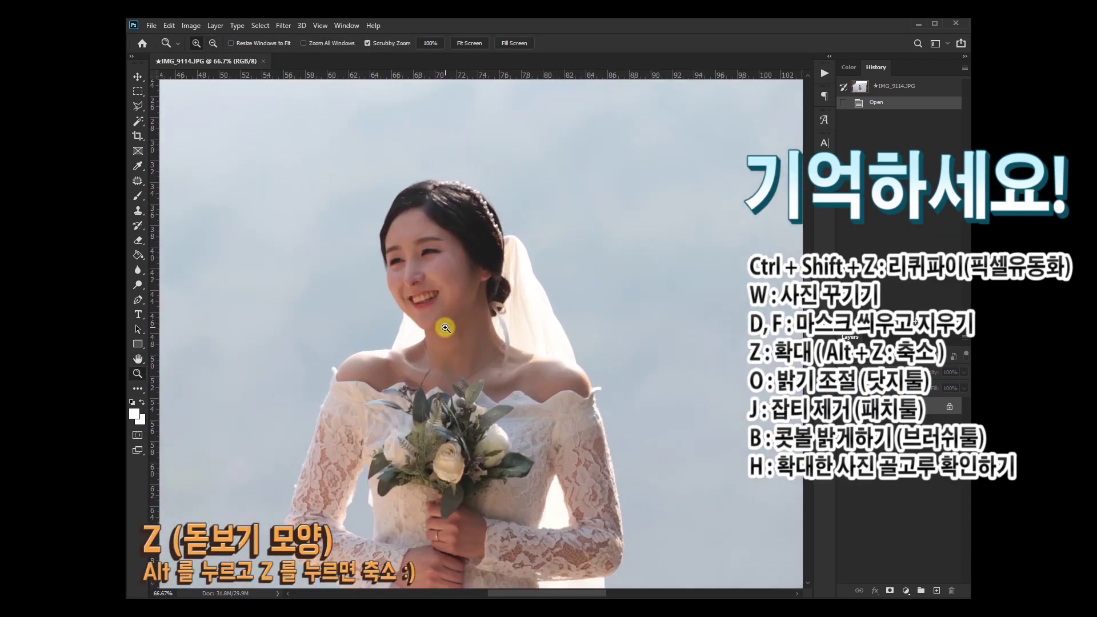
left_click(452, 322, "alt")
key("ctrl+shift+x")
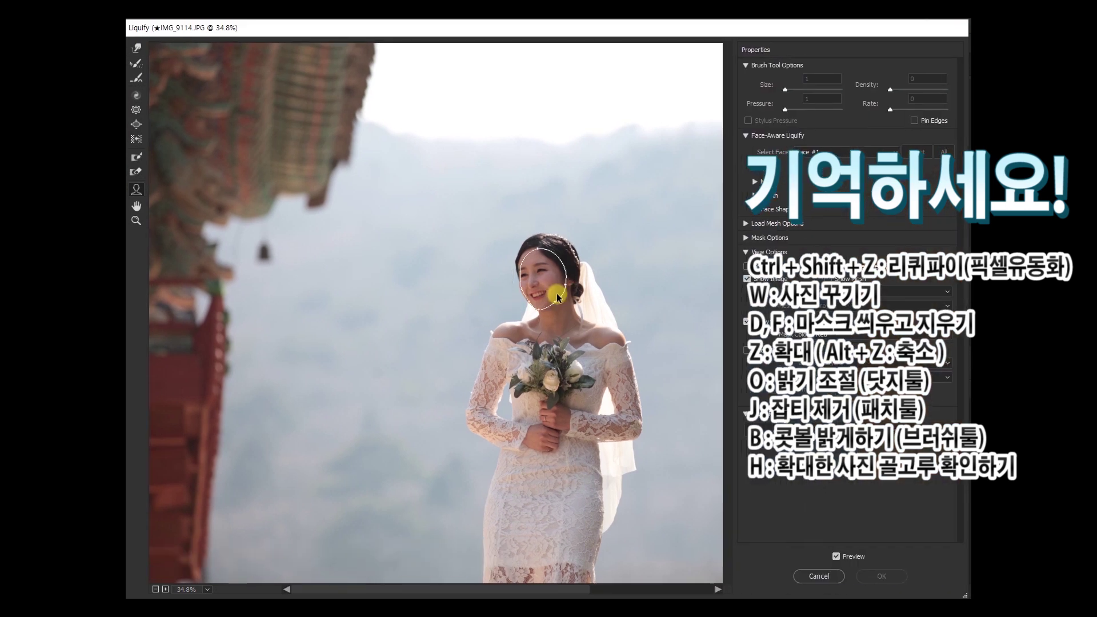
- Centre the bride in the Liquify preview and size the Forward Warp brush
key("h")
left_click_drag(557, 296, 472, 331)
key("z")
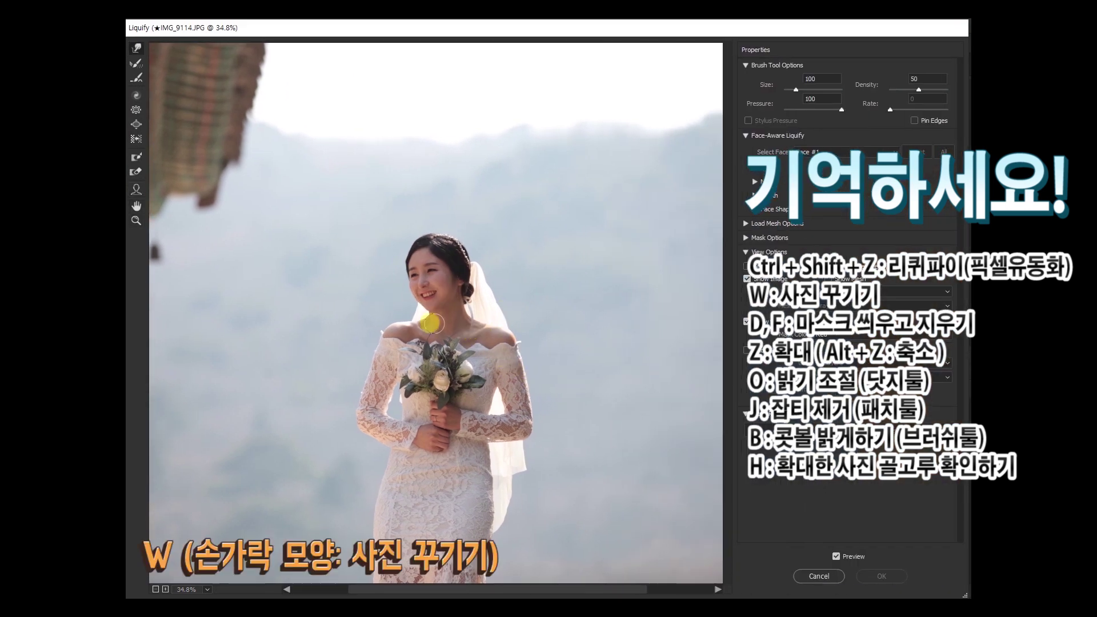
key("bracketright")
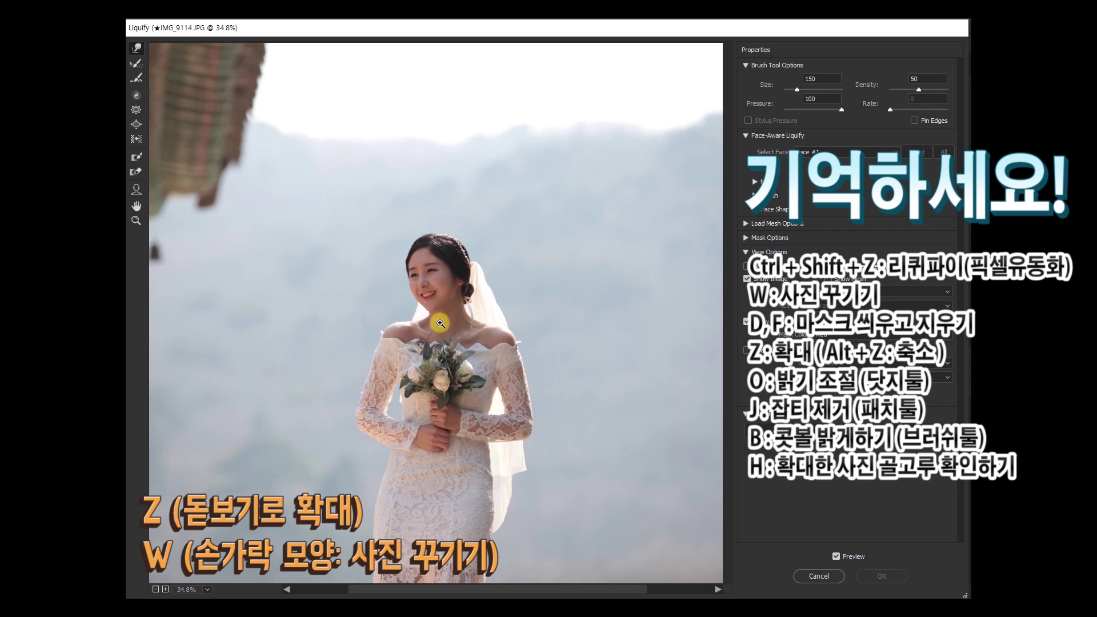
left_click(441, 323)
key("w")
key("bracketleft")
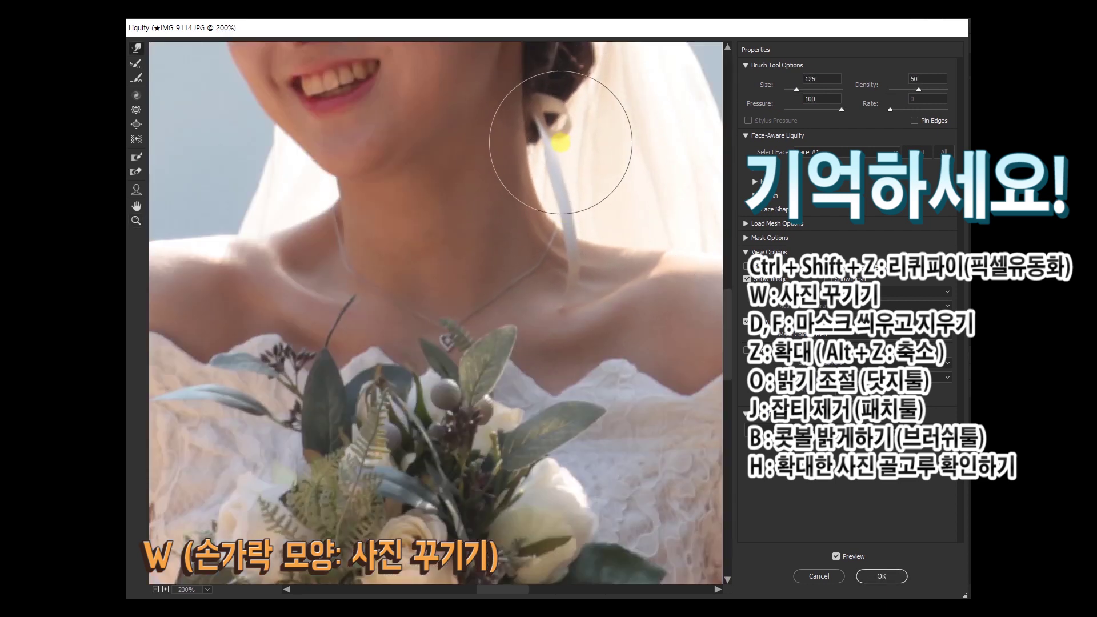
key("bracketleft")
key("bracketleft")
key("bracketleft")
key("bracketright")
key("bracketright")
key("bracketright")
key("ctrl+minus")
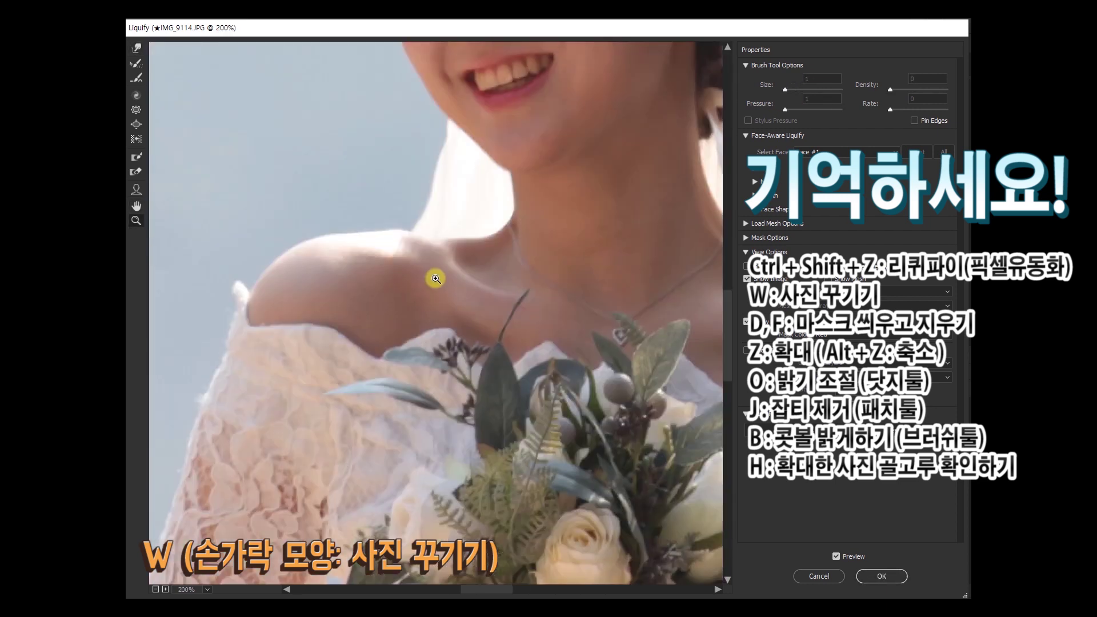
key("bracketright")
key("ctrl+plus")
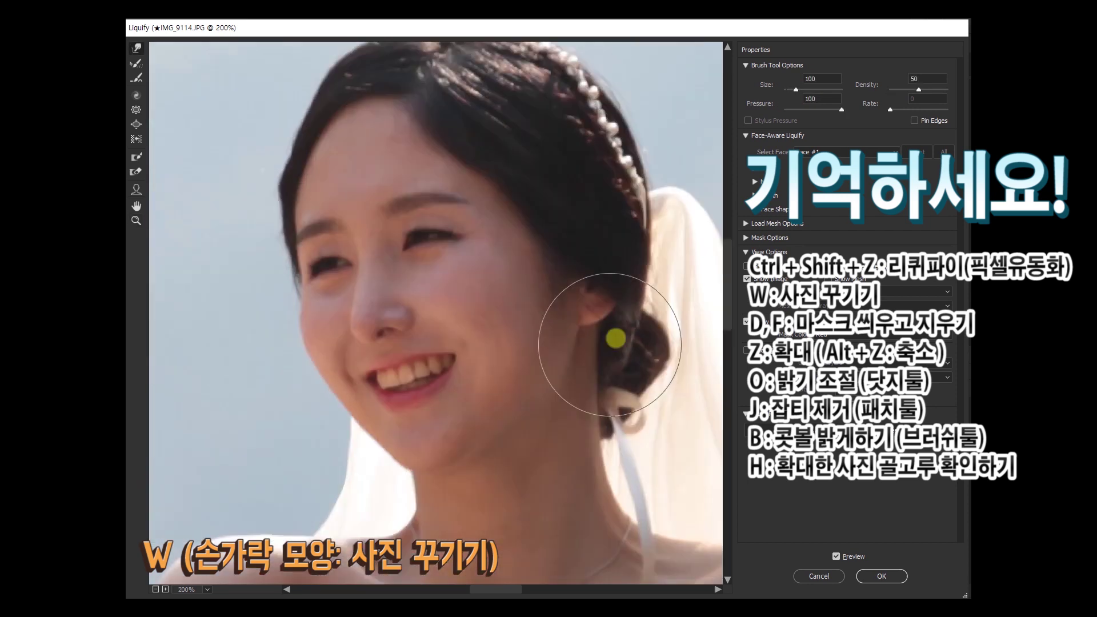
key("bracketright")
key("bracketright")
key("bracketright")
key("ctrl+minus")
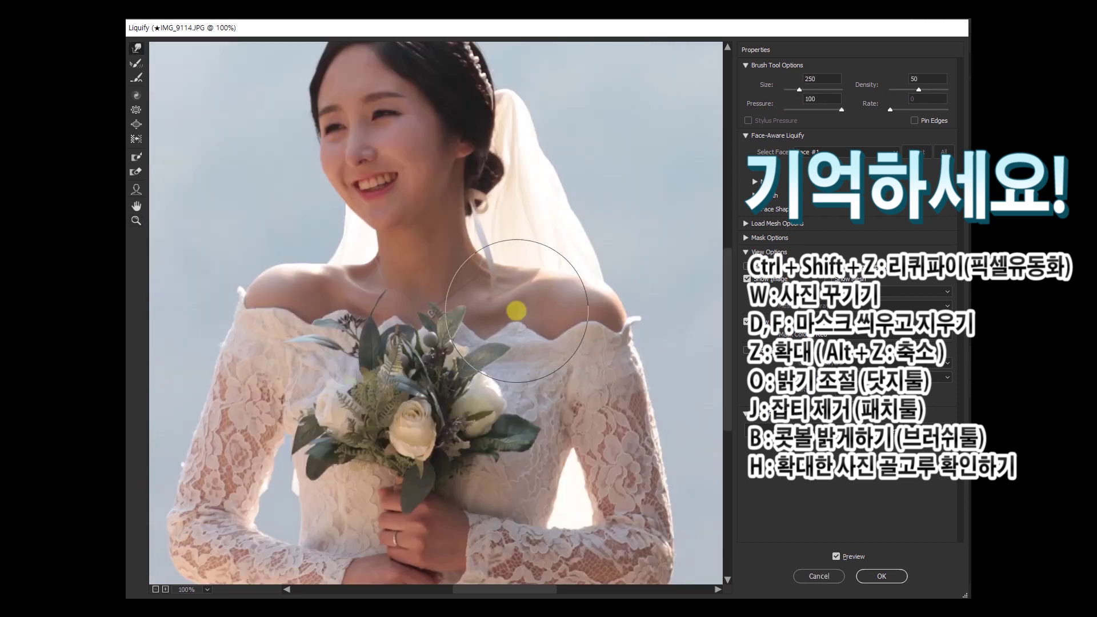
- Freeze-mask the sleeve on the image's right, then erase most of that mask
key("f")
key("bracketleft")
key("bracketleft")
key("bracketleft")
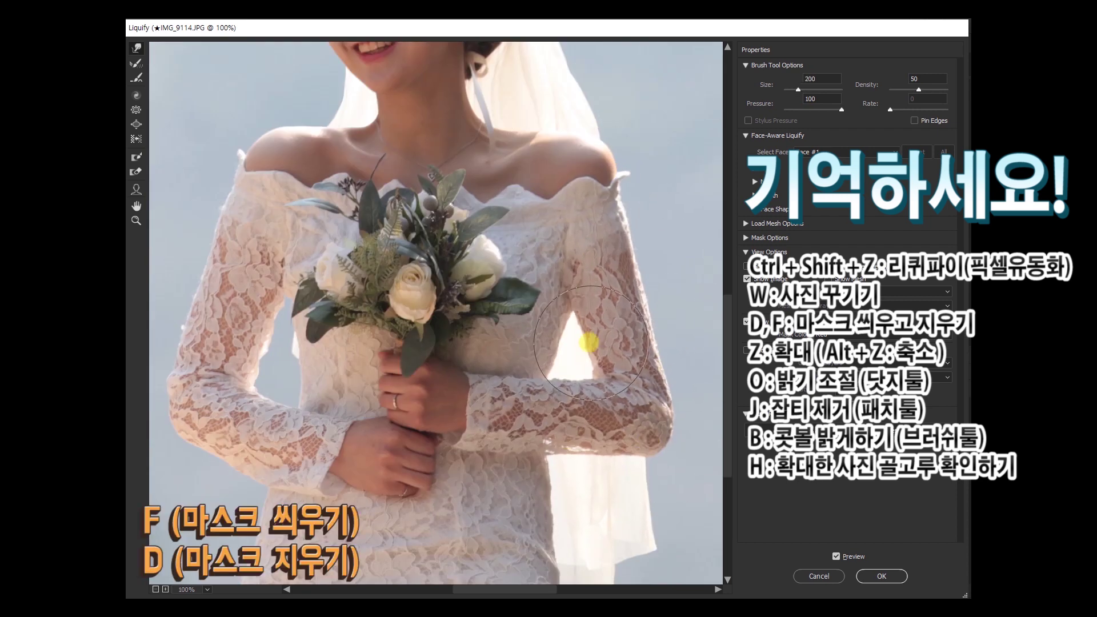
mouse_move(606, 300)
left_mouse_down()
mouse_move(596, 406)
mouse_move(657, 457)
left_mouse_up()
key("d")
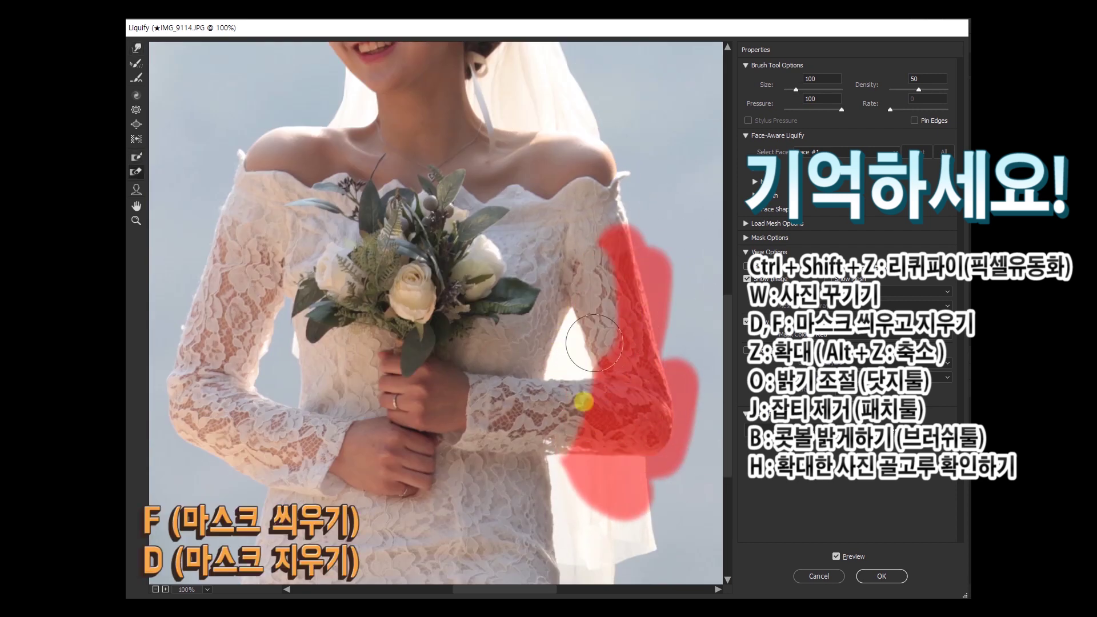
left_click_drag(580, 391, 605, 320)
- Forward Warp the waist and hip outline slimmer with an enlarged brush
key("w")
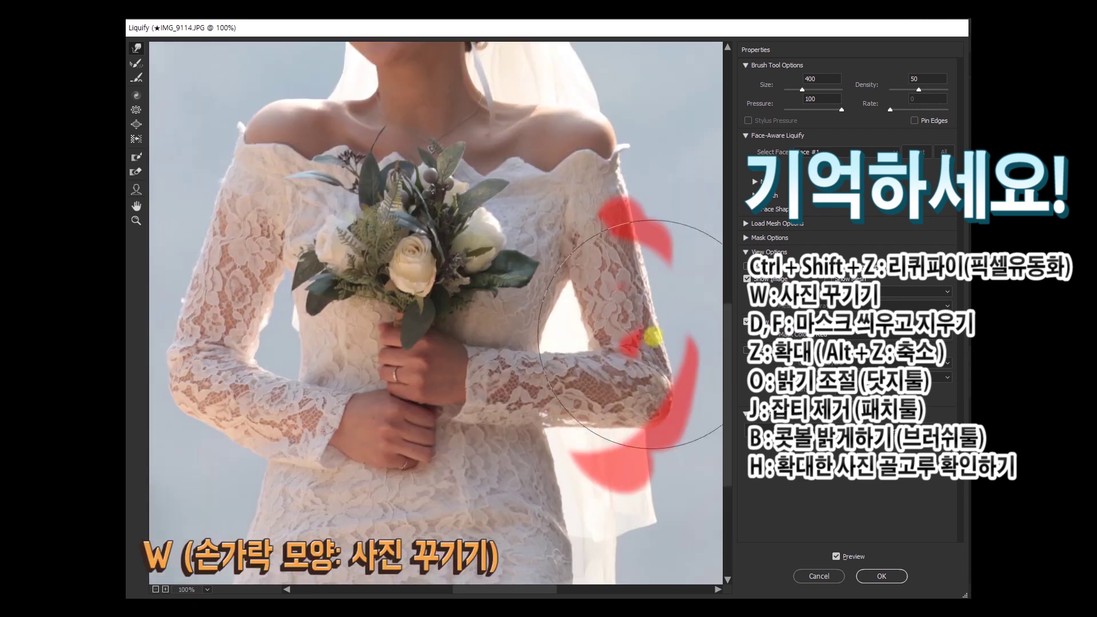
key("bracketright")
key("bracketright")
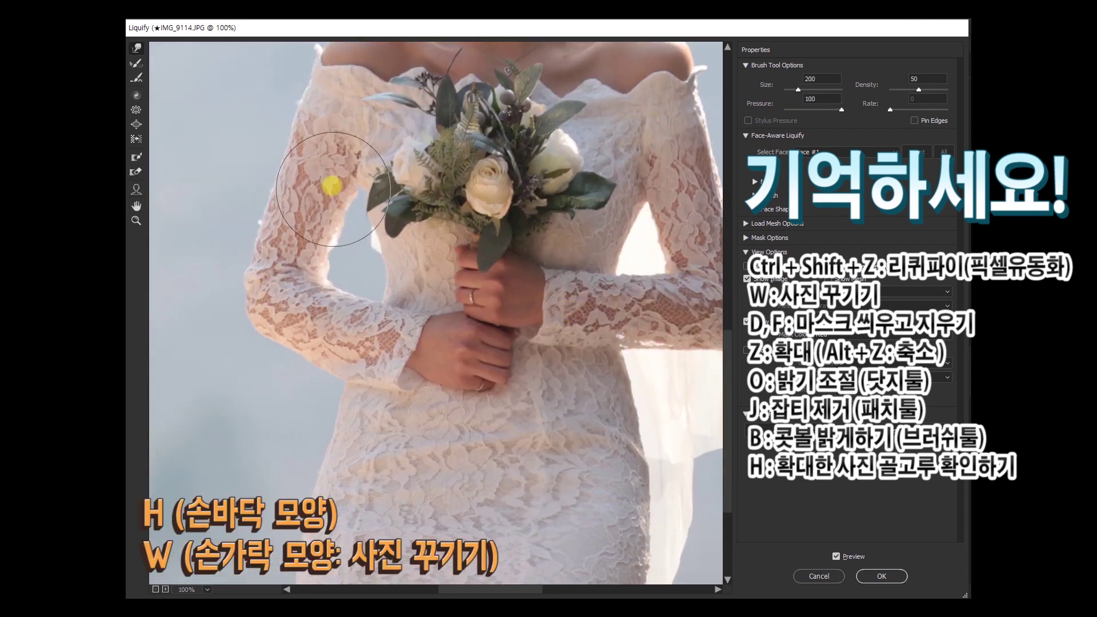
scroll(245, 237, "up", 3)
scroll(332, 428, "down", 2)
scroll(366, 343, "down", 2)
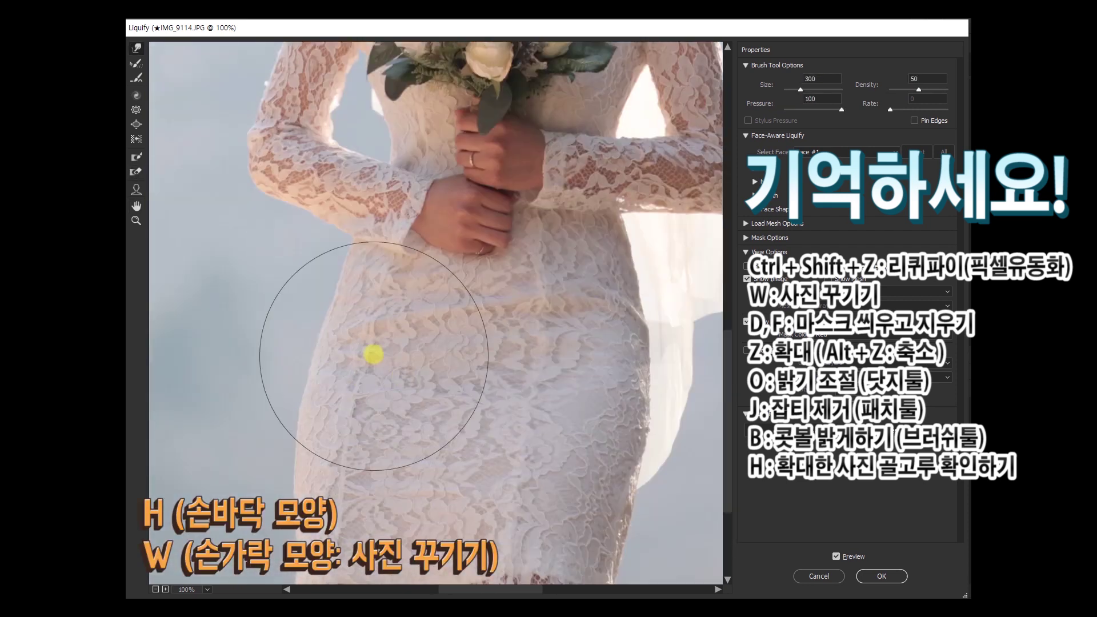
scroll(320, 400, "down", 2)
key("bracketright")
scroll(416, 195, "up", 2)
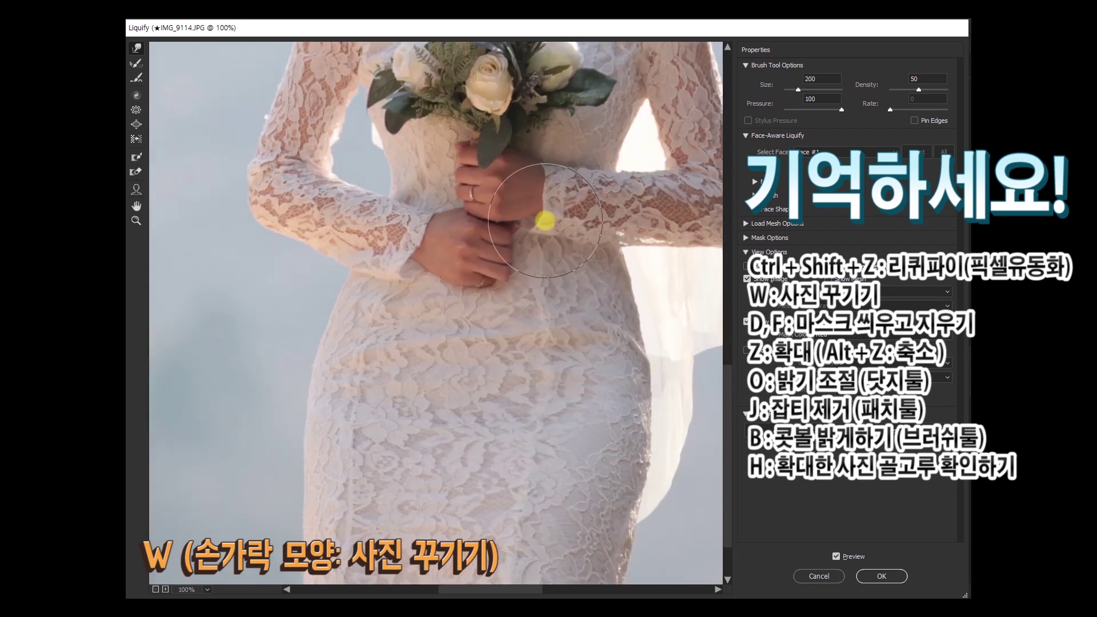
scroll(496, 262, "up", 1)
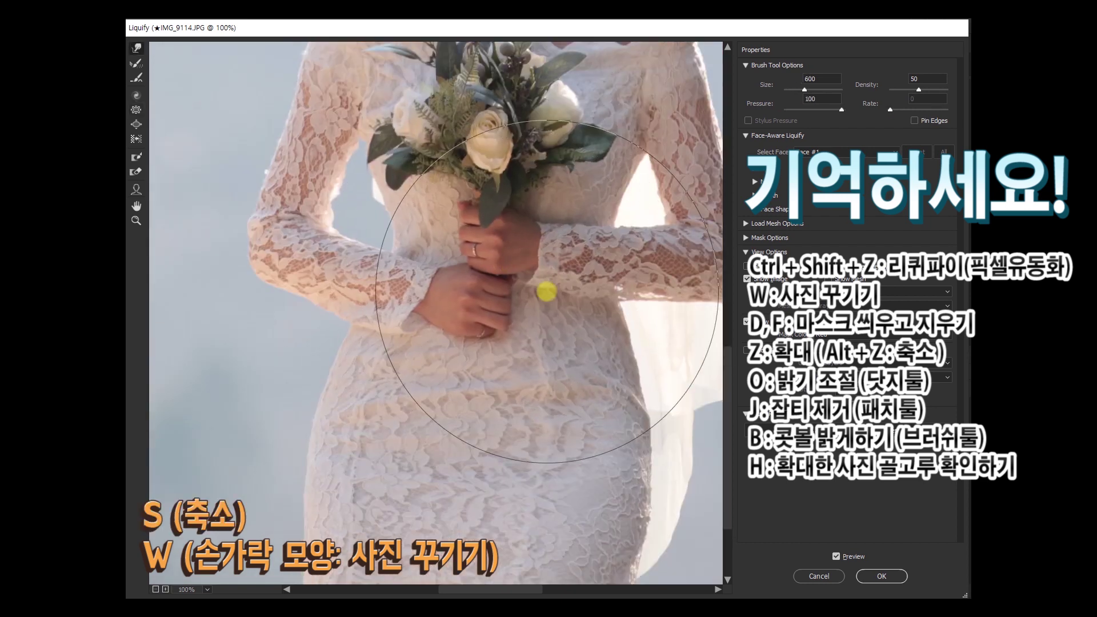
key("w")
scroll(624, 453, "down", 2)
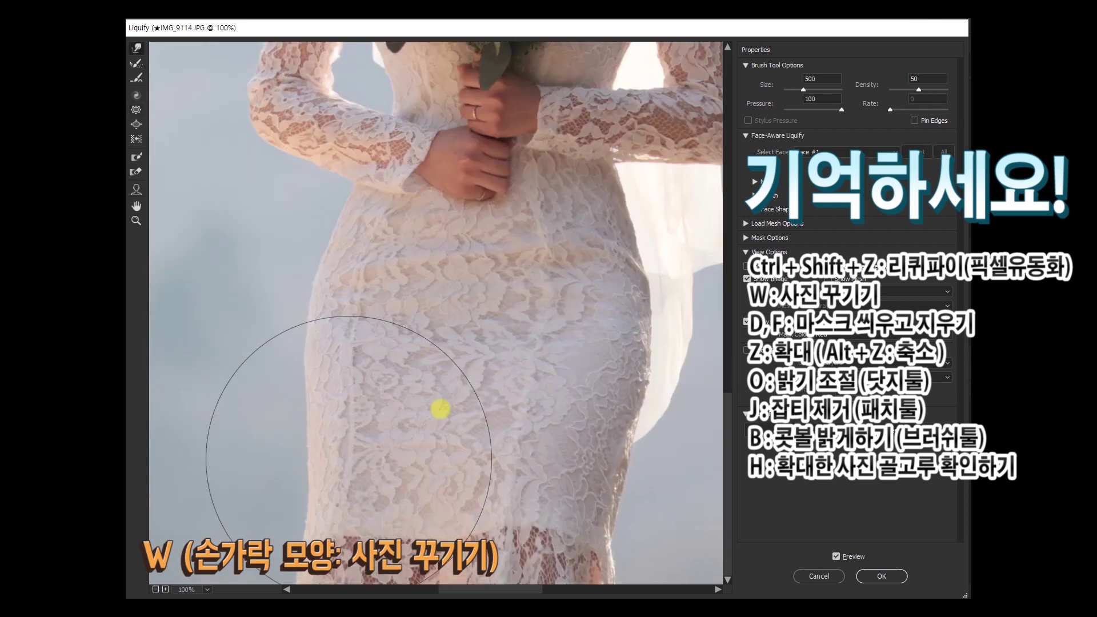
scroll(491, 349, "up", 4)
key("bracketright")
- Undo the shoulder bulge, warp the veil edge, and pucker the nose in Liquify
key("ctrl+z")
key("bracketleft")
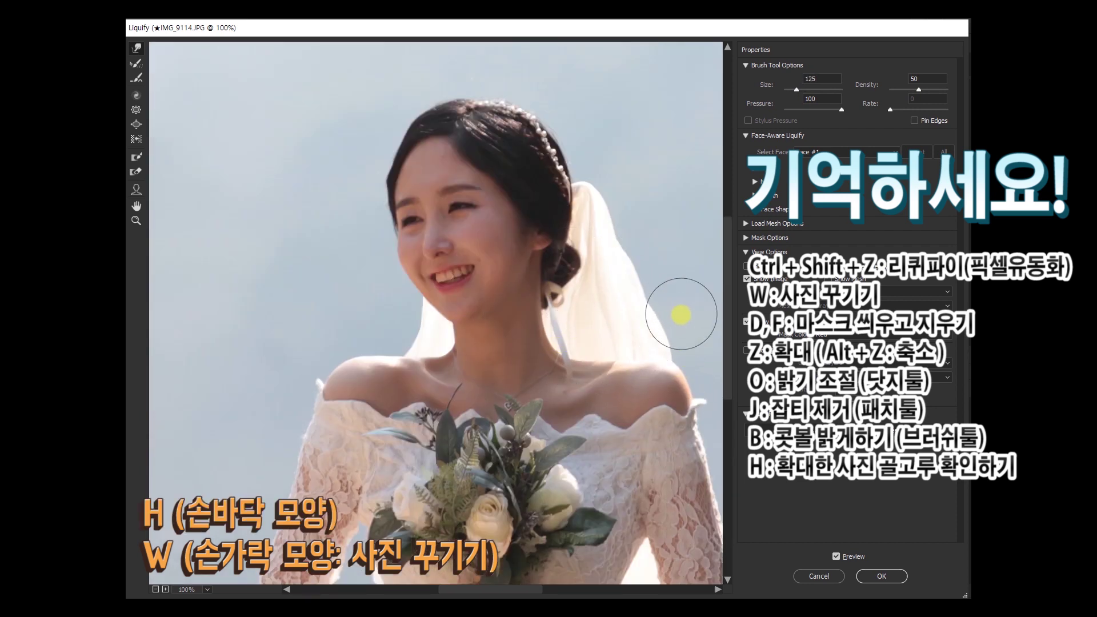
left_click_drag(640, 215, 640, 215)
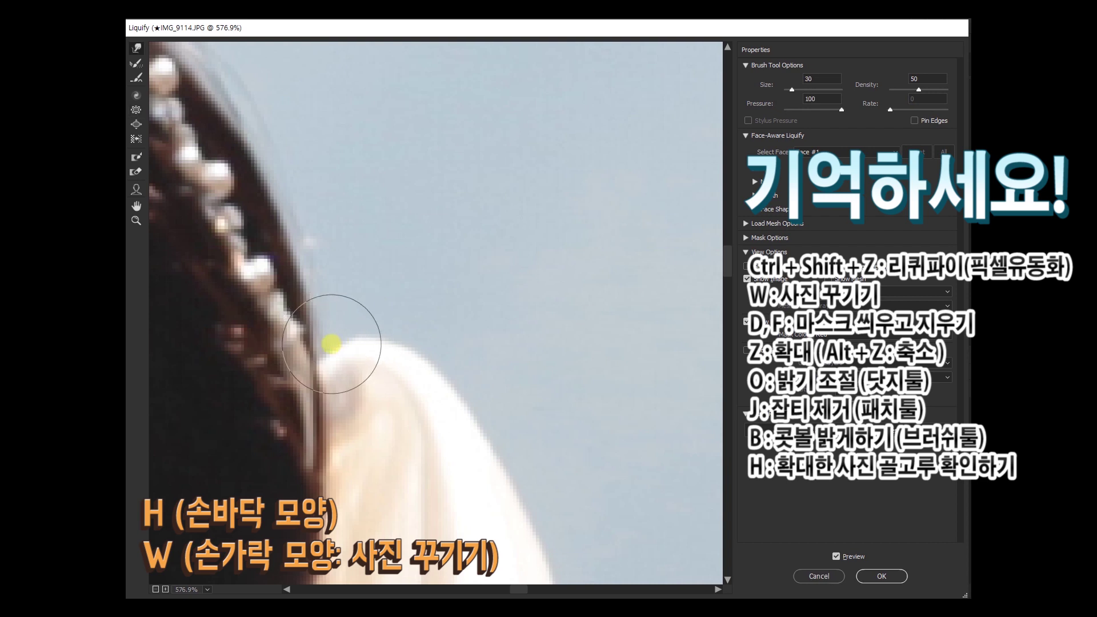
key("w")
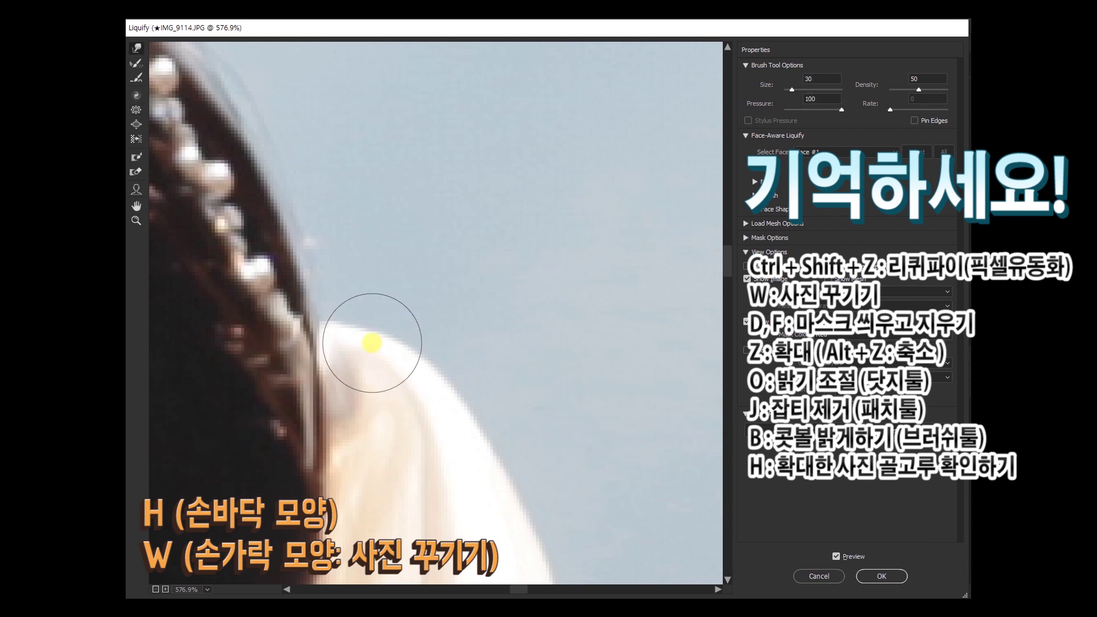
key("ctrl+minus")
key("ctrl+minus")
key("ctrl+minus")
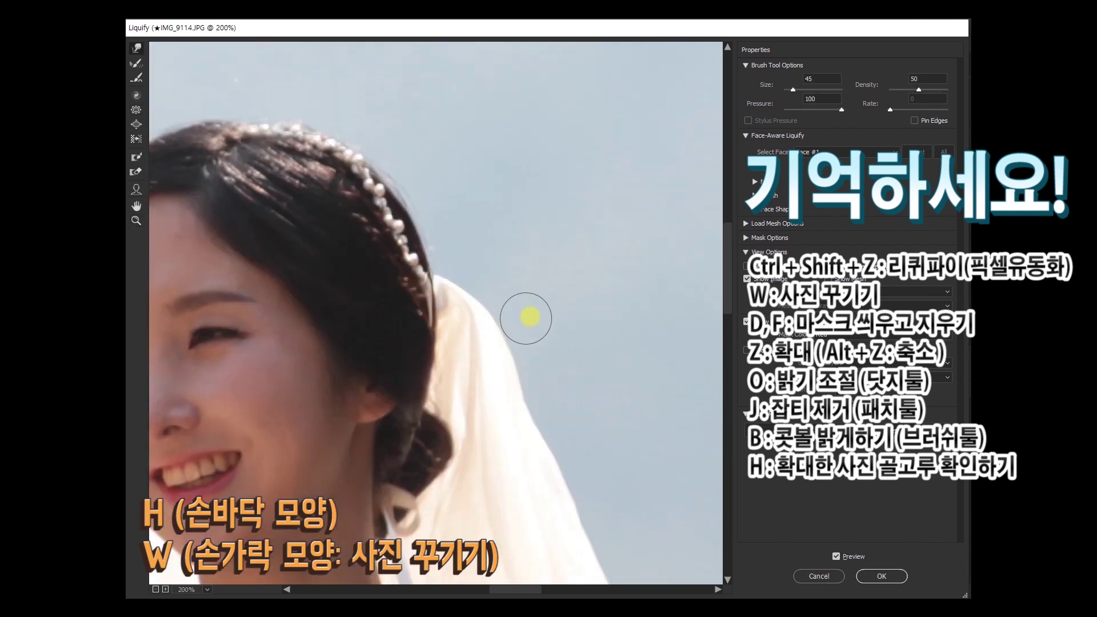
scroll(478, 264, "left", 5)
key("bracketright")
key("bracketright")
key("bracketright")
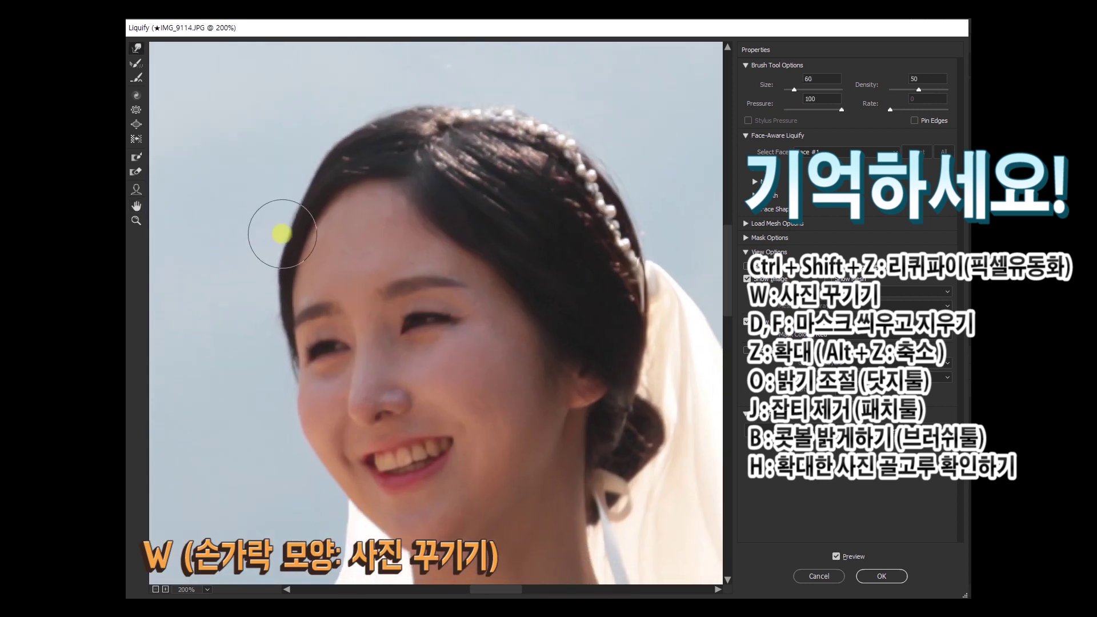
key("bracketright")
key("bracketright")
key("bracketright")
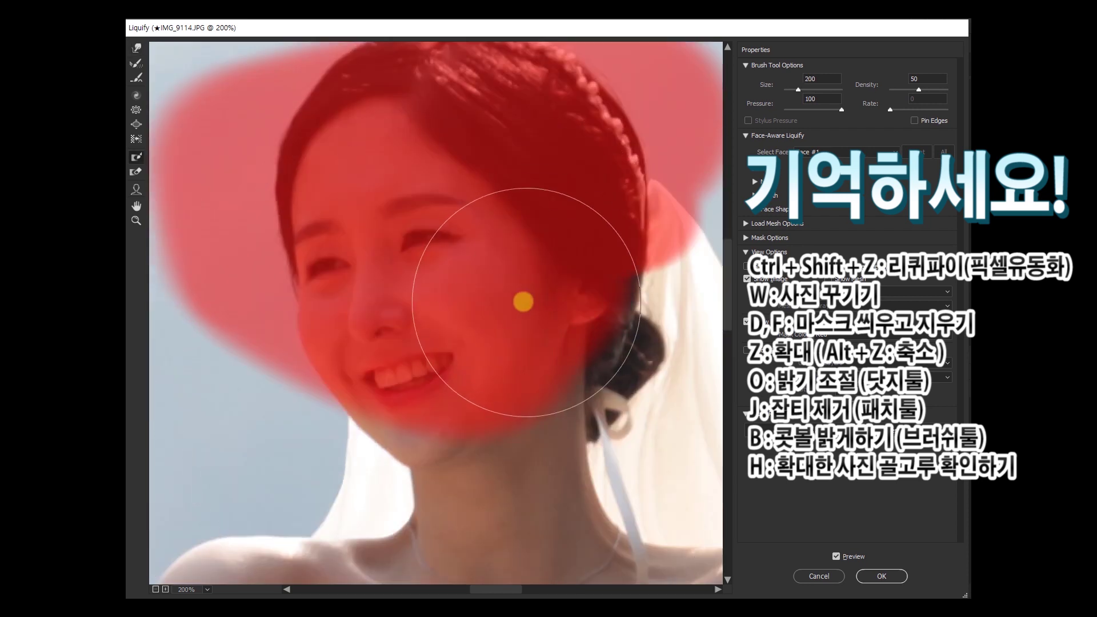
key("s")
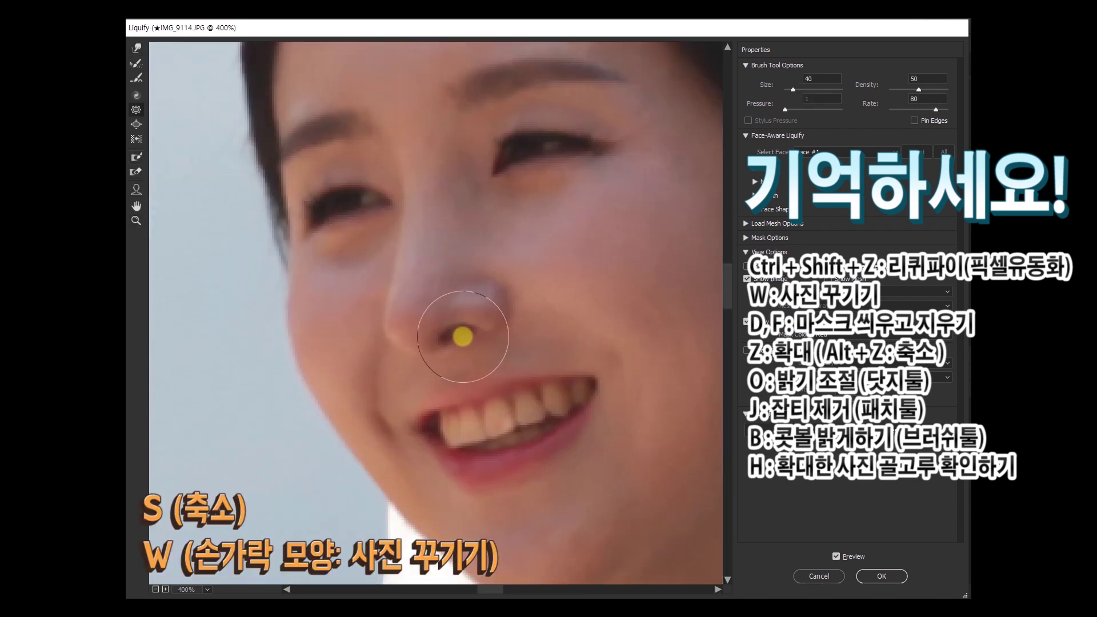
key("w")
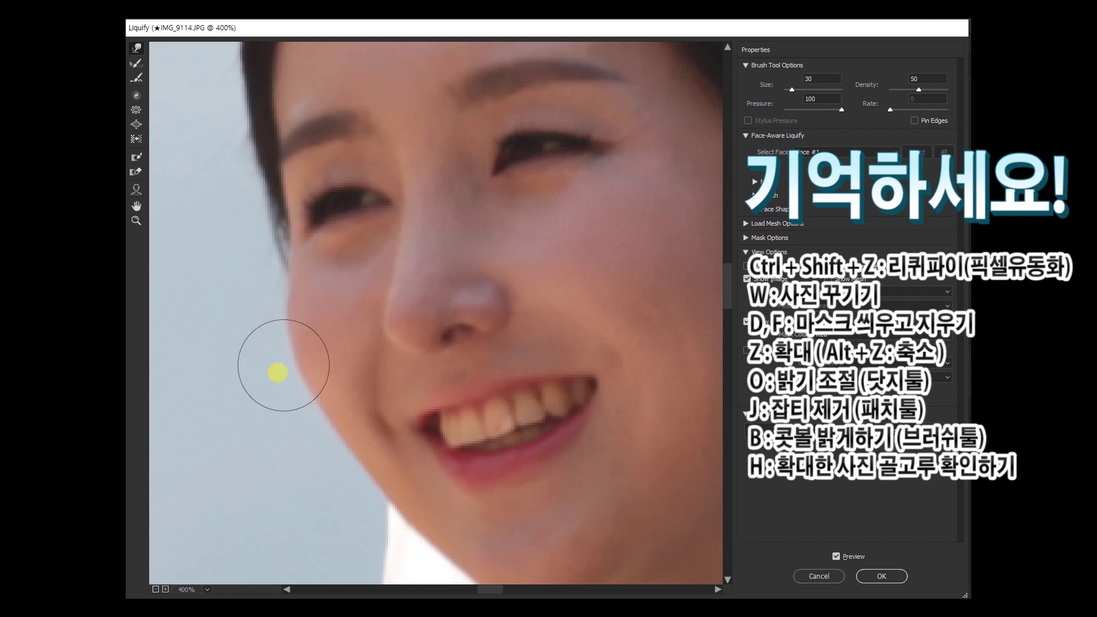
- Apply the Liquify pass, compare it with the original in History, and reopen Liquify
key("Return")
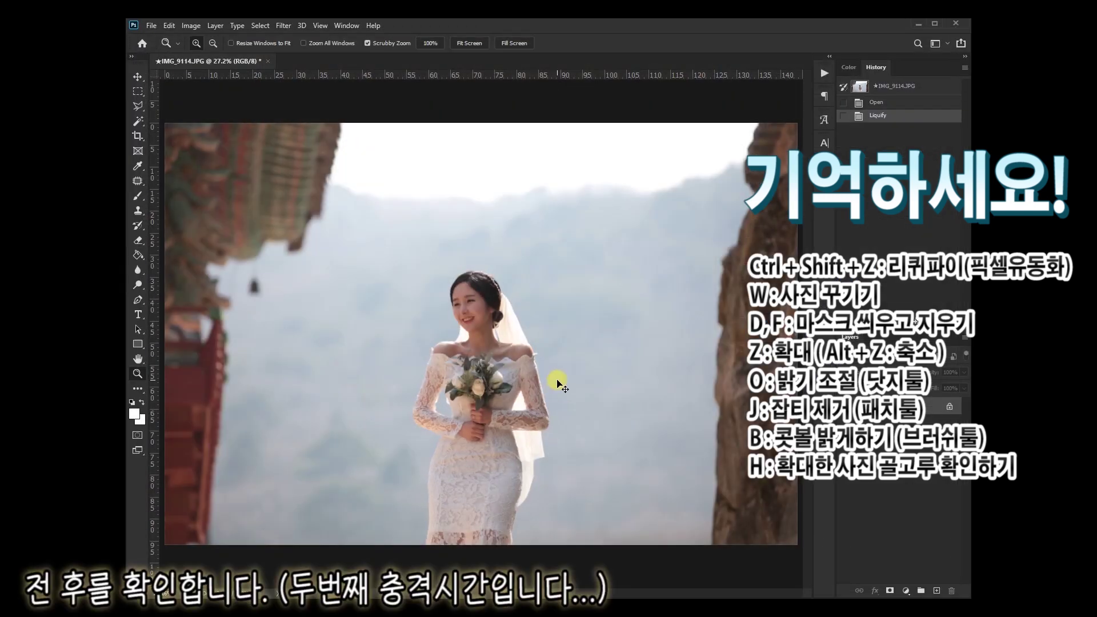
key("ctrl+z")
left_click(890, 117)
left_click(889, 116)
left_click(891, 115)
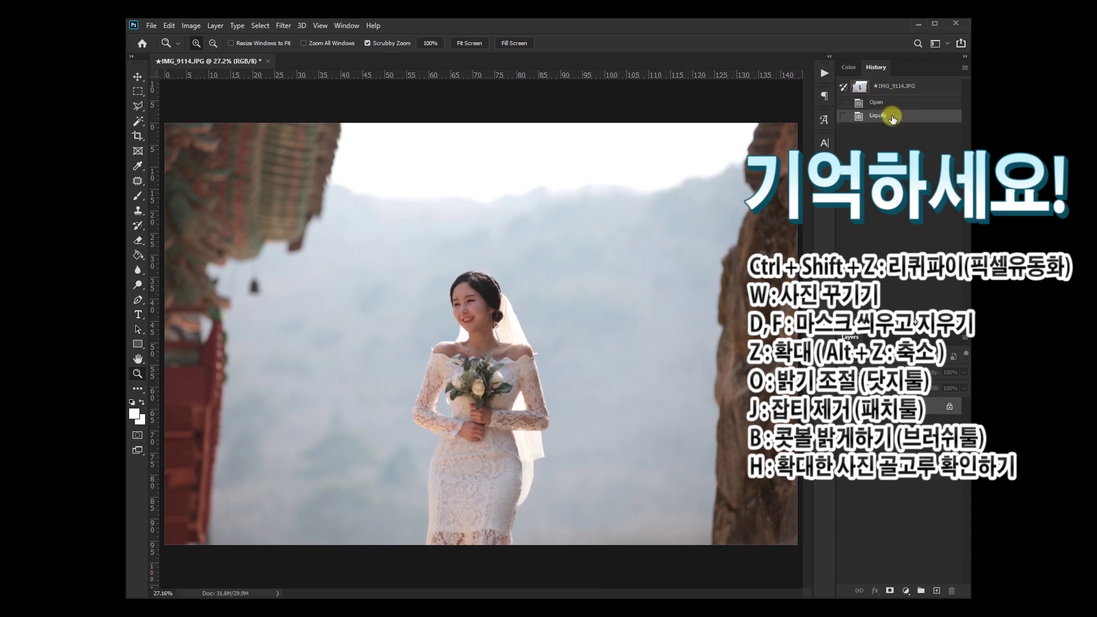
key("ctrl+shift+x")
- Freeze the bride's head in Liquify so Forward Warp leaves it untouched
key("ctrl+plus")
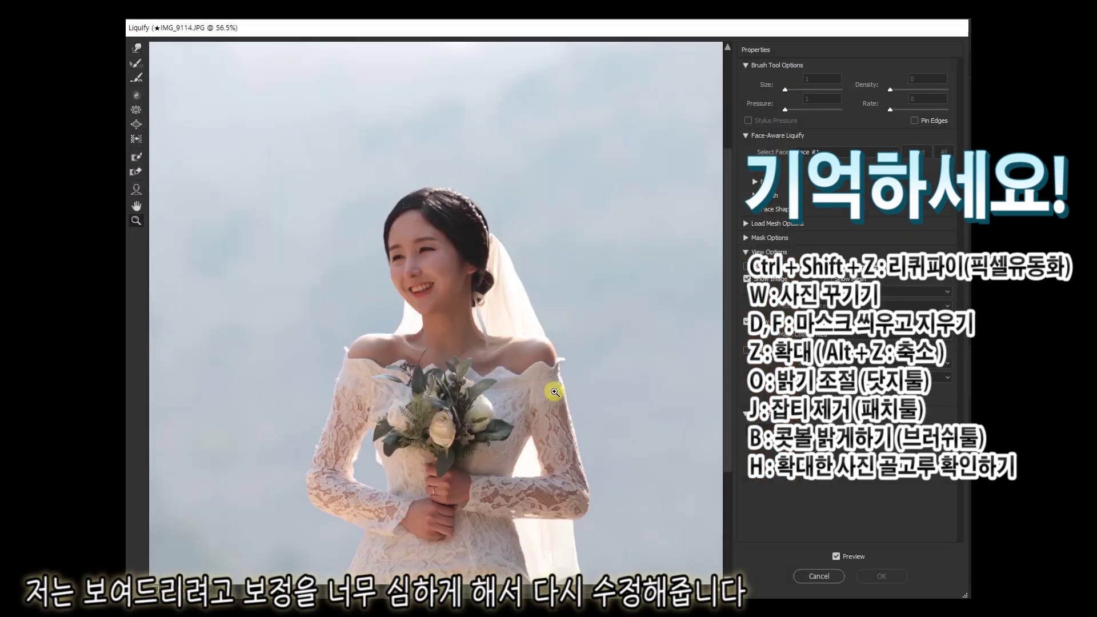
scroll(434, 308, "down", 3)
key("ctrl+minus")
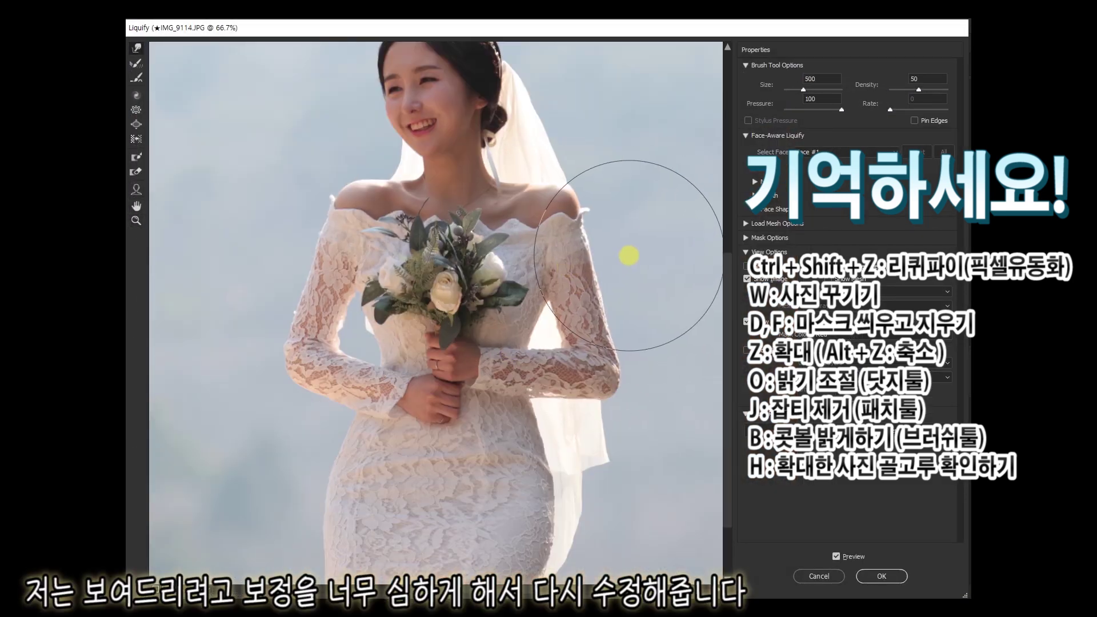
left_click(414, 150)
left_click_drag(414, 150, 384, 247)
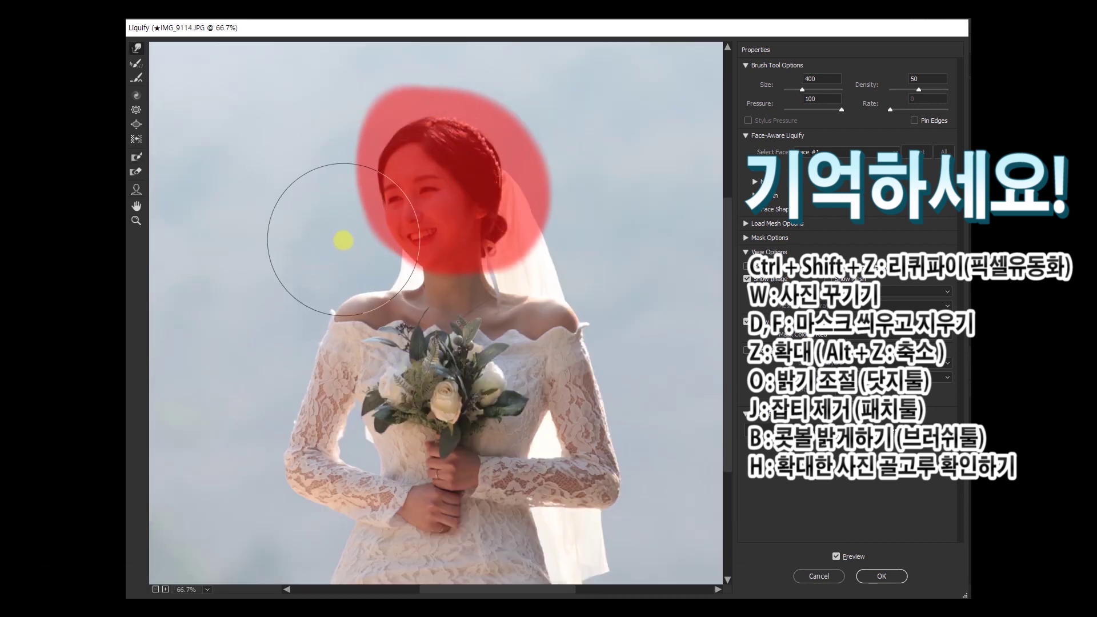
key("s")
scroll(457, 446, "down", 5)
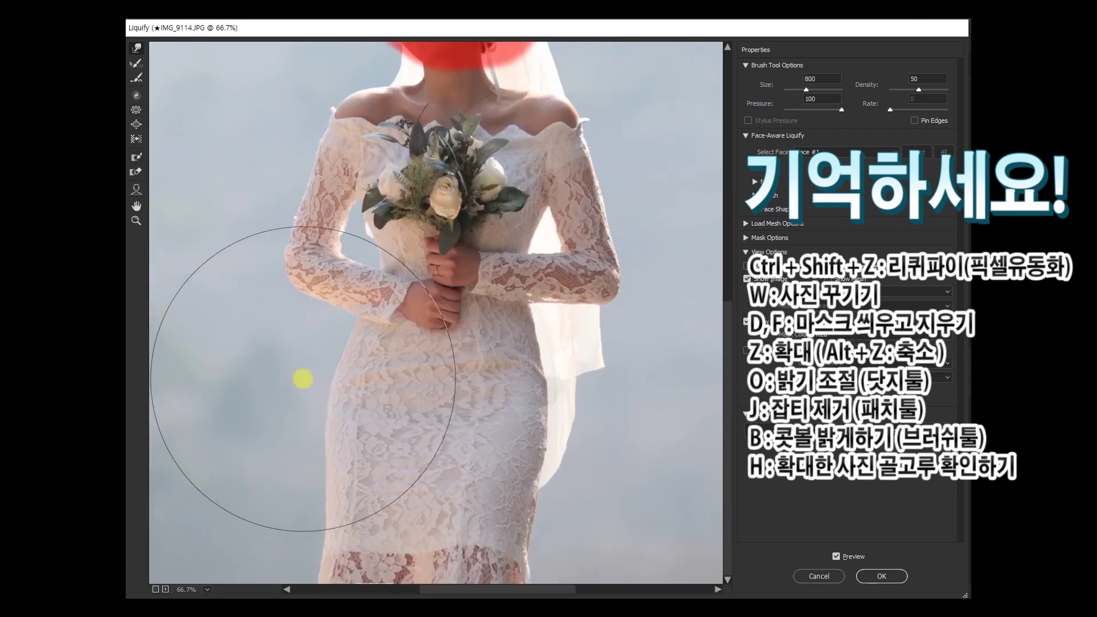
key("w")
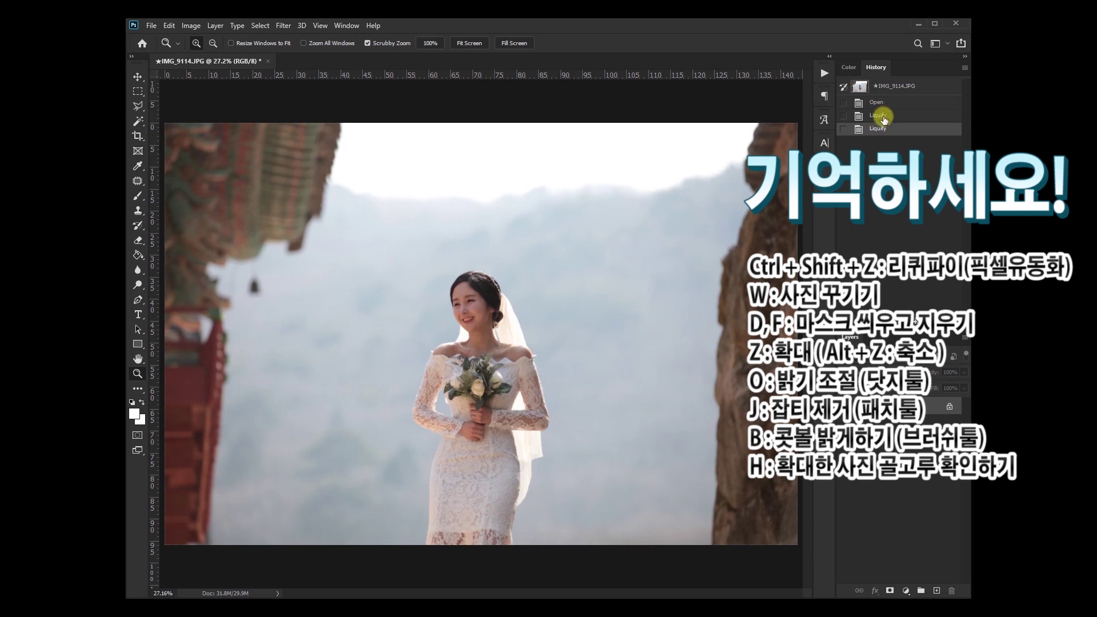
- Revert to the earlier Liquify state, undo the reapplied warp, and patch the double chin
left_click(884, 120)
key("ctrl+shift+x")
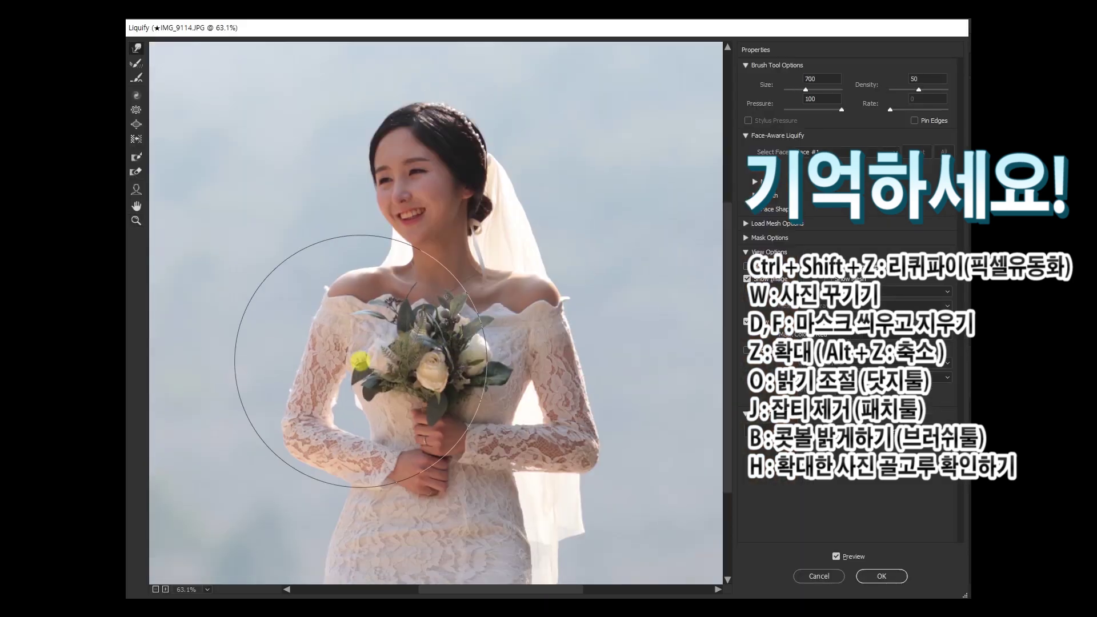
key("Return")
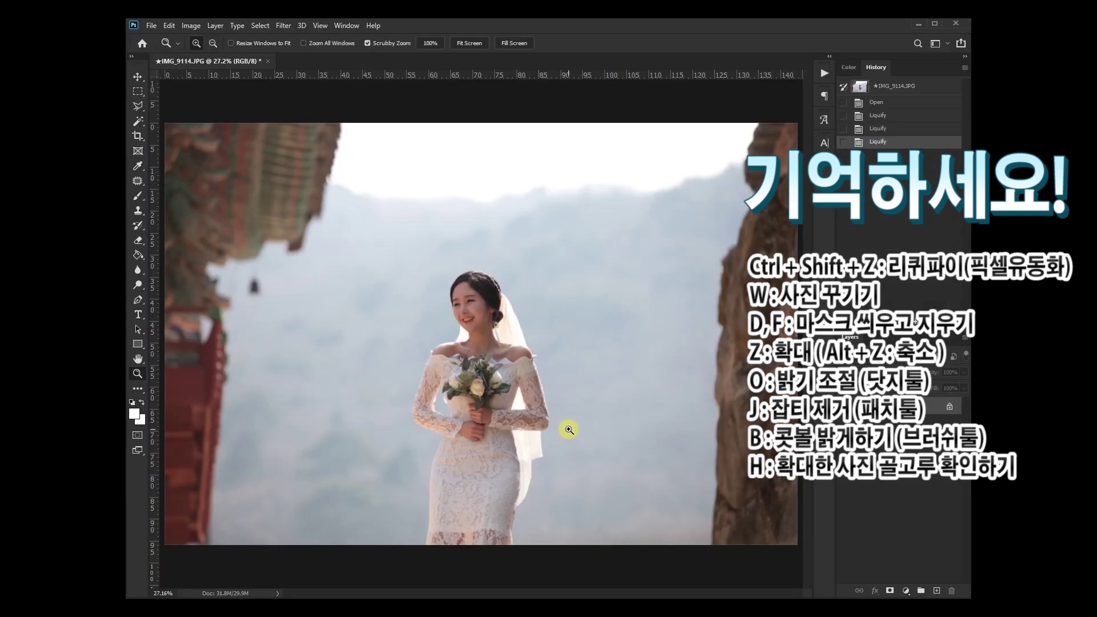
key("ctrl+z")
mouse_move(451, 388)
left_mouse_down()
mouse_move(536, 346)
mouse_move(494, 321)
mouse_move(521, 345)
left_mouse_up()
key("j")
- Reshape the shoulder line below the neck with Forward Warp in a second Liquify pass
key("ctrl+shift+x")
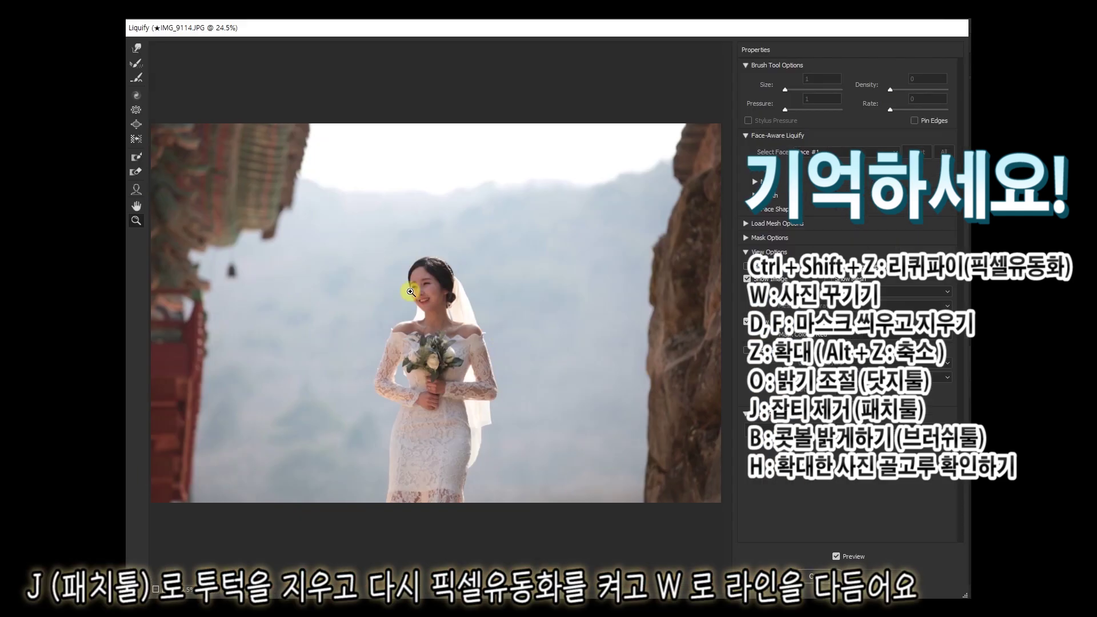
left_click(410, 292)
key("w")
left_click_drag(477, 429, 344, 385)
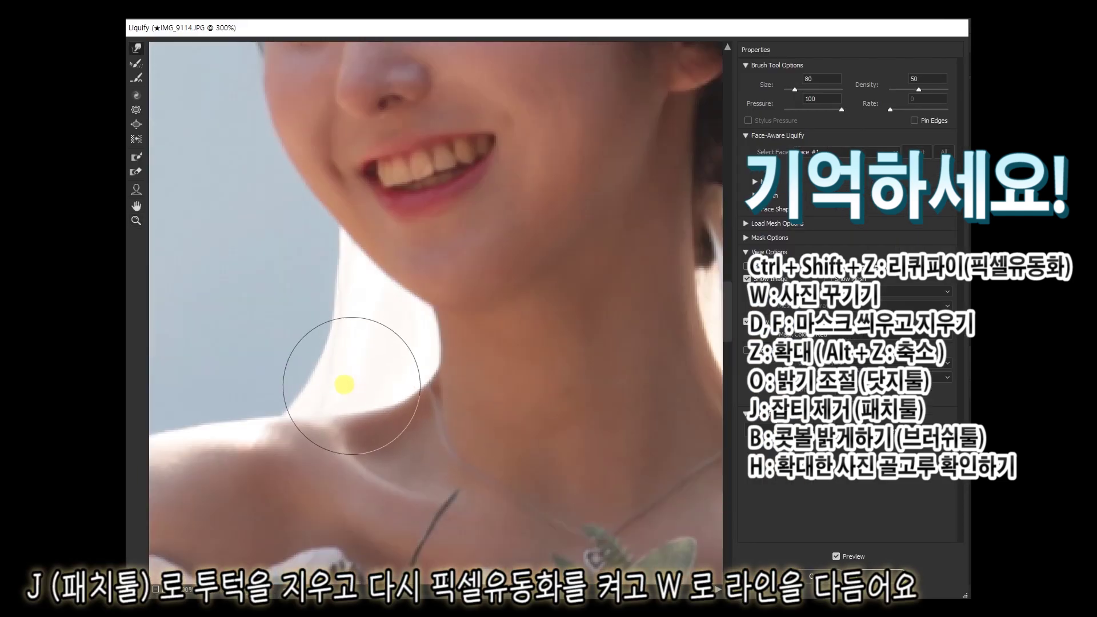
scroll(650, 318, "down", 3)
scroll(575, 299, "down", 2)
key("Return")
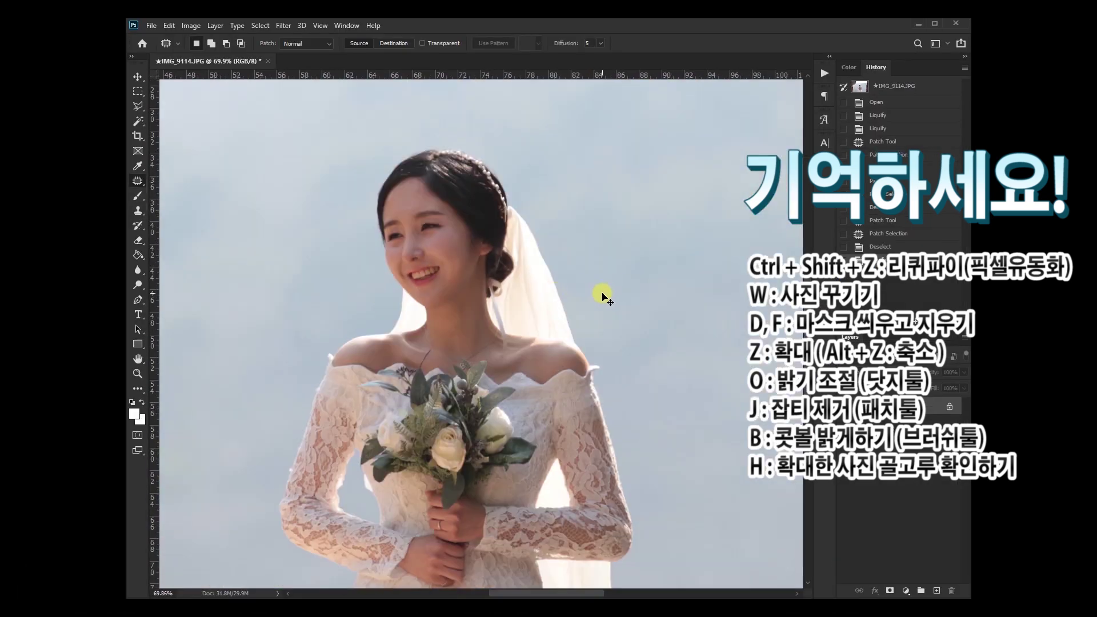
- Brighten IMG_9114.JPG with Curves, lifting the midtone from input 114 to output 144
left_click(880, 260)
key("ctrl+0")
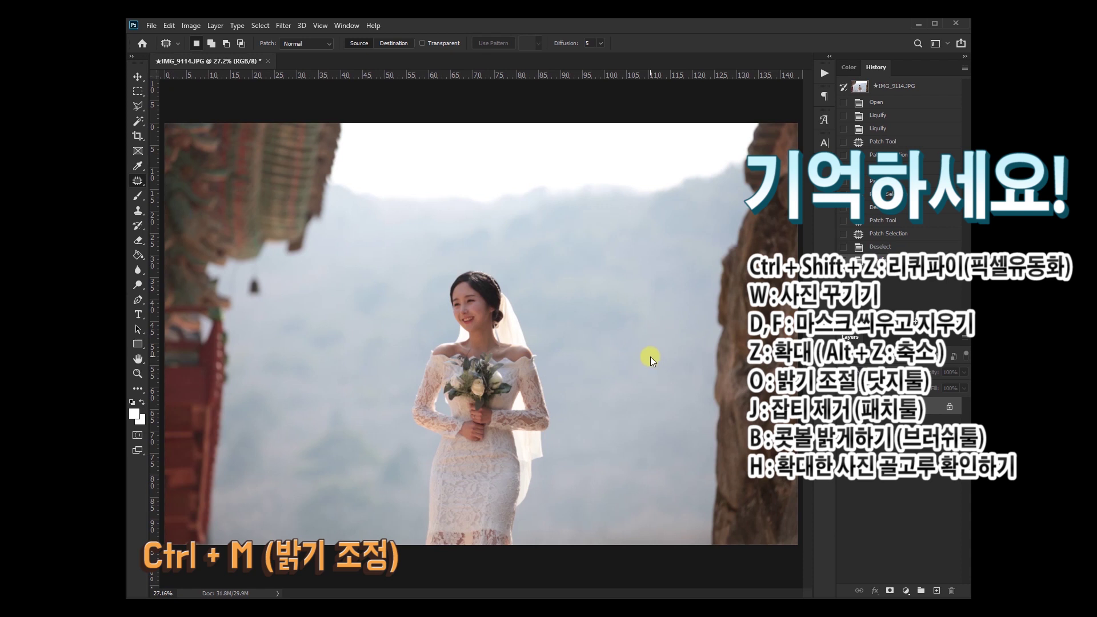
key("ctrl+m")
left_click_drag(610, 77, 709, 196)
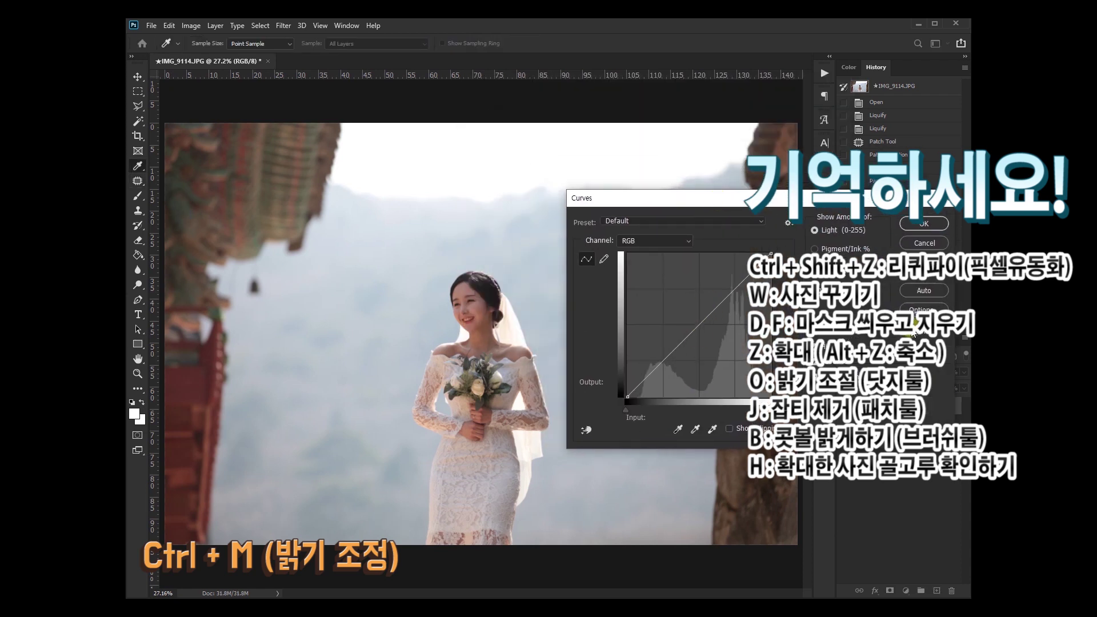
left_click_drag(693, 323, 691, 315)
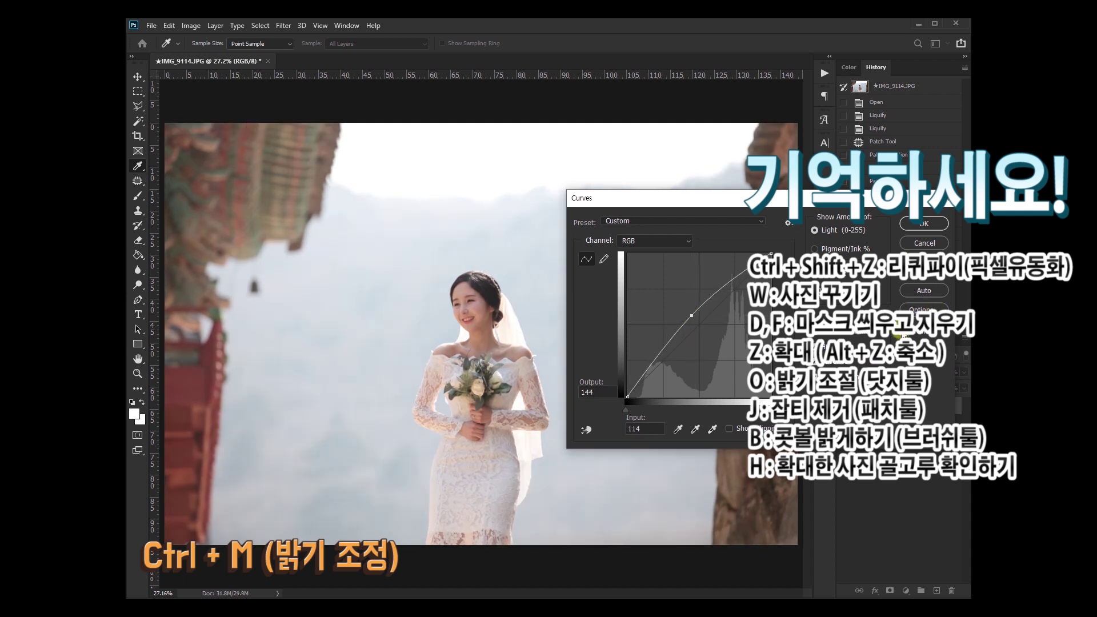
left_click(925, 223)
- Lighten the bride with the Dodge tool, then show the original IMG_9114.JPG snapshot for comparison
scroll(475, 303, "up", 5)
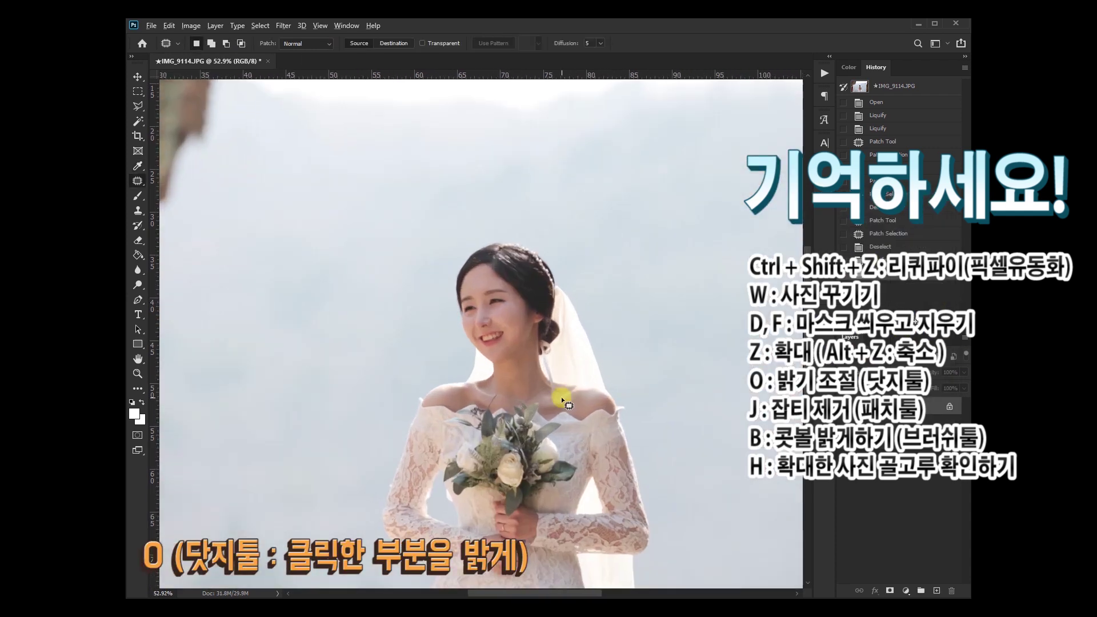
key("o")
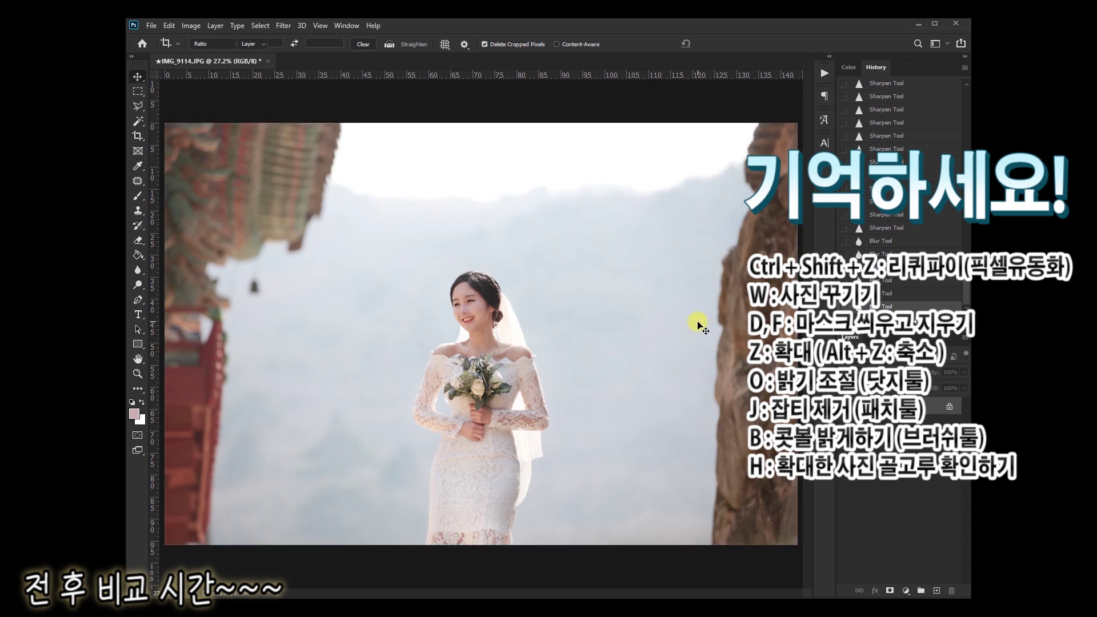
scroll(901, 143, "up", 5)
scroll(900, 108, "up", 5)
left_click(895, 86)
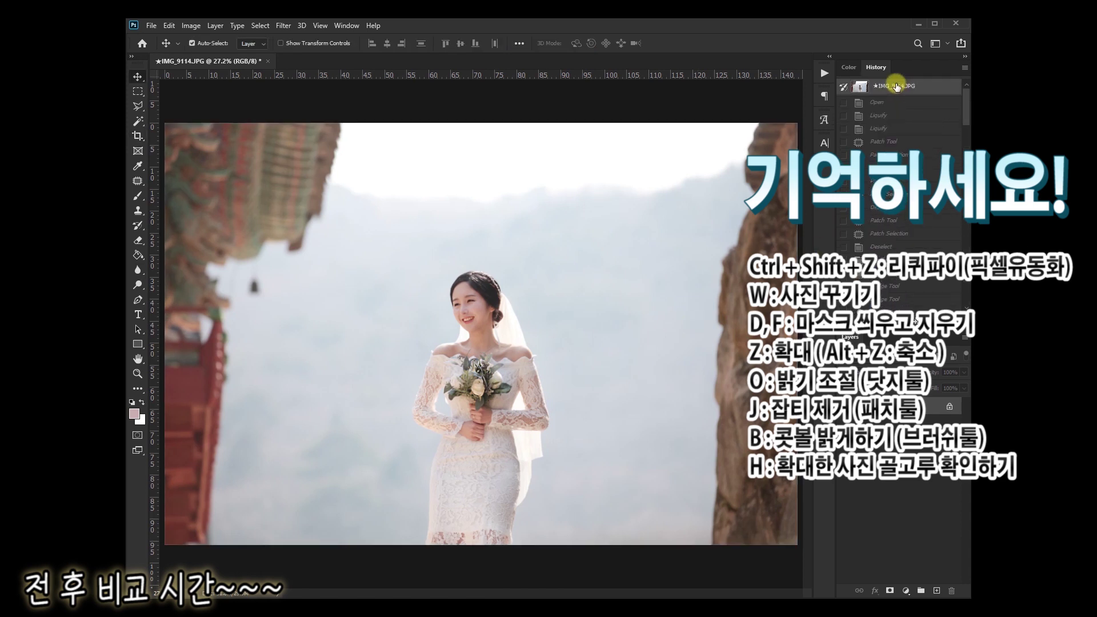